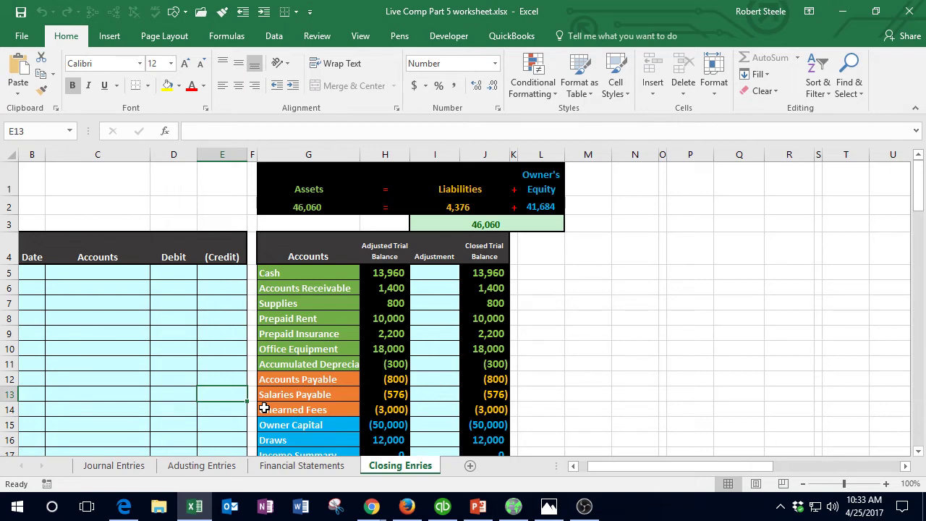
# Review the Journal Entries, Adusting Entries and Financial Statements sheets, ending on the Closing Enries sheet
pyautogui.click(116, 466)
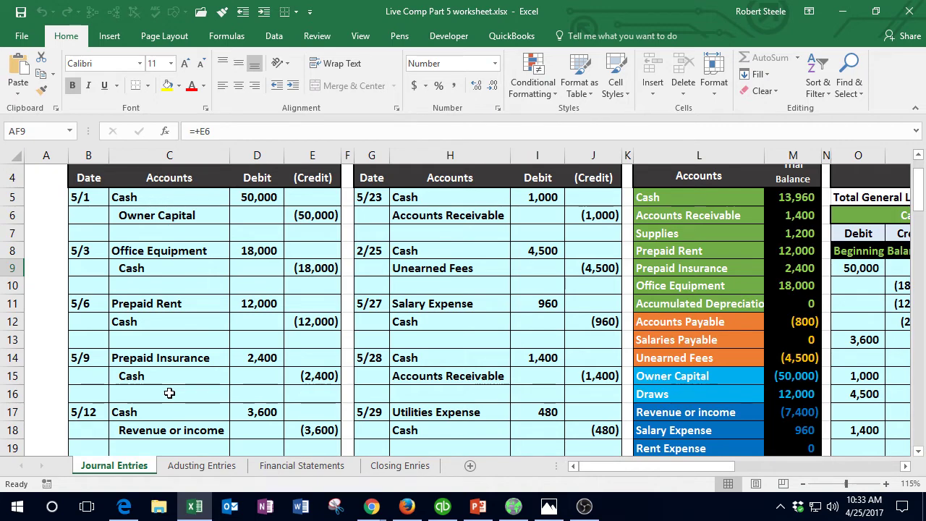
pyautogui.click(196, 466)
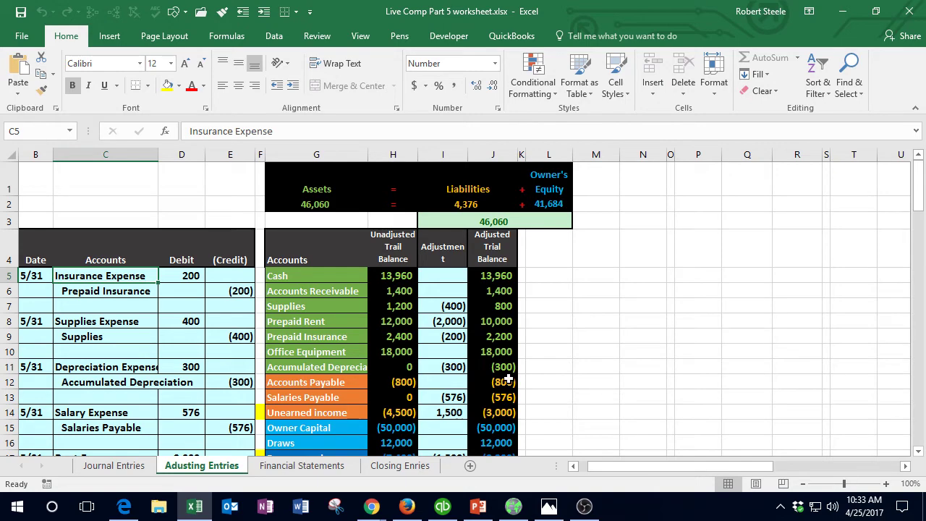
pyautogui.click(311, 466)
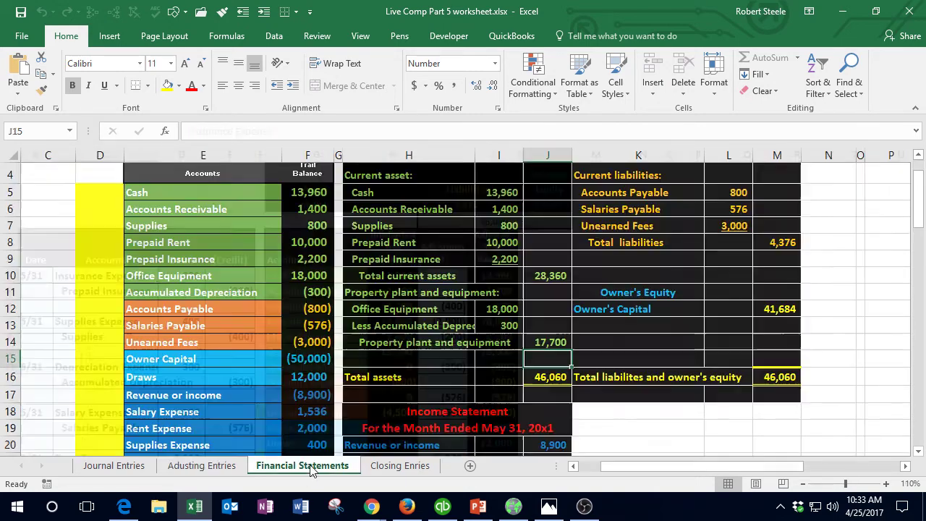
pyautogui.scroll(1, 446, 392)
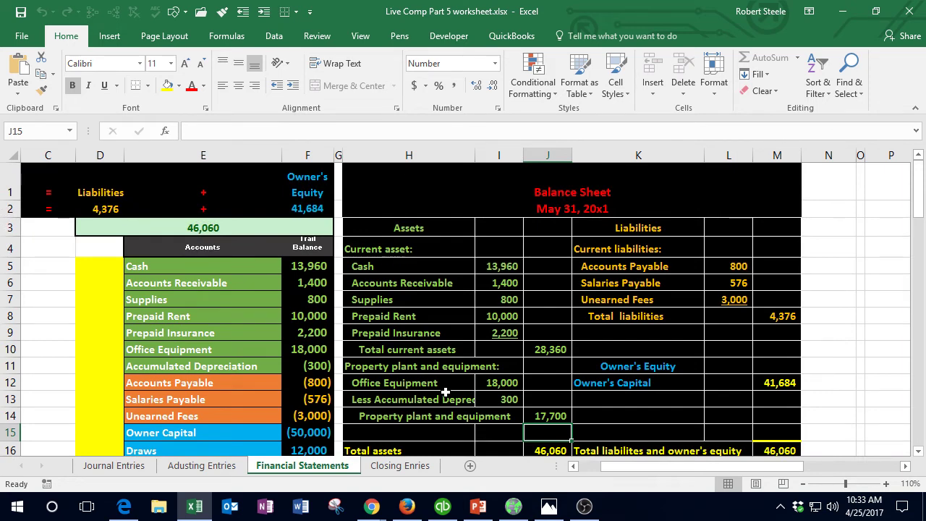
pyautogui.click(398, 467)
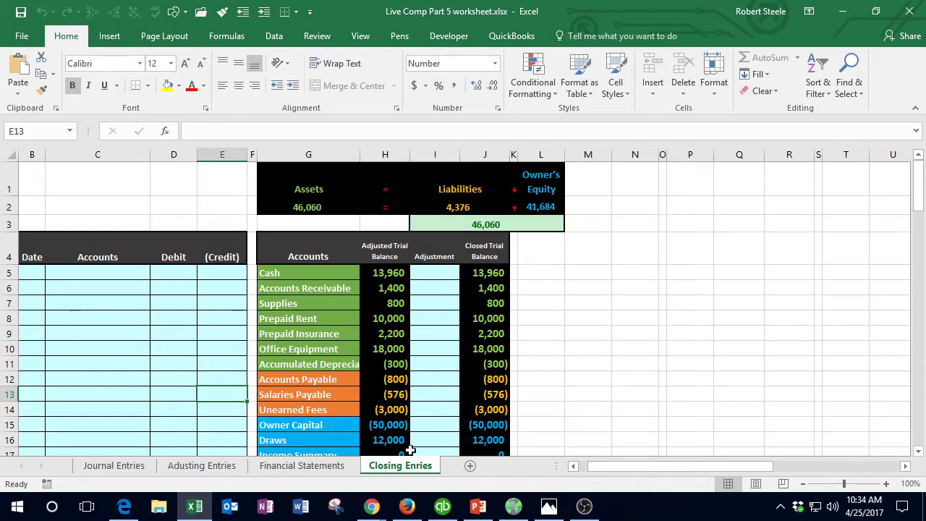
# Review the May 31, 2017 trial balance in QuickBooks and the open cartoon in Photos before returning to the Excel worksheet
pyautogui.click(442, 510)
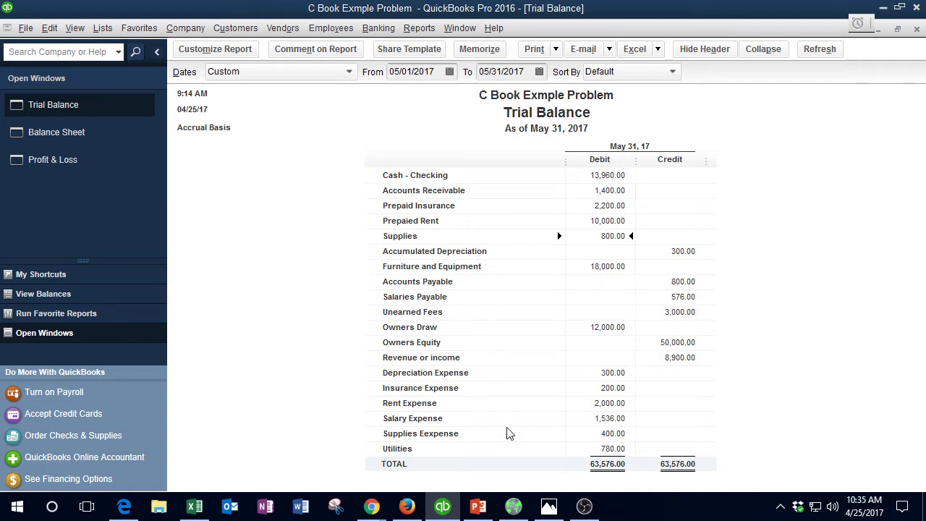
pyautogui.click(548, 506)
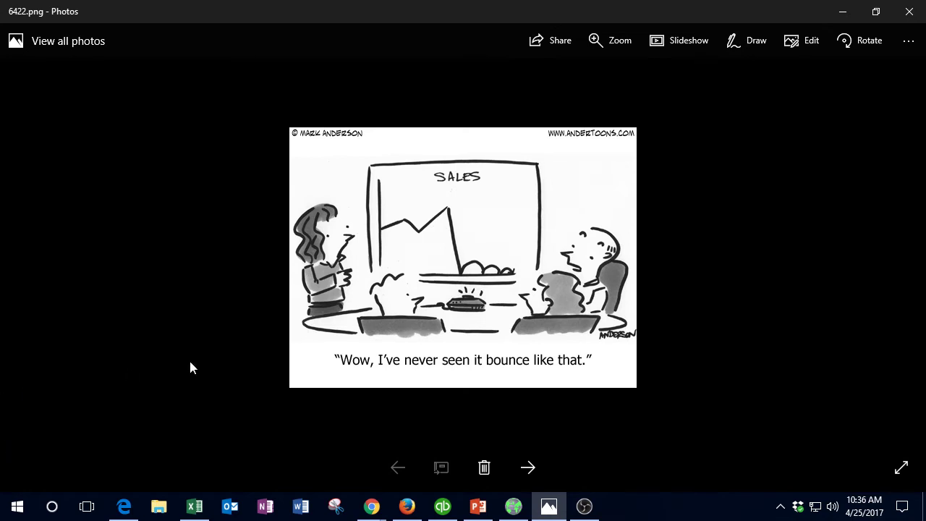
pyautogui.click(842, 12)
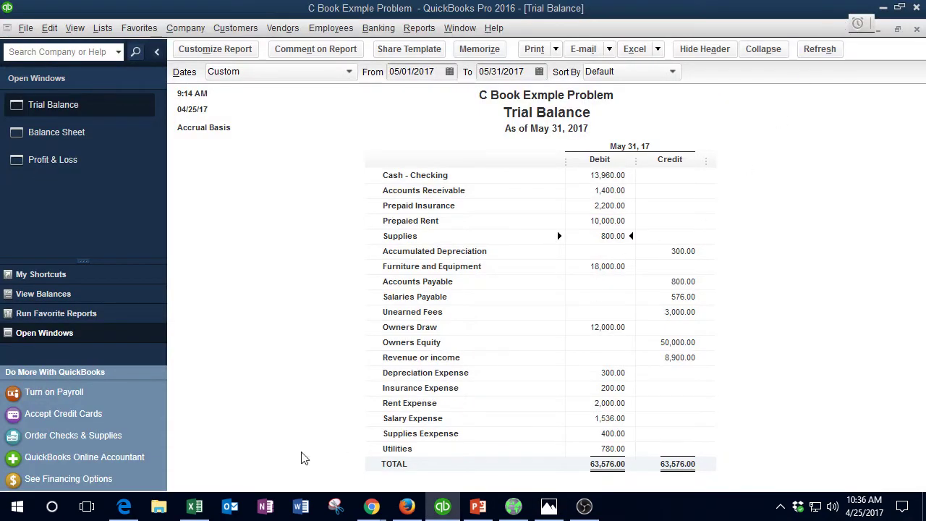
pyautogui.click(196, 510)
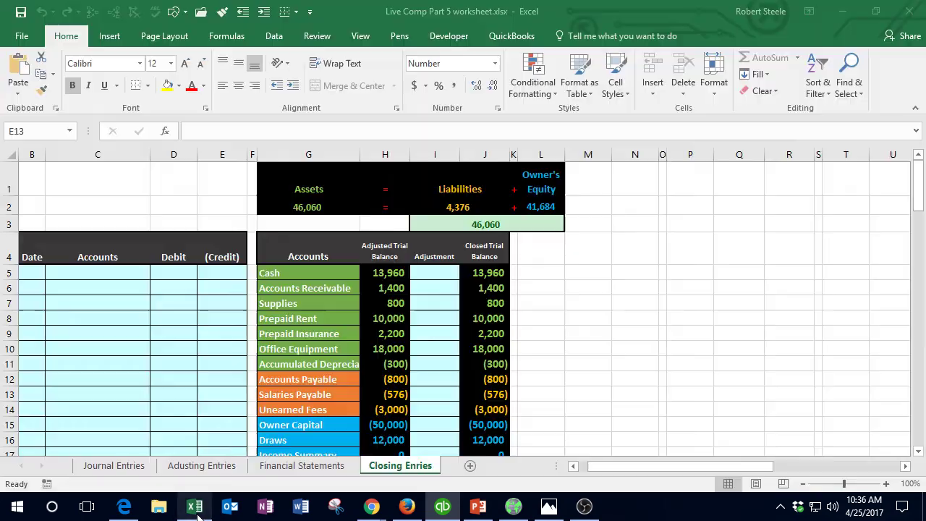
# Examine the adjusted trial balance on the Closing Enries sheet, focusing on the Draws, Income Summary and Revenue or income rows
pyautogui.click(205, 350)
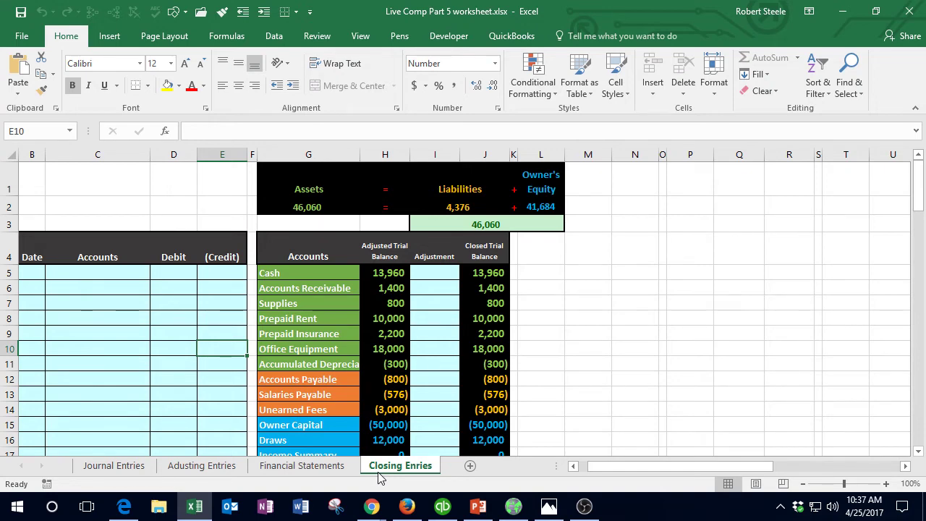
pyautogui.click(315, 391)
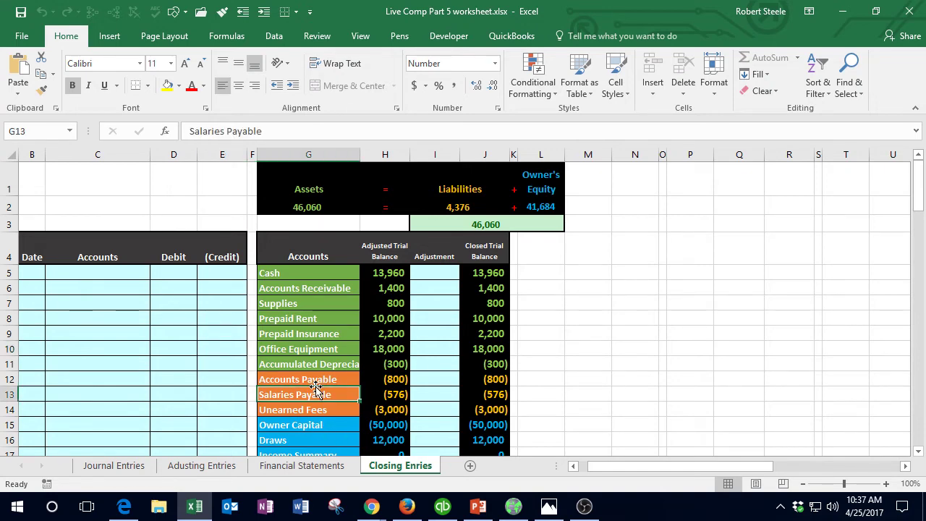
pyautogui.scroll(-1, 316, 388)
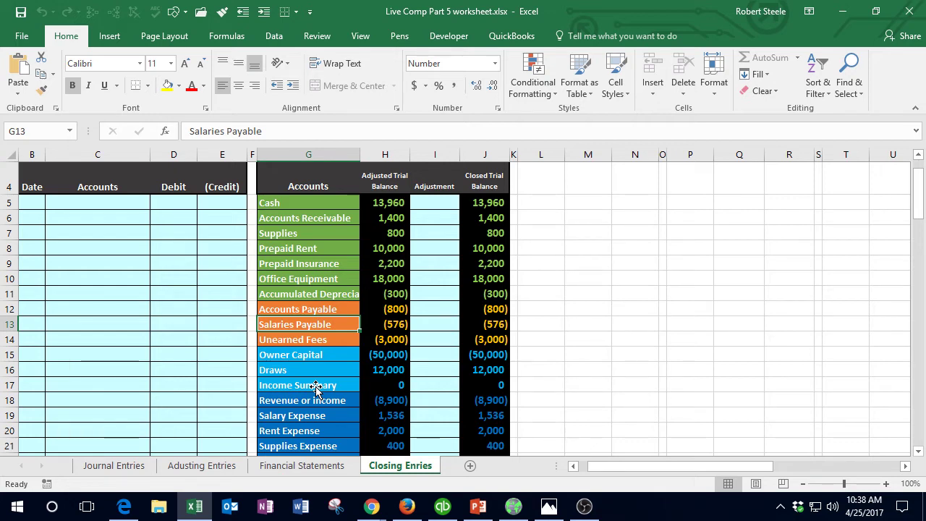
pyautogui.scroll(-1, 316, 389)
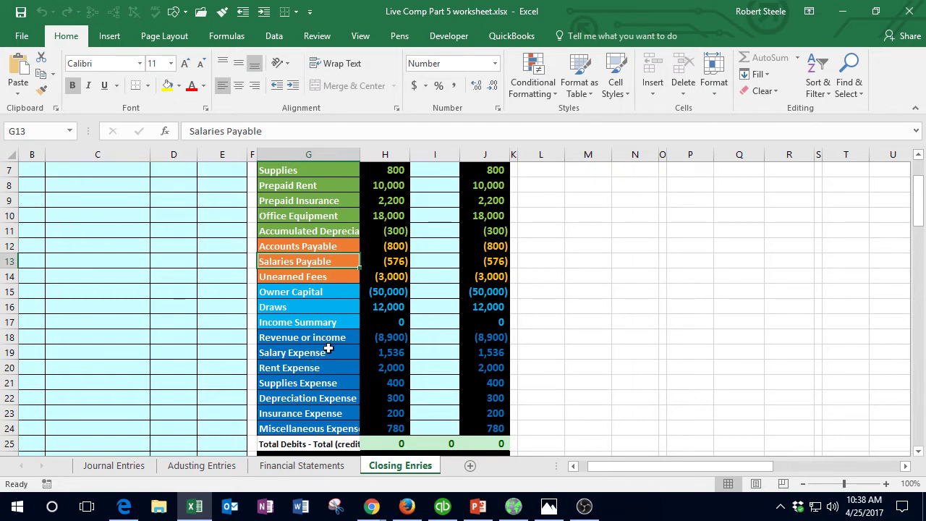
pyautogui.click(351, 339)
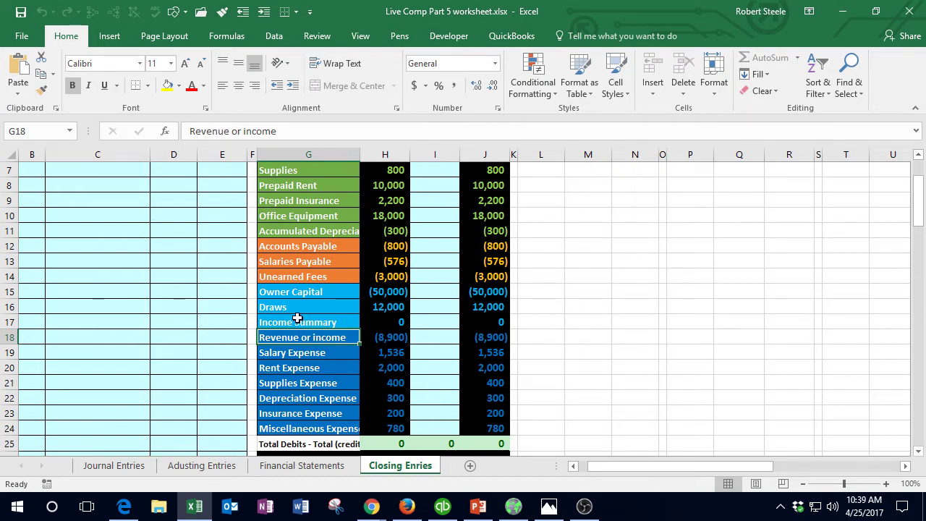
pyautogui.moveTo(298, 307); pyautogui.dragTo(299, 317)
pyautogui.click(188, 351)
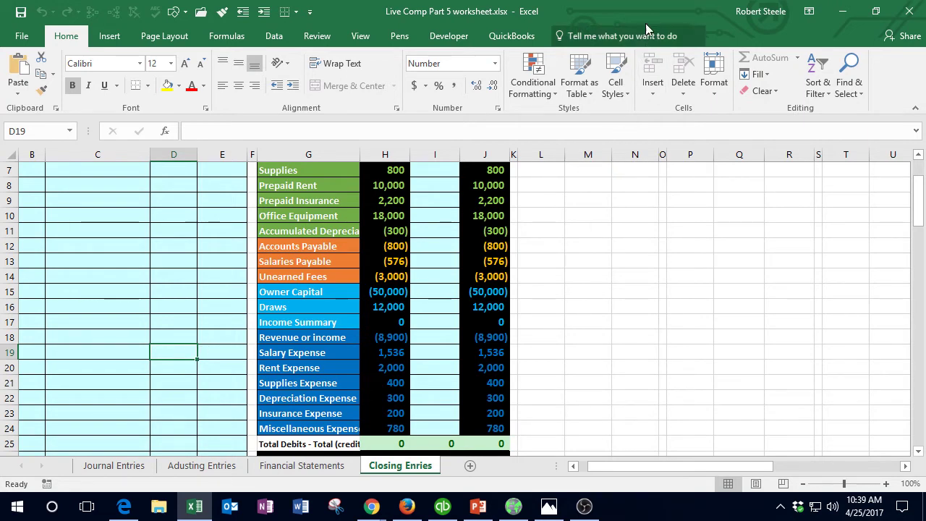
# Switch to Photos and advance through the cartoons to 6455.png, minimizing the QuickBooks window along the way
pyautogui.hotkey('alt', 'Tab')
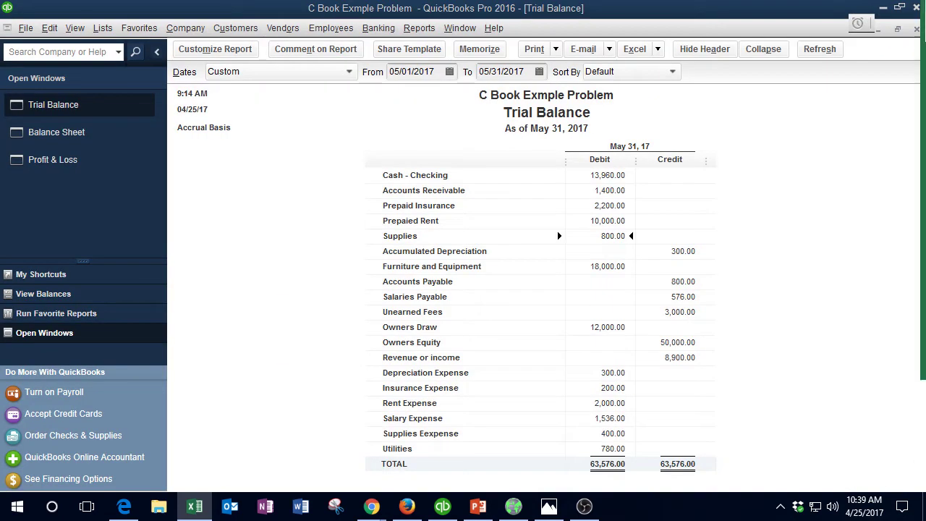
pyautogui.hotkey('alt', 'Tab')
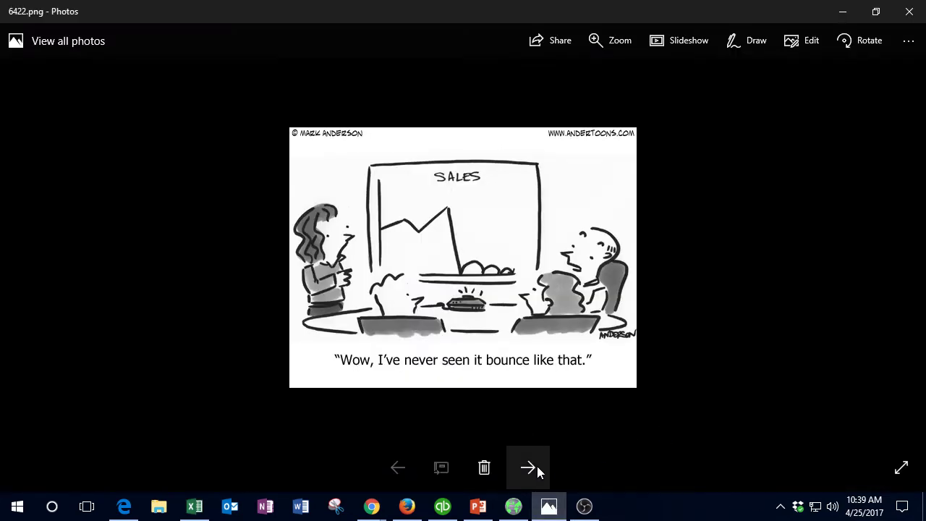
pyautogui.click(537, 471)
pyautogui.hotkey('alt', 'Tab')
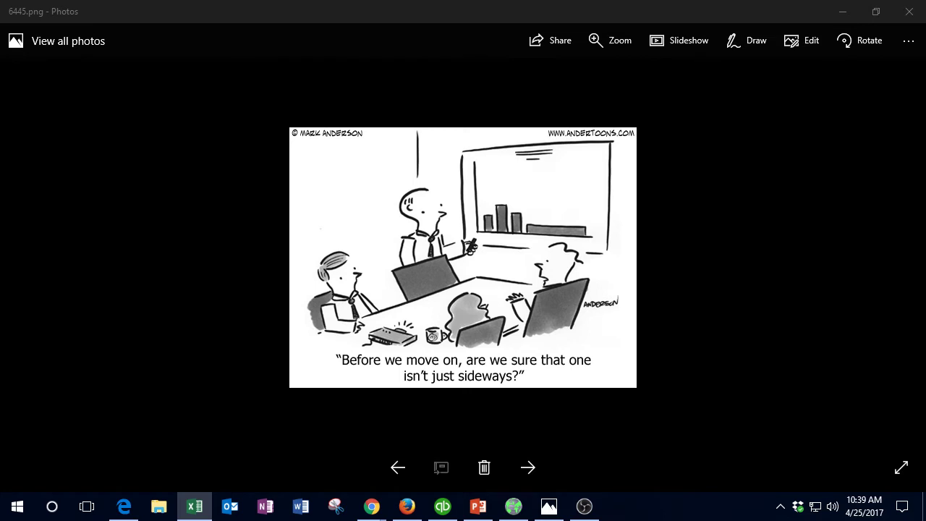
pyautogui.hotkey('alt', 'Tab')
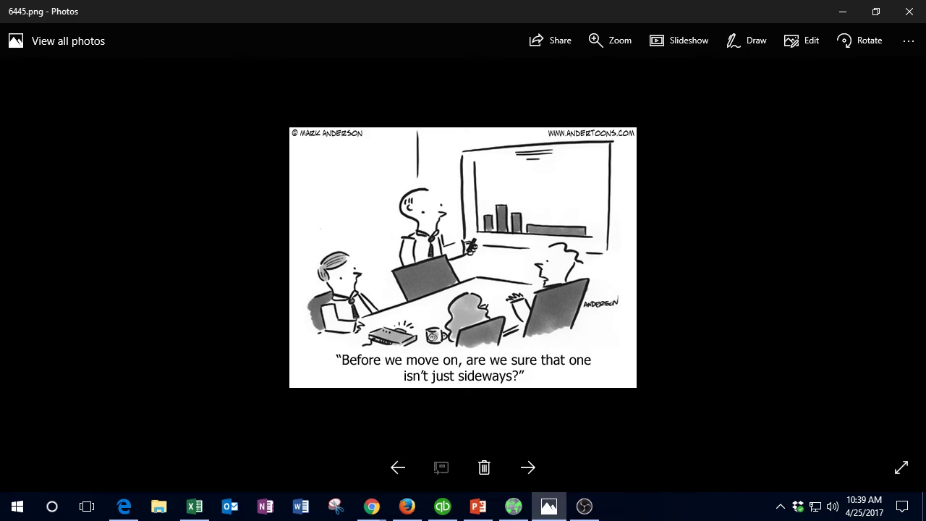
pyautogui.click(843, 13)
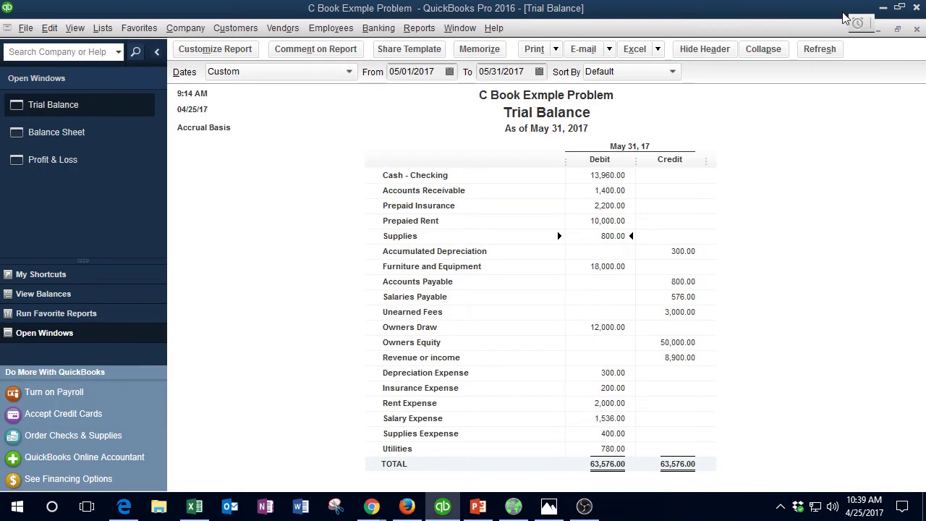
pyautogui.click(884, 8)
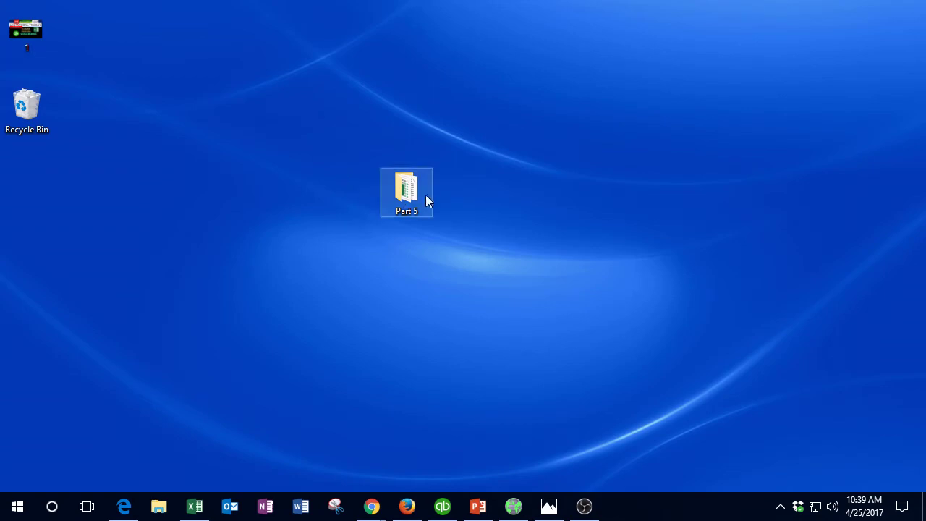
pyautogui.click(549, 507)
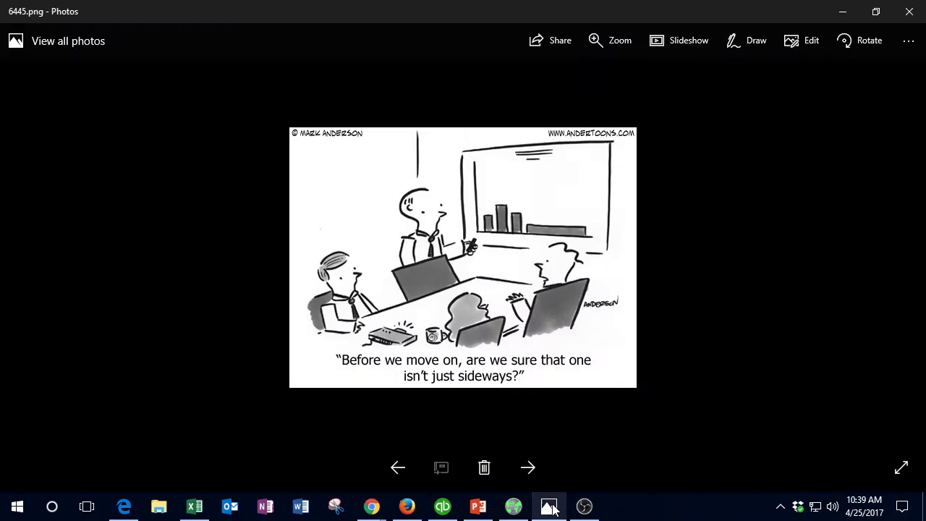
pyautogui.click(529, 469)
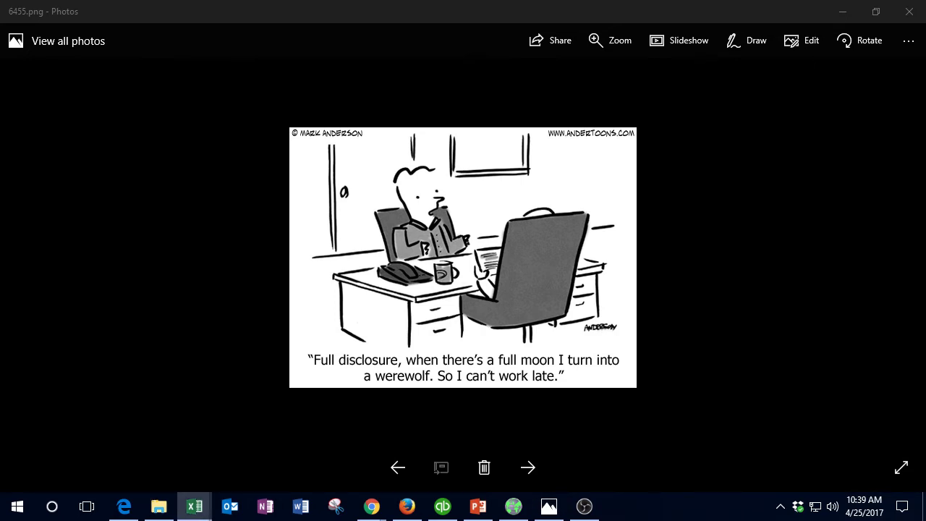
# Bring the Excel workbook Live Comp Part 5 pres.xlsx to the front in a maximized window and select the Office Equipment adjusted balance
pyautogui.moveTo(925, 130); pyautogui.dragTo(476, 140)
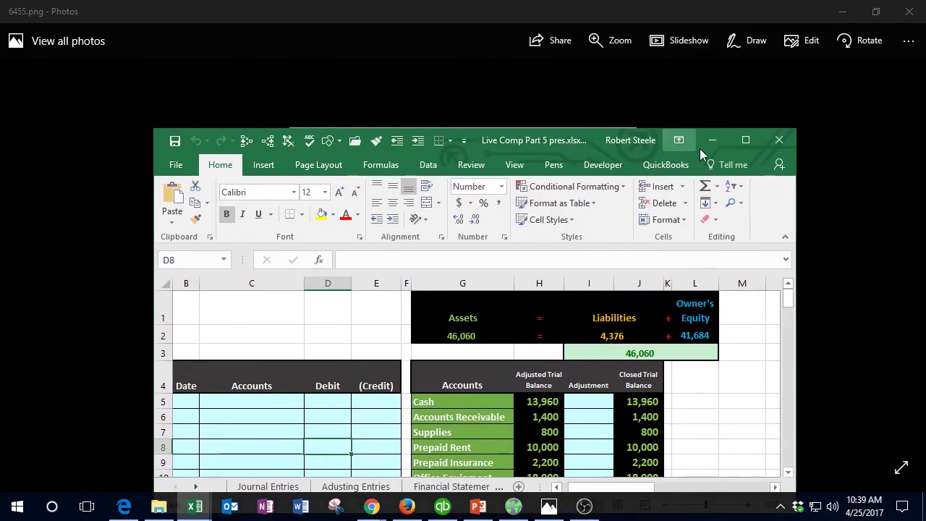
pyautogui.click(746, 141)
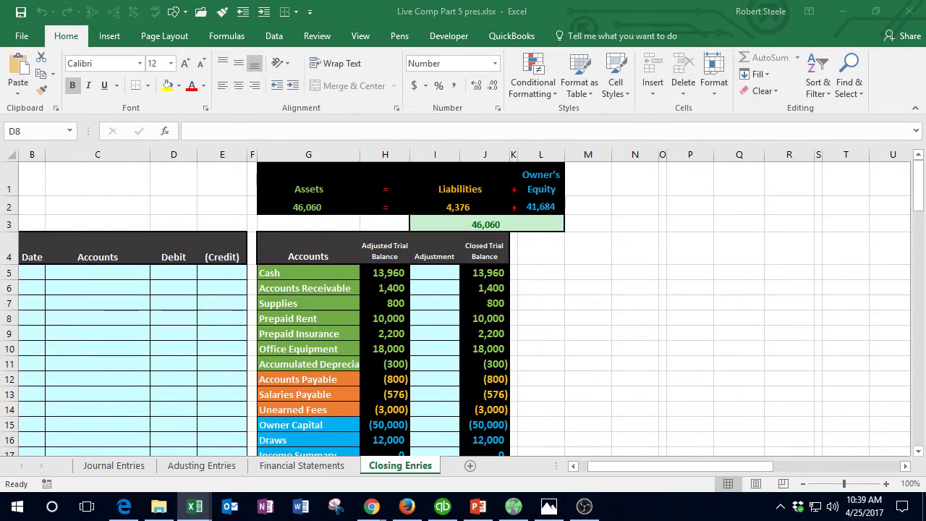
pyautogui.click(455, 351)
pyautogui.click(401, 347)
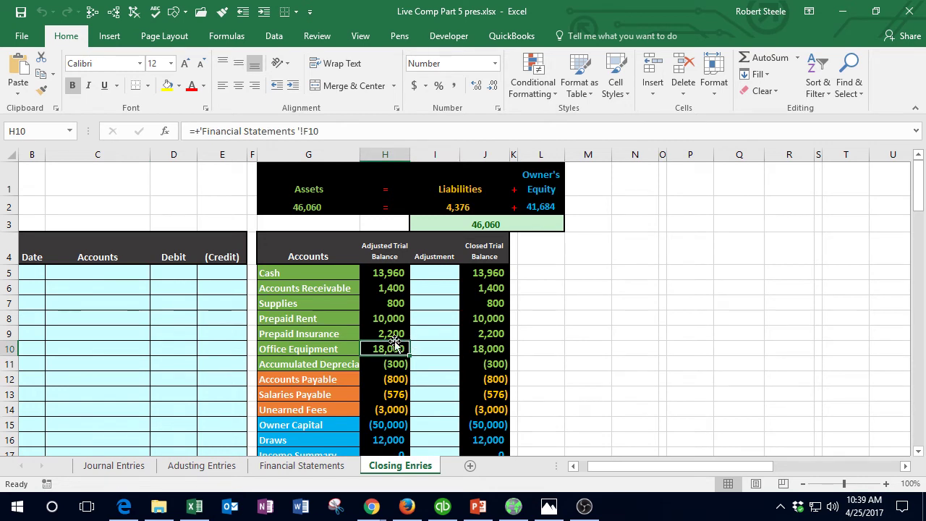
# Examine the Revenue or income, Draws, Income Summary and Owner Capital rows of the closing trial balance
pyautogui.scroll(-2, 395, 344)
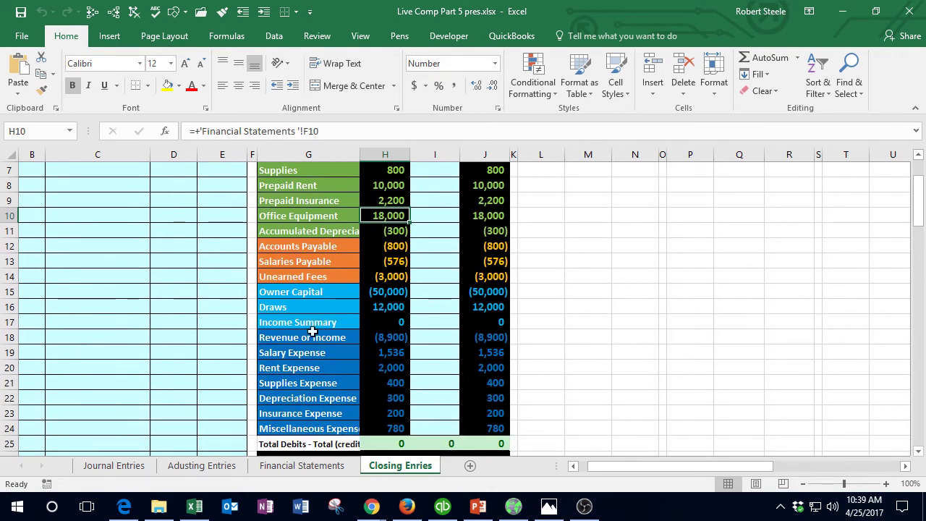
pyautogui.click(282, 339)
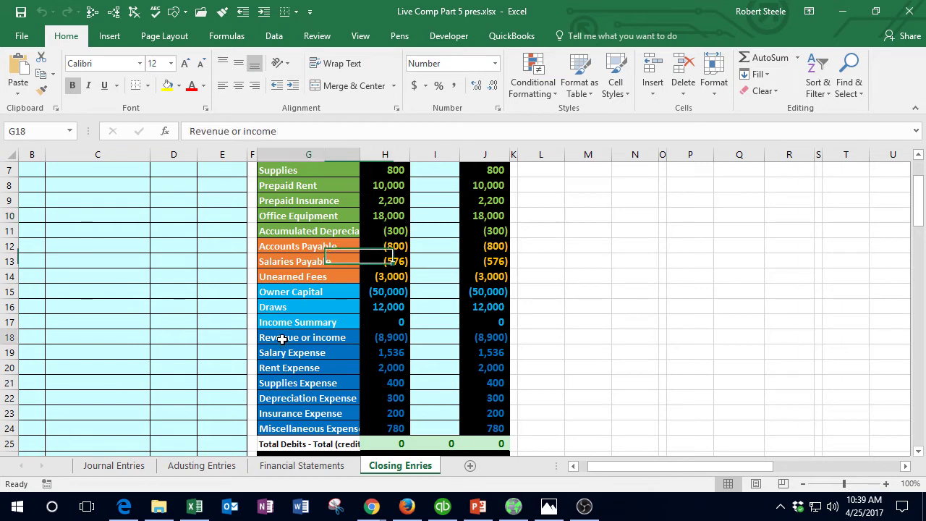
pyautogui.moveTo(291, 309); pyautogui.dragTo(393, 313)
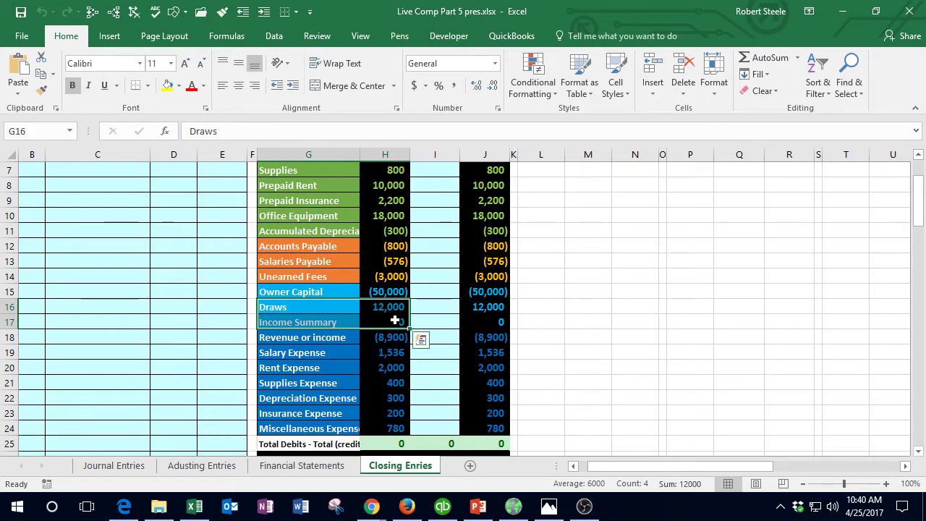
pyautogui.click(443, 295)
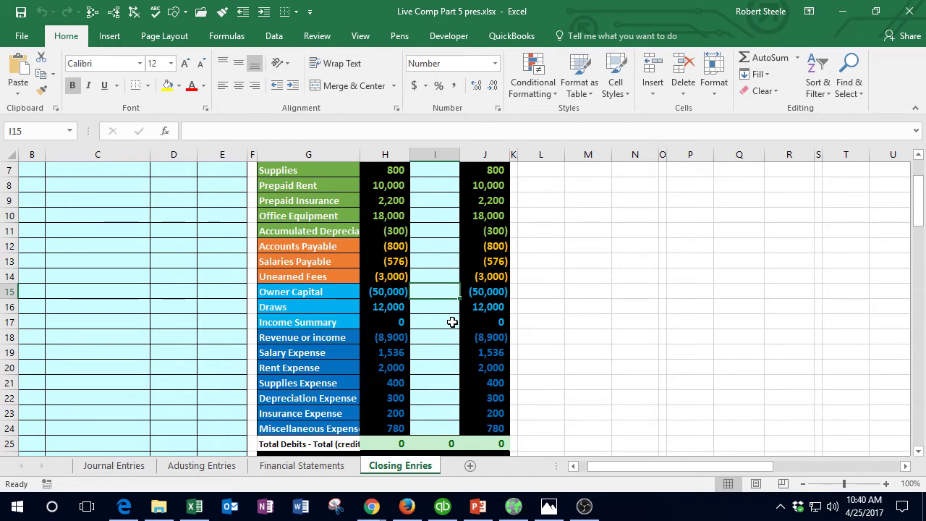
pyautogui.scroll(2, 180, 379)
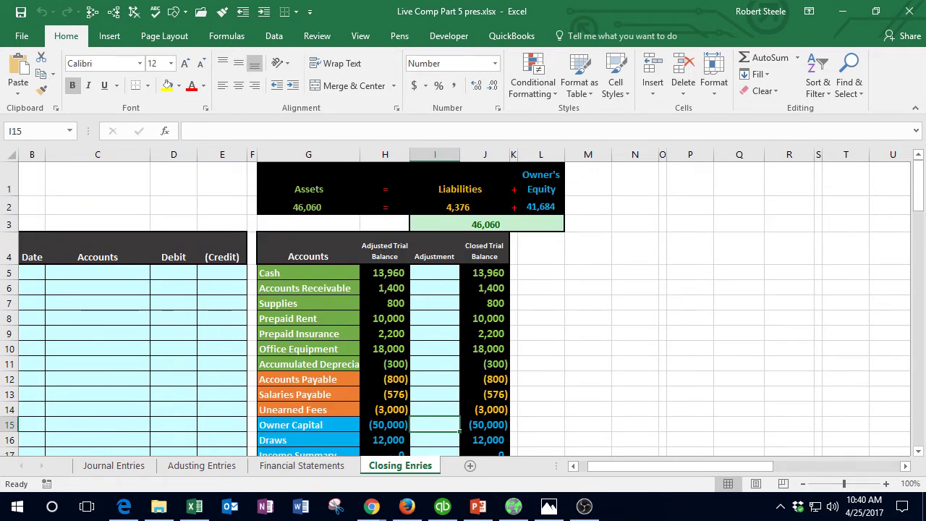
pyautogui.click(924, 509)
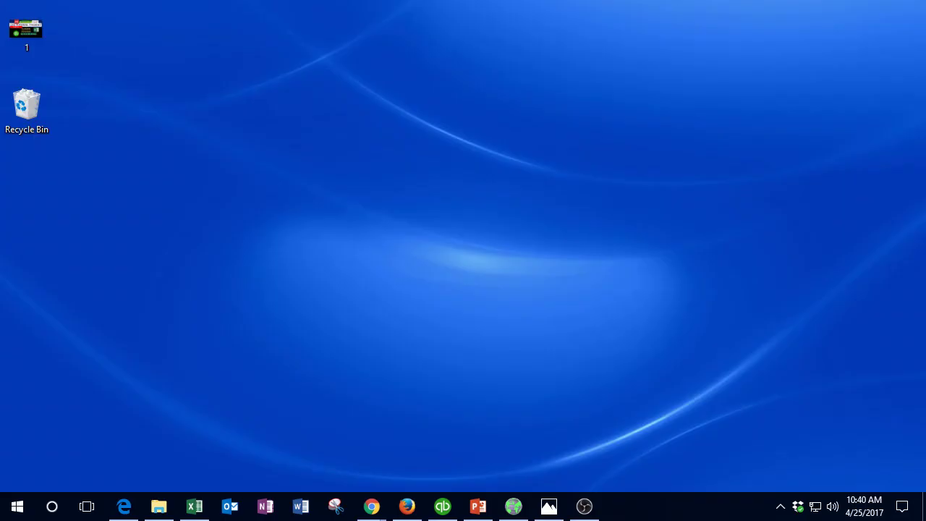
pyautogui.click(925, 509)
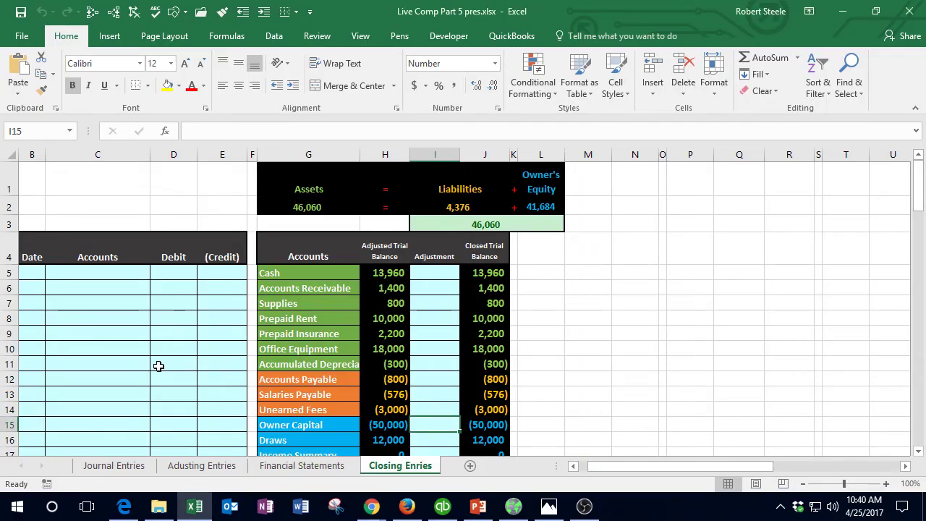
# Examine the Income Summary and Draws rows across the adjusted and closed trial balance columns
pyautogui.scroll(-3, 89, 348)
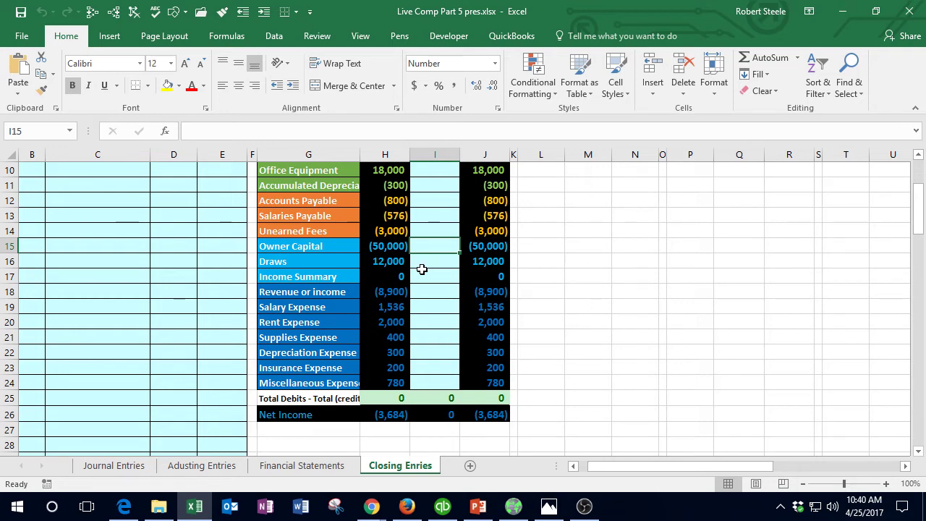
pyautogui.click(320, 276)
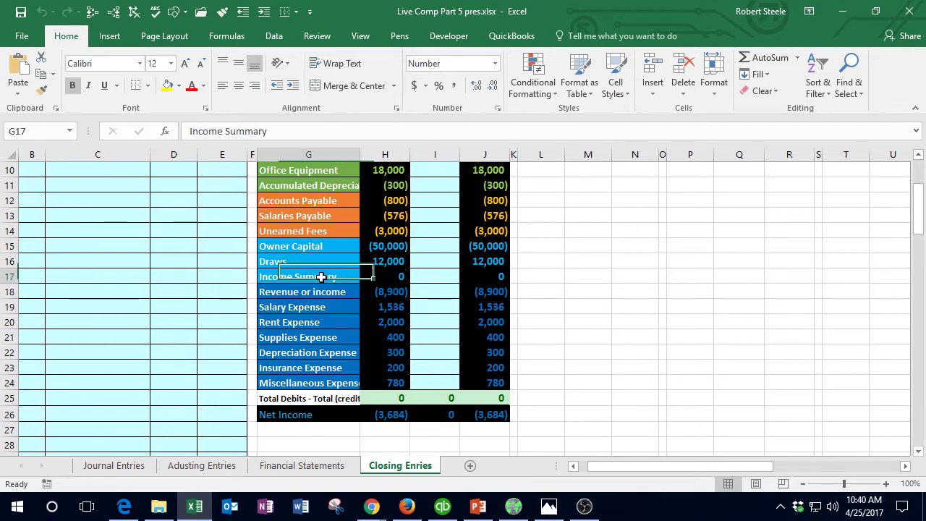
pyautogui.moveTo(321, 276); pyautogui.dragTo(484, 276)
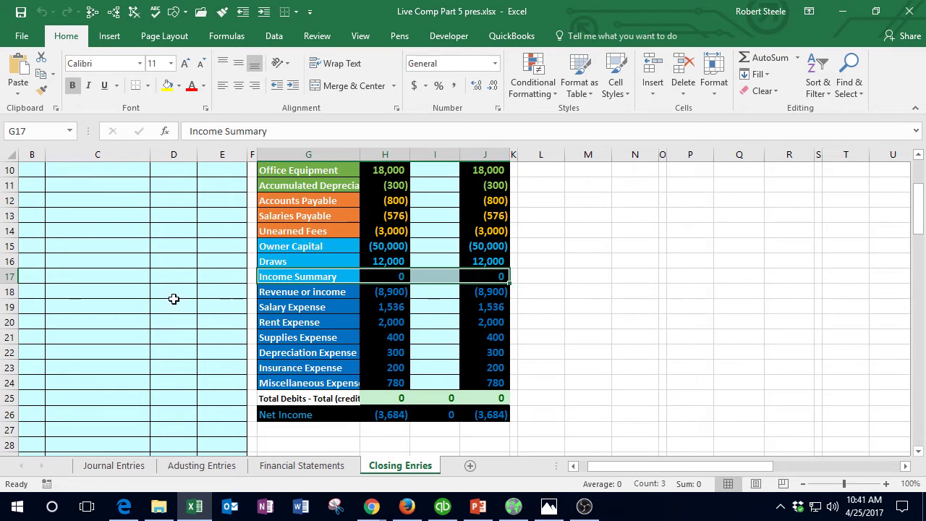
pyautogui.click(174, 302)
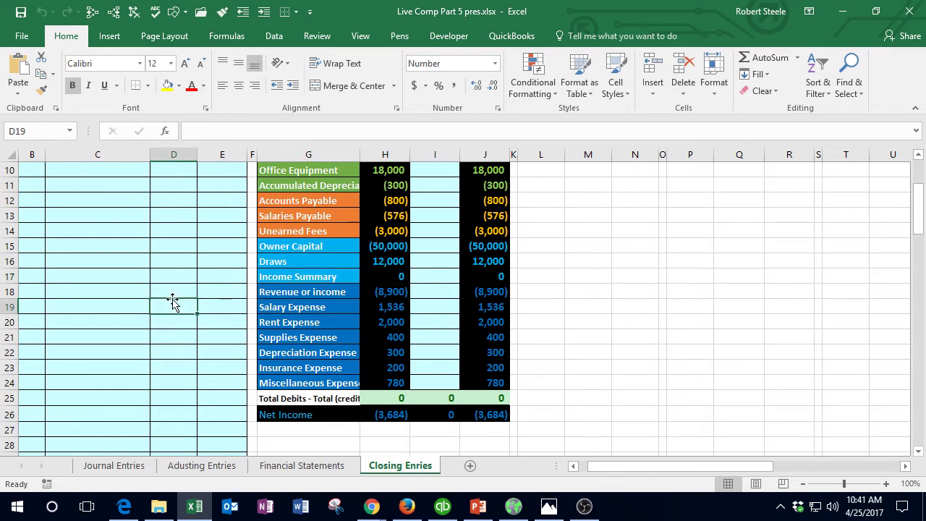
pyautogui.moveTo(269, 277); pyautogui.dragTo(494, 278)
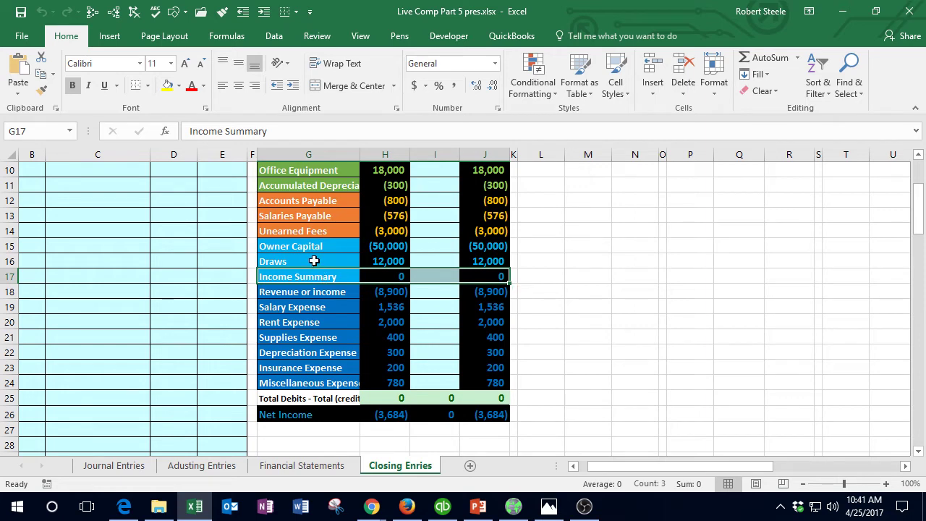
pyautogui.moveTo(314, 261)
pyautogui.mouseDown()
pyautogui.moveTo(443, 272)
pyautogui.moveTo(484, 261)
pyautogui.mouseUp()
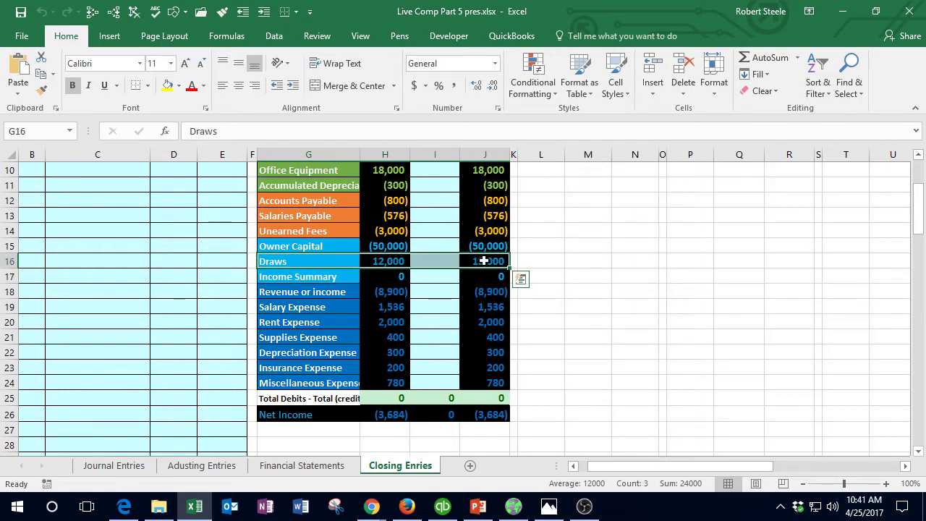
pyautogui.click(163, 336)
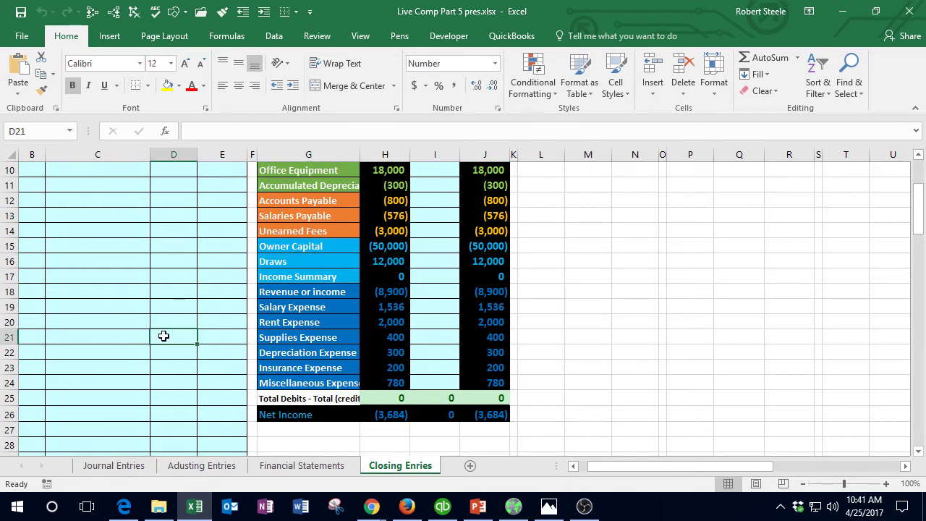
# Date the first closing journal entry 5/31 in cell B5 and move on to its account cell
pyautogui.scroll(2, 166, 334)
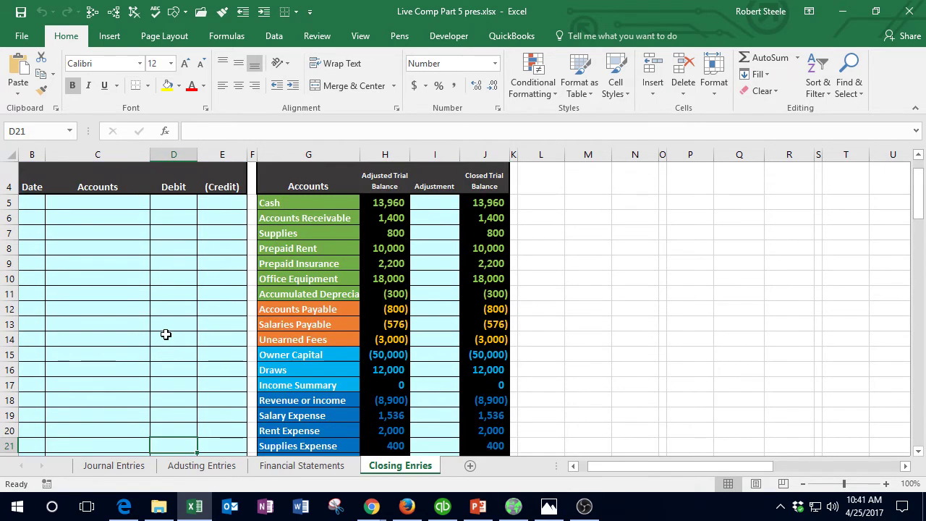
pyautogui.click(31, 204)
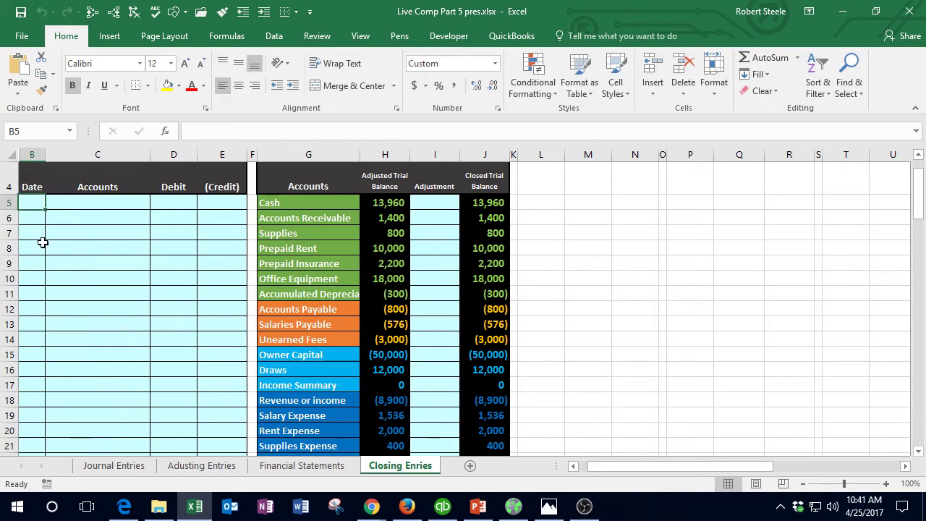
pyautogui.write('5/31')
pyautogui.press('Return')
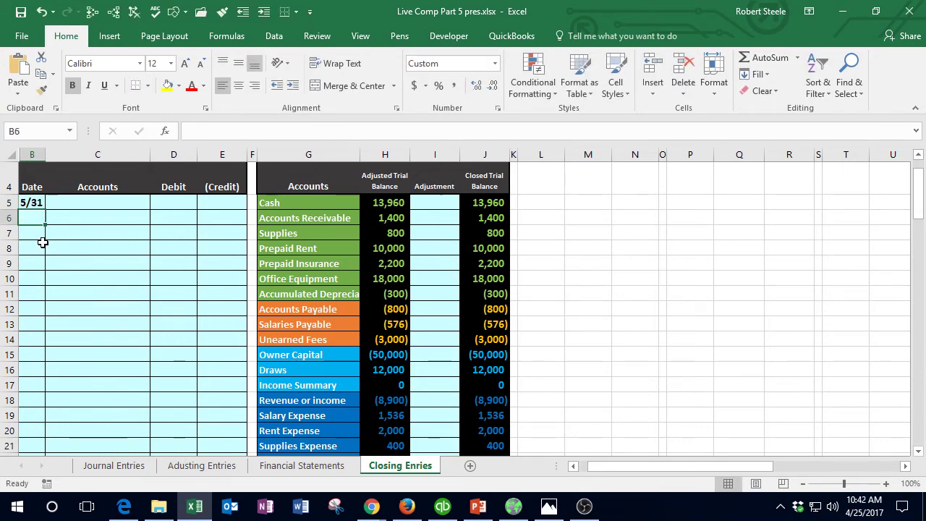
pyautogui.press('Up')
pyautogui.press('Right')
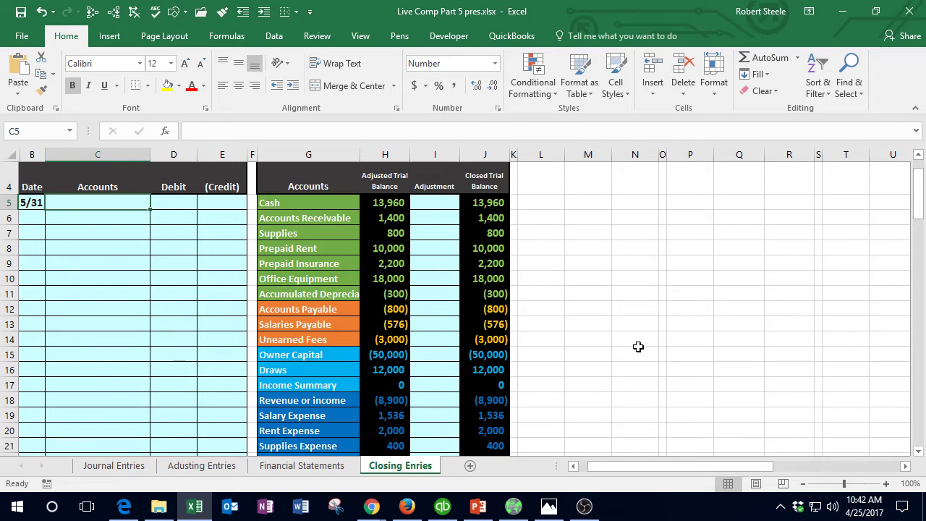
# Copy the Revenue or income account name from the trial balance into journal cell C5 as values only
pyautogui.moveTo(316, 402); pyautogui.dragTo(482, 401)
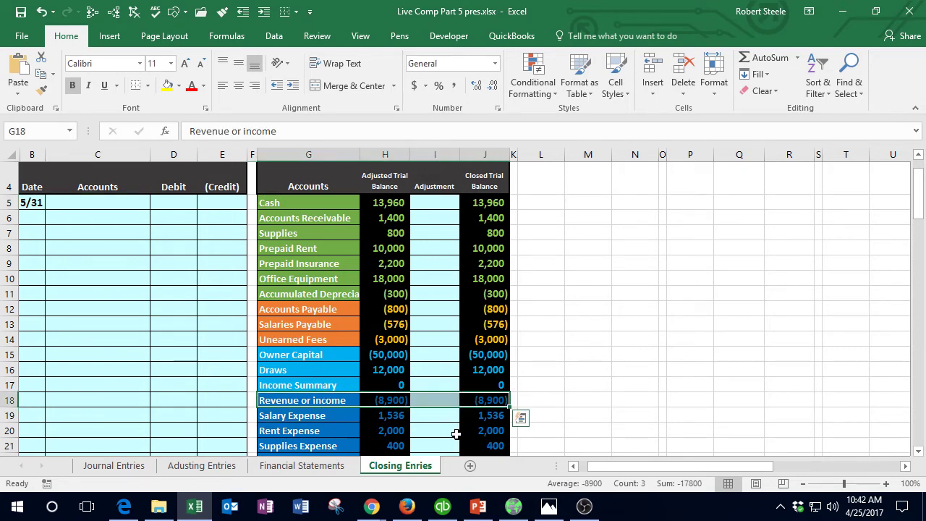
pyautogui.click(399, 402)
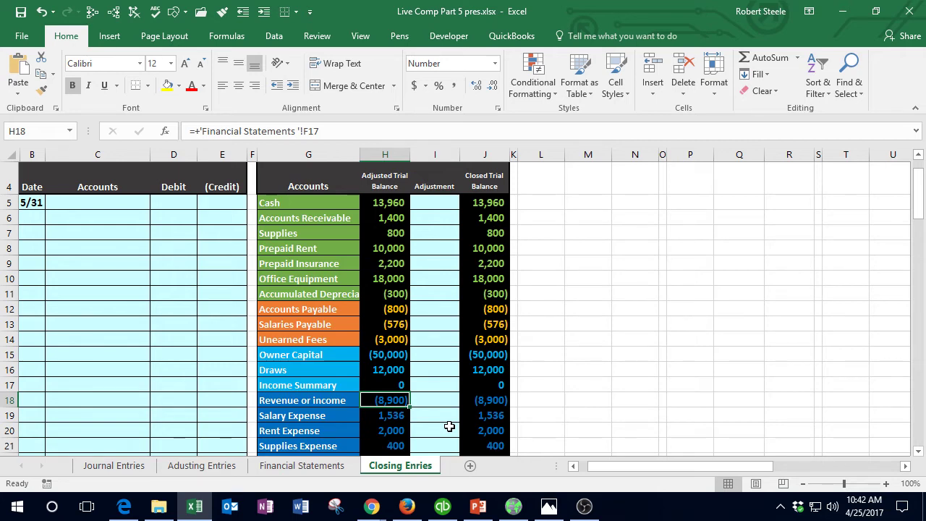
pyautogui.click(294, 399)
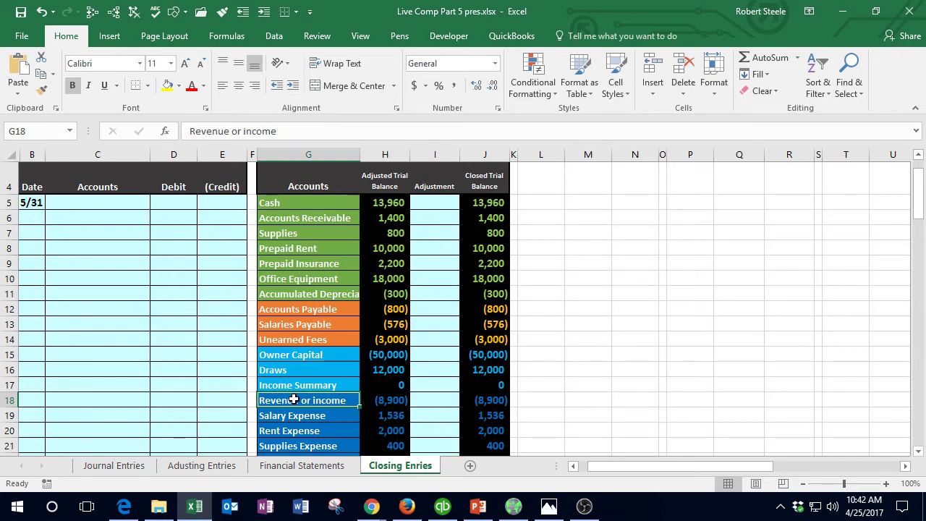
pyautogui.rightClick(294, 399)
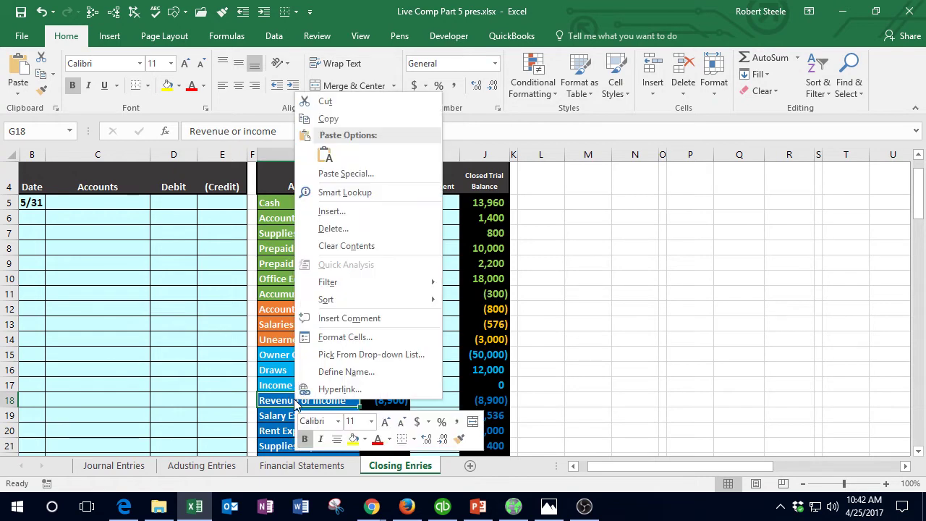
pyautogui.click(348, 124)
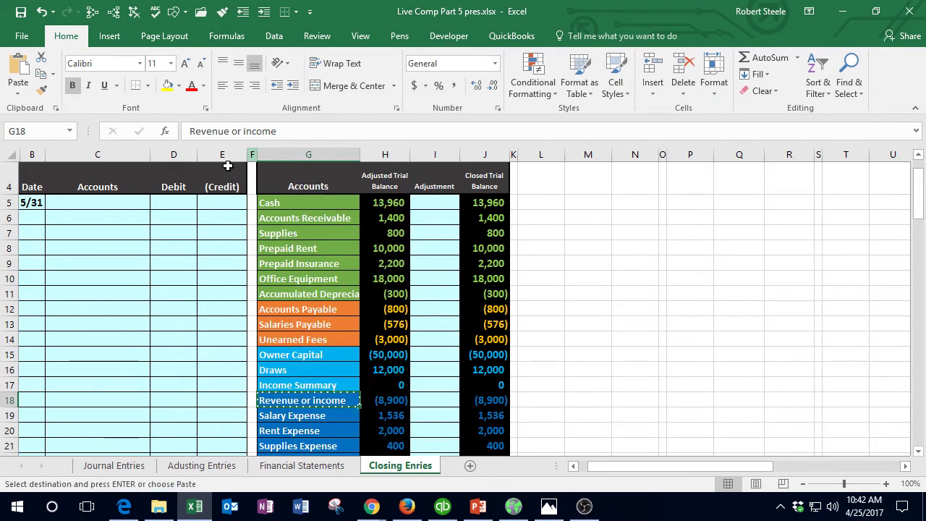
pyautogui.click(99, 203)
pyautogui.rightClick(99, 202)
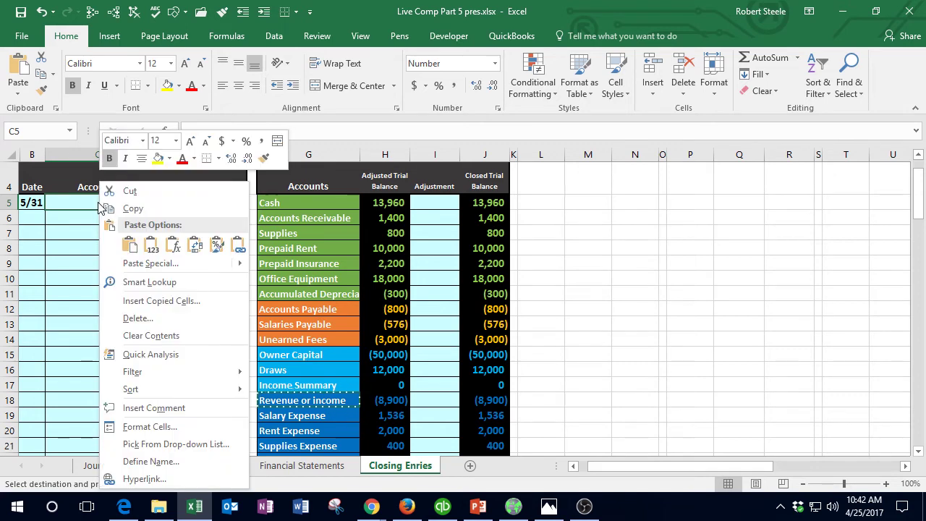
pyautogui.click(150, 248)
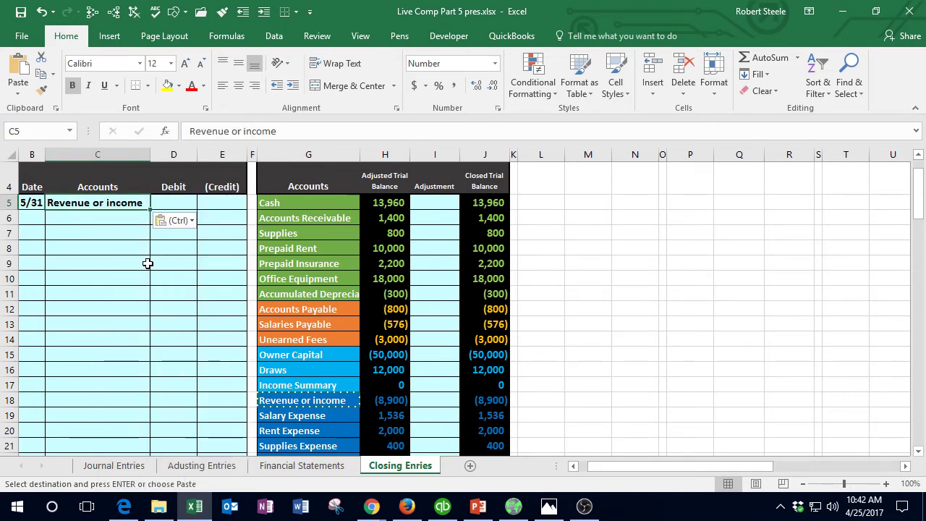
# Enter a debit of 8,900 for Revenue or income in cell D5
pyautogui.click(175, 202)
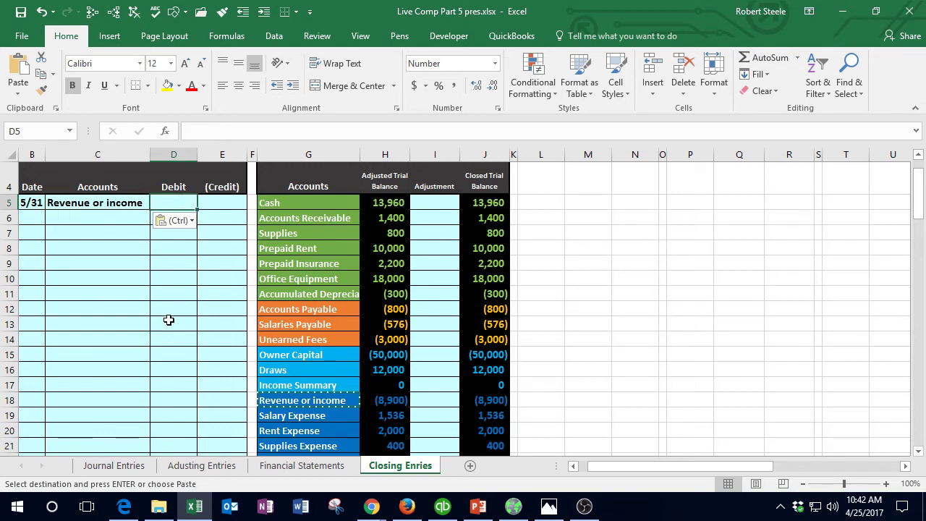
pyautogui.write('8,90')
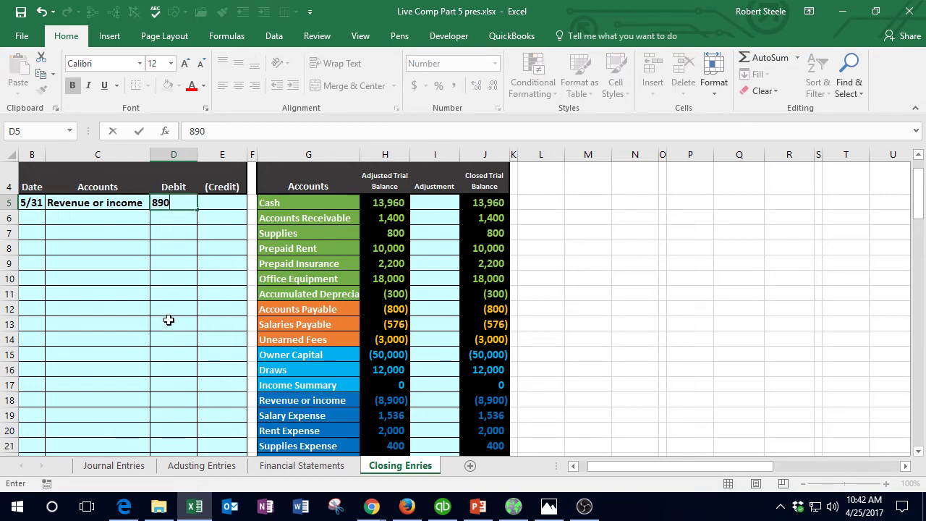
pyautogui.write('0')
pyautogui.press('Return')
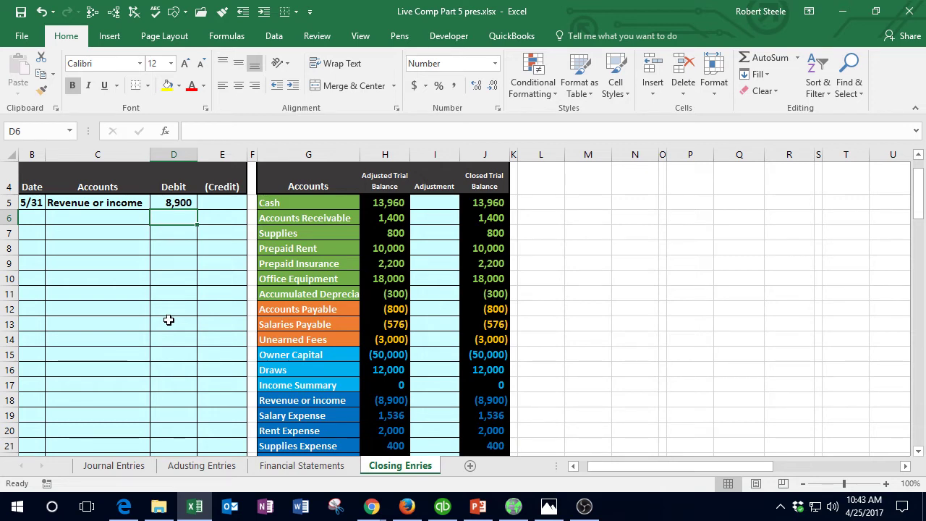
# Enter a credit of -8900 on the journal entry's second line in cell E6
pyautogui.click(229, 216)
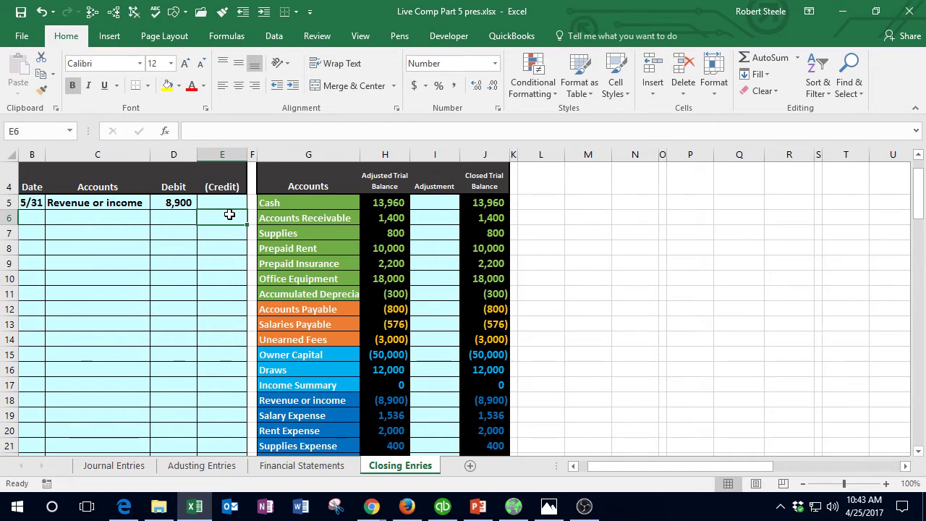
pyautogui.write('-890')
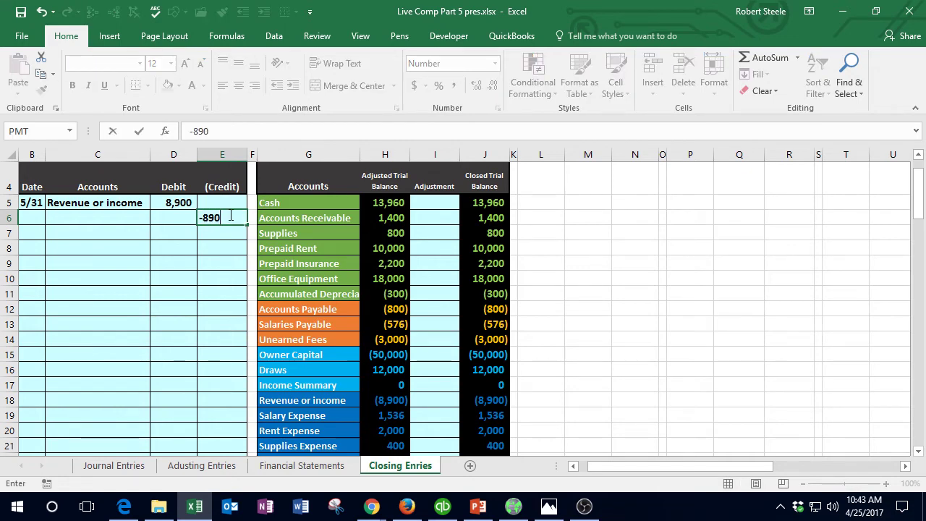
pyautogui.write('0')
pyautogui.press('Return')
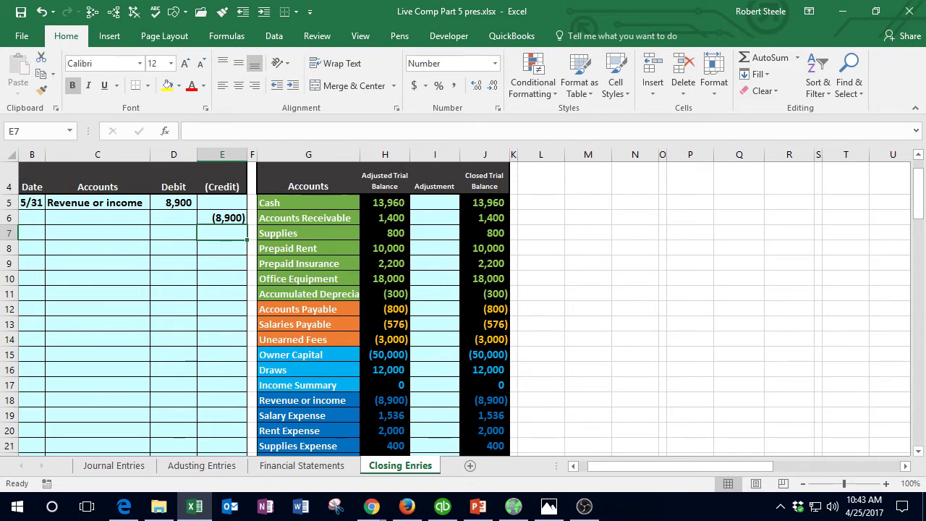
# Copy the Income Summary account name from the trial balance into journal cell C6 as values only, and clear the copy selection
pyautogui.click(315, 388)
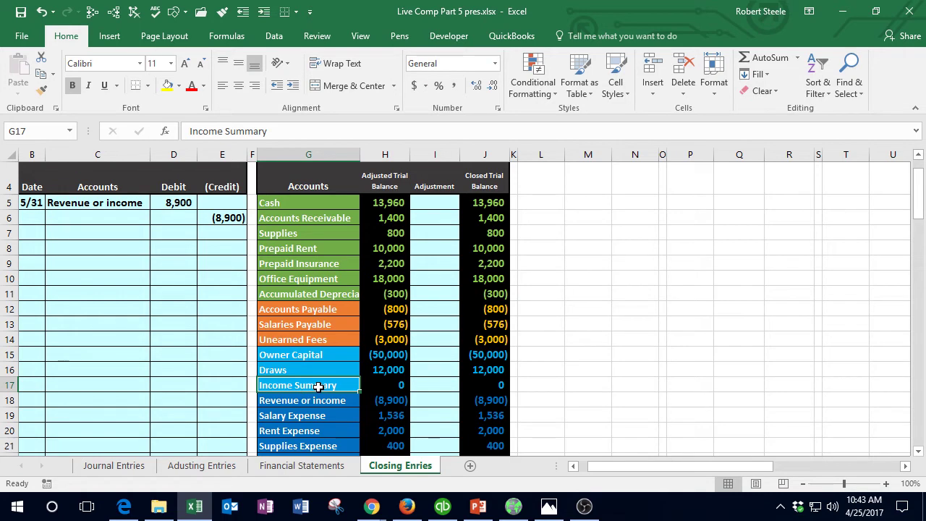
pyautogui.rightClick(319, 387)
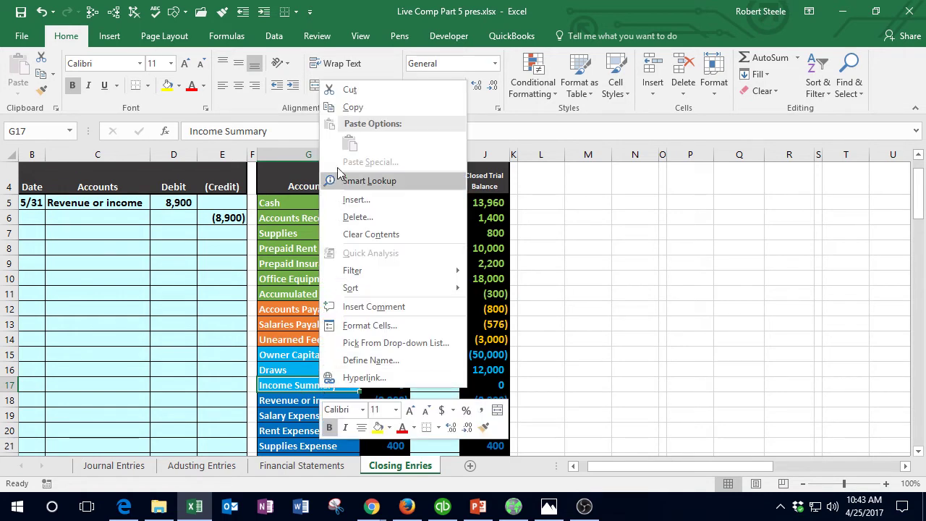
pyautogui.click(352, 107)
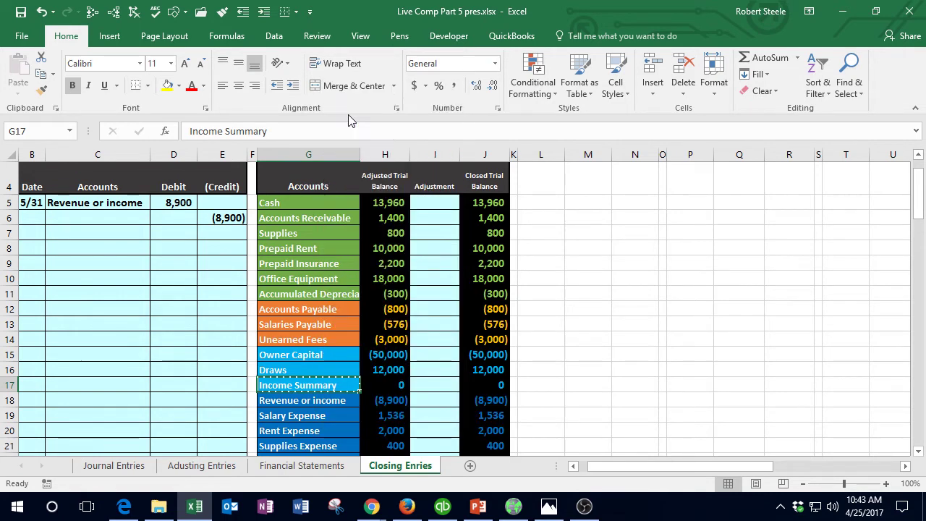
pyautogui.click(101, 220)
pyautogui.rightClick(101, 220)
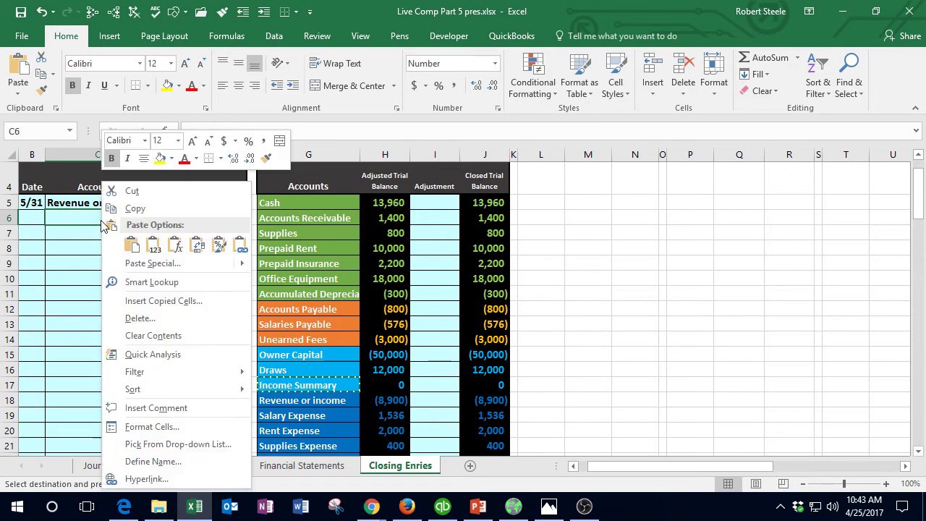
pyautogui.click(154, 244)
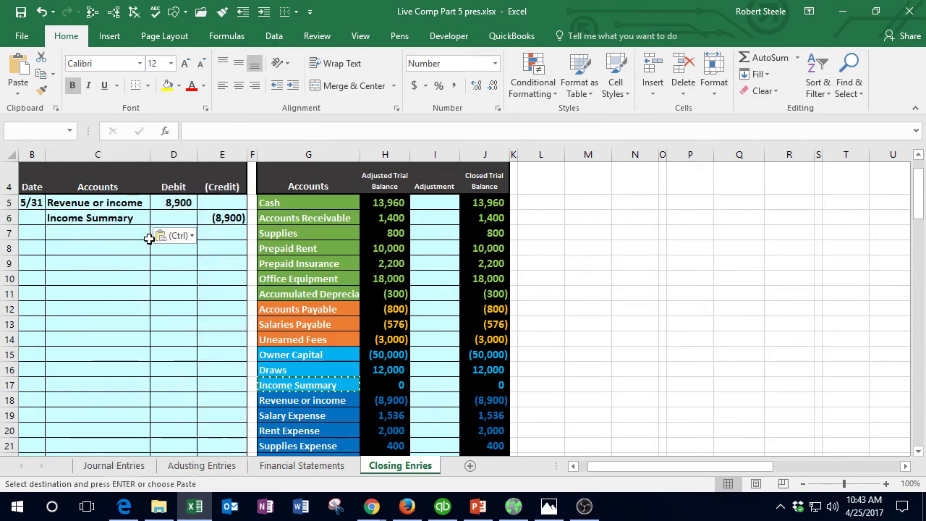
pyautogui.click(136, 262)
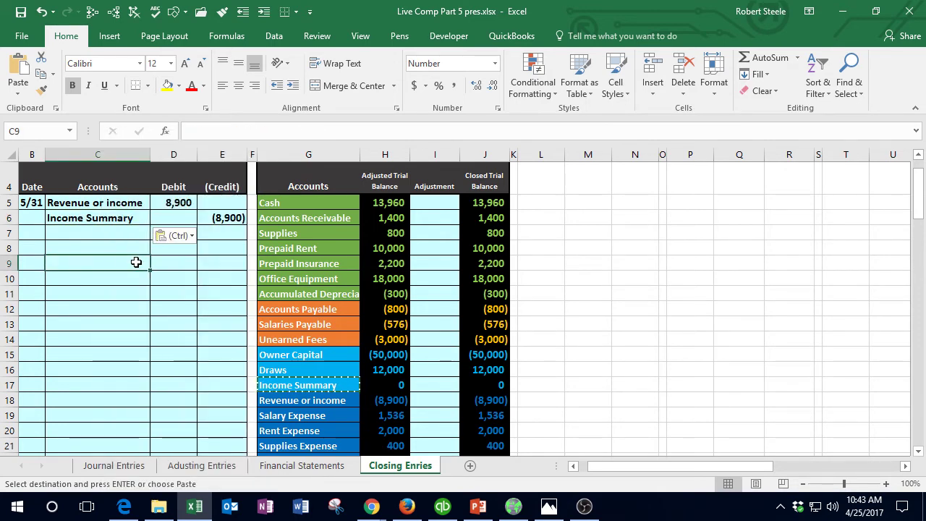
pyautogui.doubleClick(103, 245)
pyautogui.press('Return')
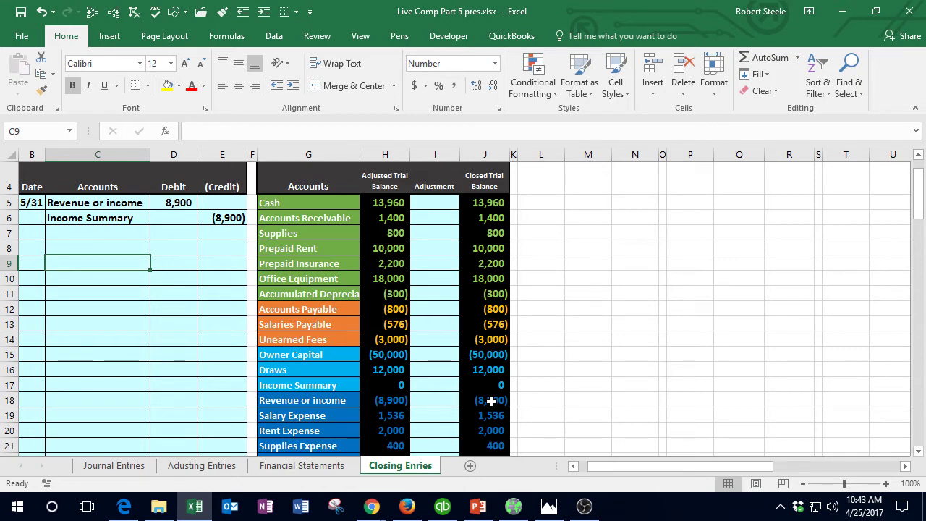
# Post the Income Summary adjustment in cell I17 of the trial balance by linking it to the journal credit with =E6
pyautogui.click(442, 400)
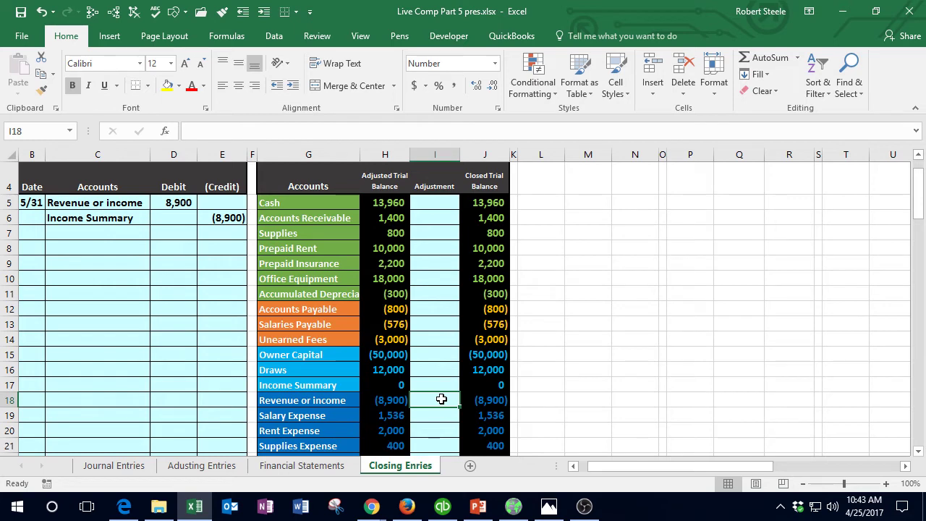
pyautogui.click(441, 386)
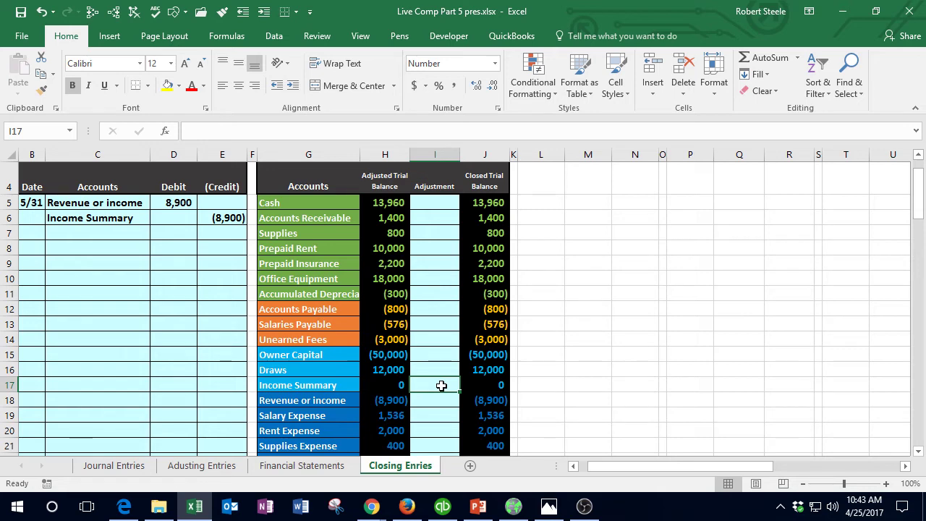
pyautogui.write('=')
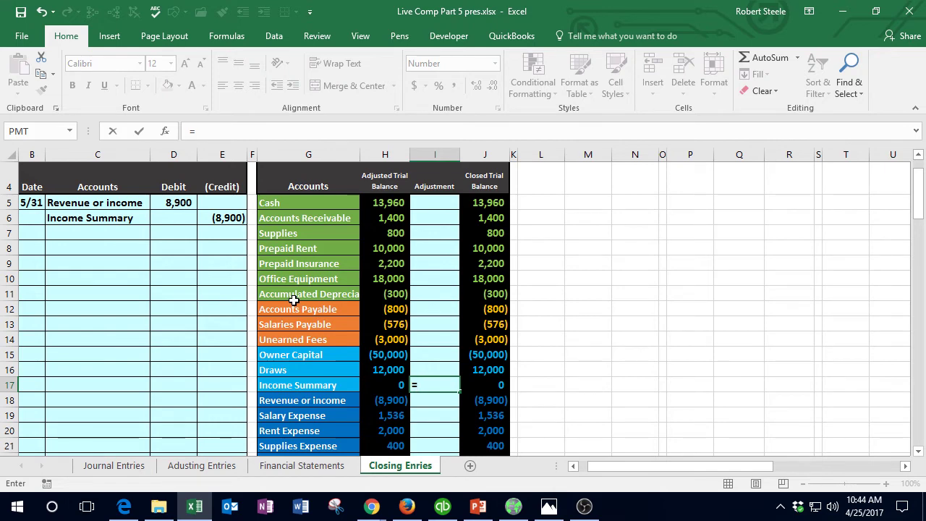
pyautogui.click(224, 218)
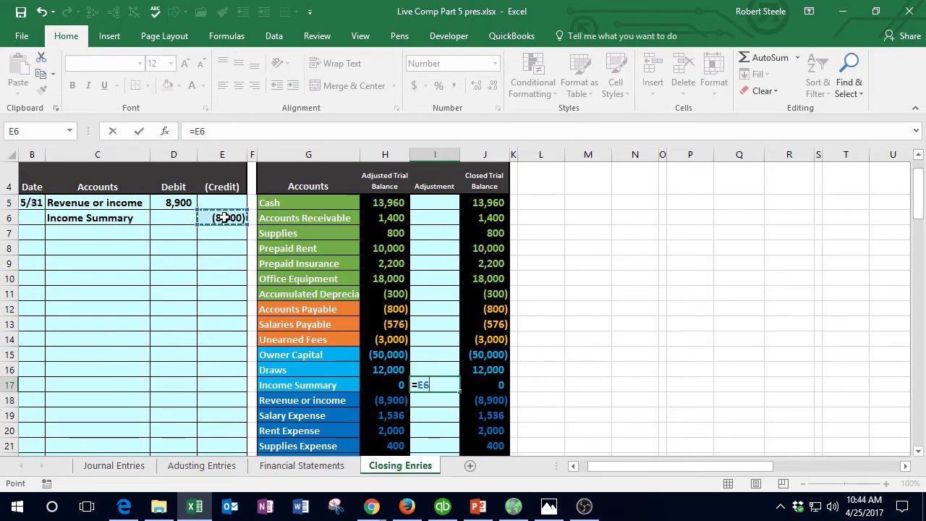
pyautogui.press('Return')
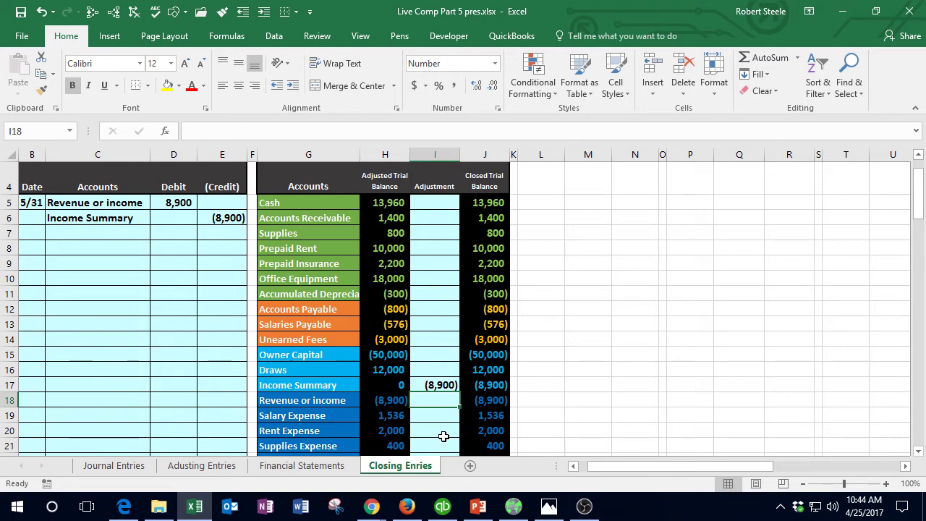
# Post the Revenue or income adjustment in cell I18 by linking it to the journal debit with =D5
pyautogui.write('=')
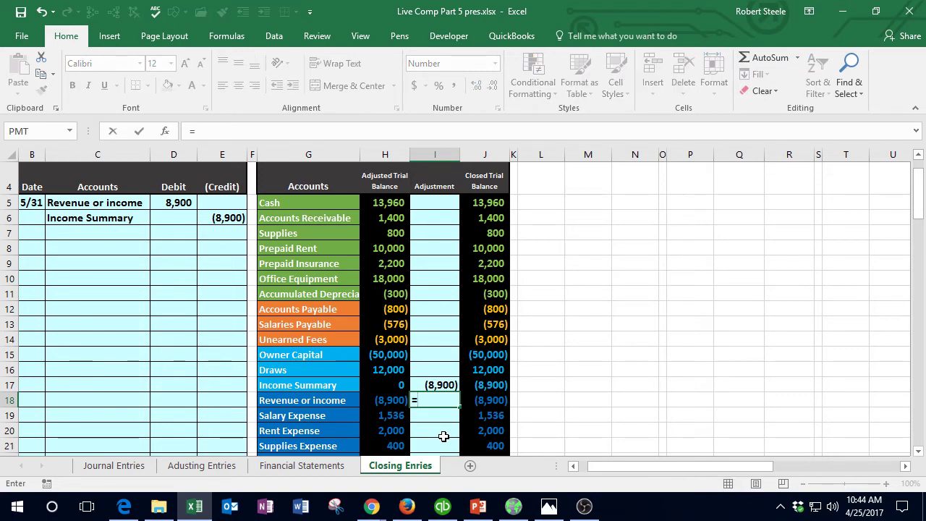
pyautogui.click(176, 202)
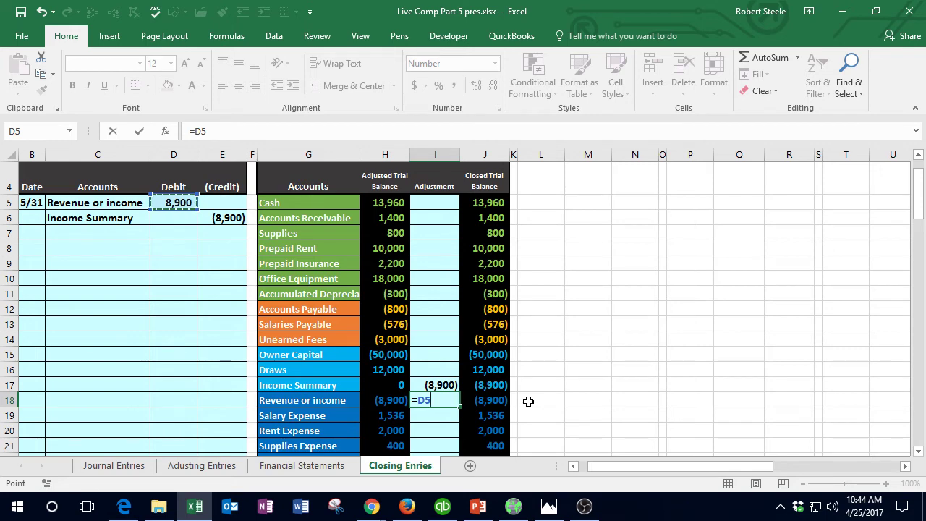
pyautogui.press('Return')
# Review the expense accounts and balances from Salary Expense to Miscellaneous Expense in the trial balance
pyautogui.scroll(-1, 528, 402)
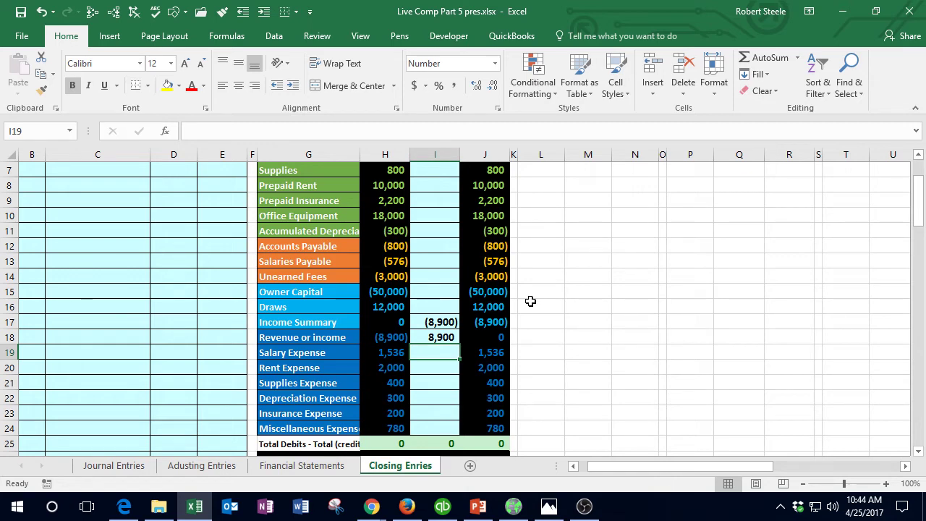
pyautogui.click(95, 379)
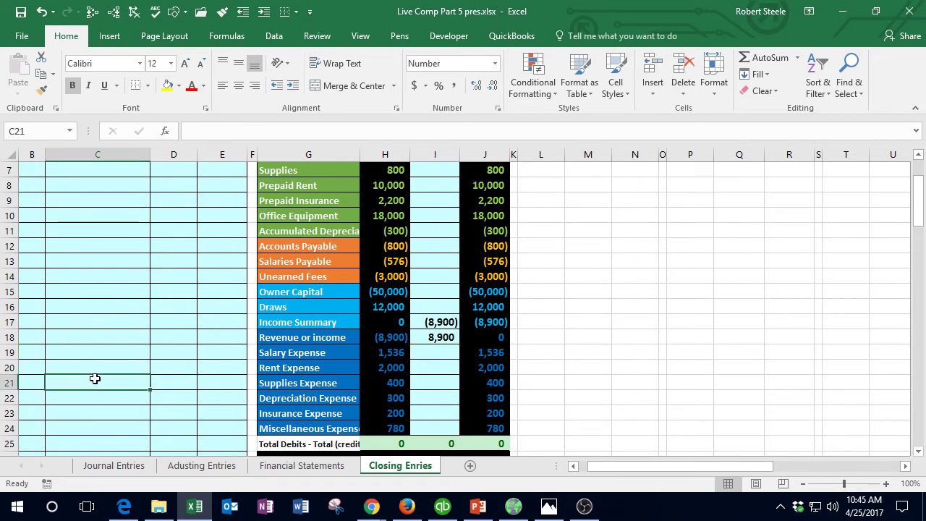
pyautogui.scroll(2, 95, 379)
pyautogui.scroll(-2, 96, 378)
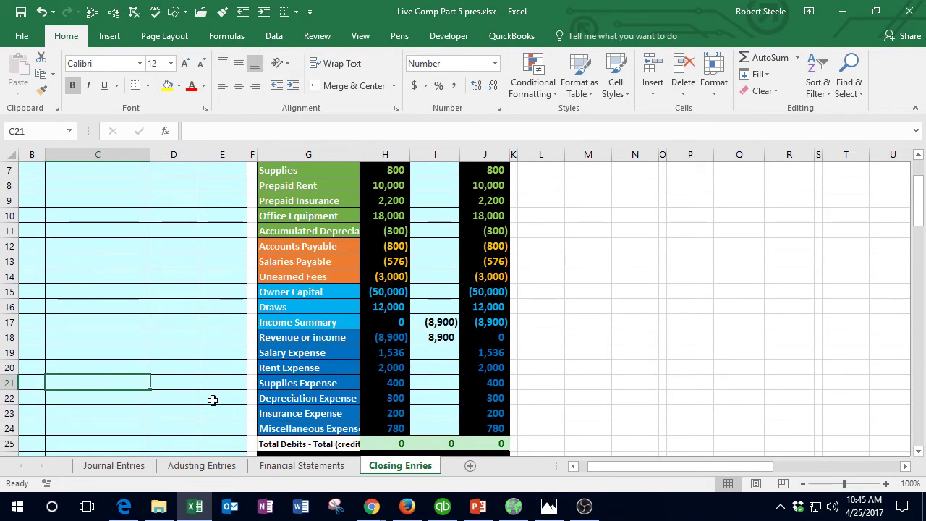
pyautogui.moveTo(286, 351); pyautogui.dragTo(386, 420)
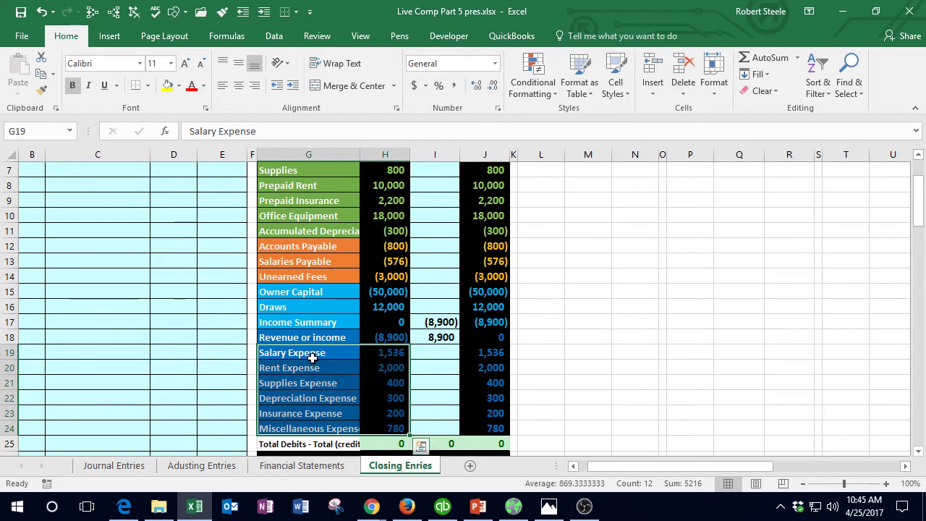
pyautogui.moveTo(313, 358); pyautogui.dragTo(311, 426)
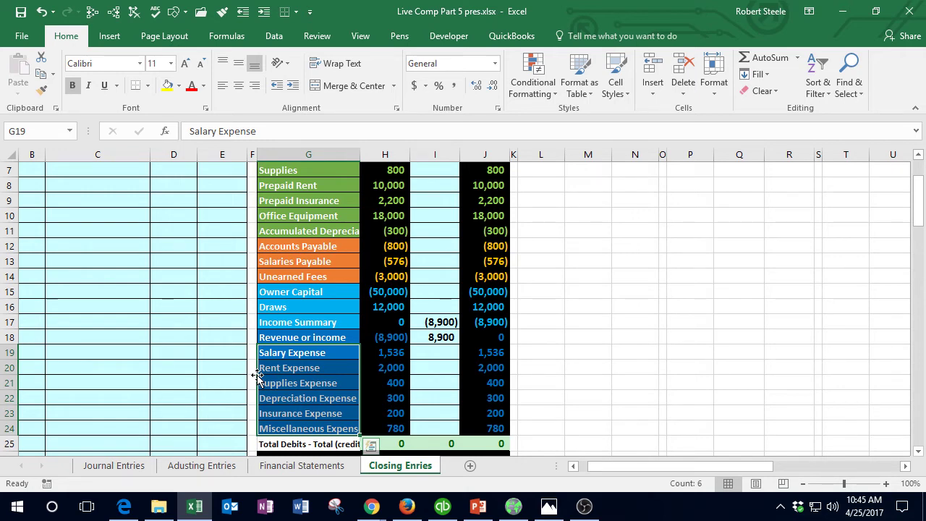
pyautogui.click(170, 385)
# Date the second closing entry 5/31 in journal cell B8
pyautogui.scroll(1, 154, 371)
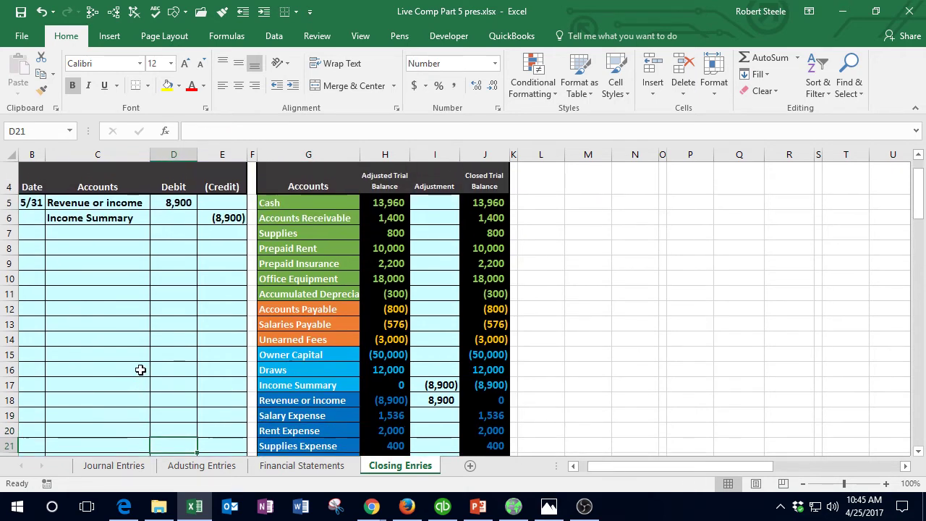
pyautogui.click(33, 248)
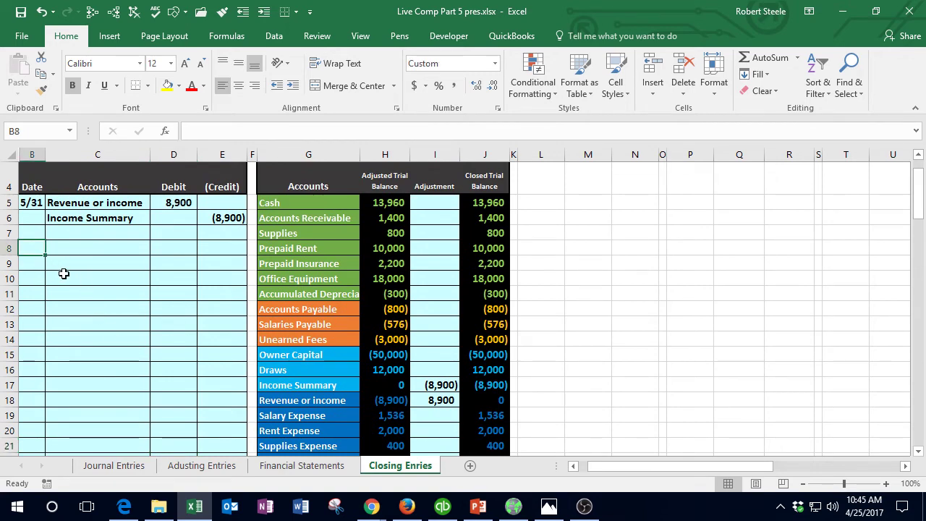
pyautogui.write('5/31')
pyautogui.press('Return')
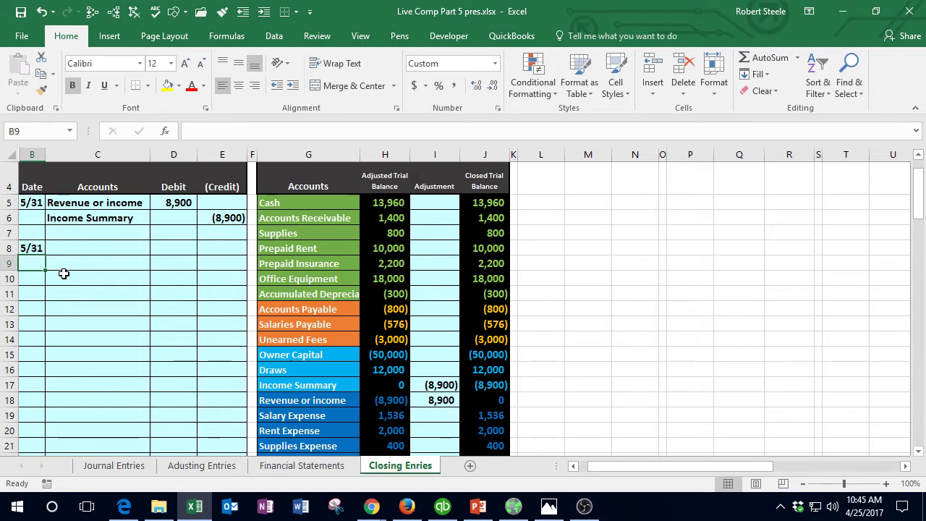
# Copy the Salary Expense account name from the trial balance into journal cell C9 as values only
pyautogui.click(284, 419)
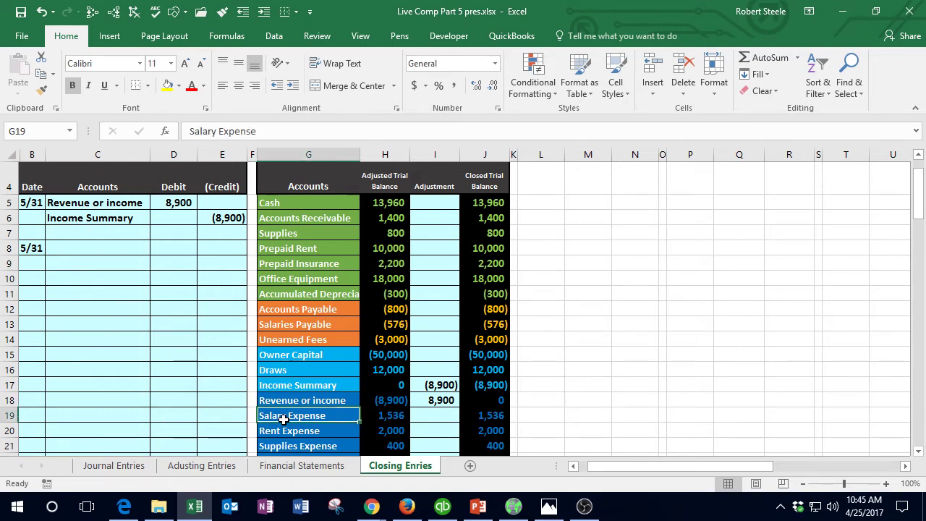
pyautogui.moveTo(284, 418); pyautogui.dragTo(501, 415)
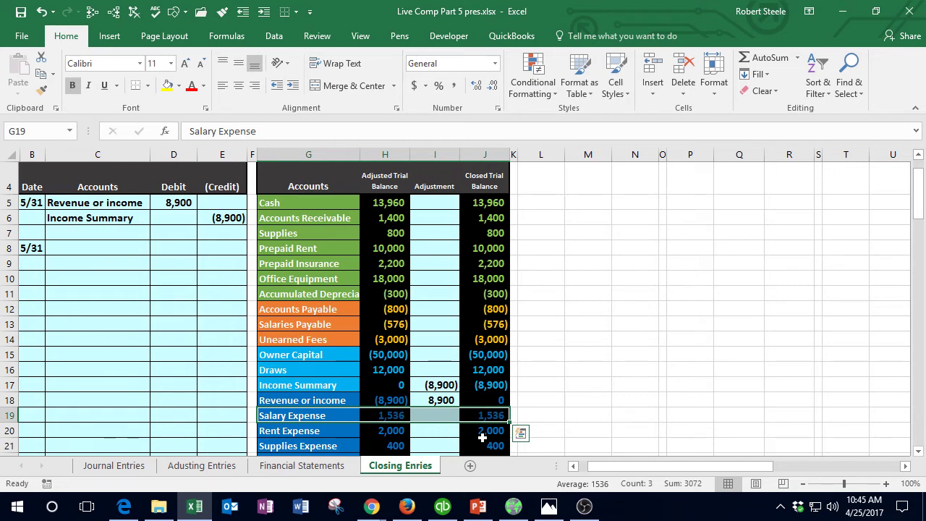
pyautogui.click(320, 414)
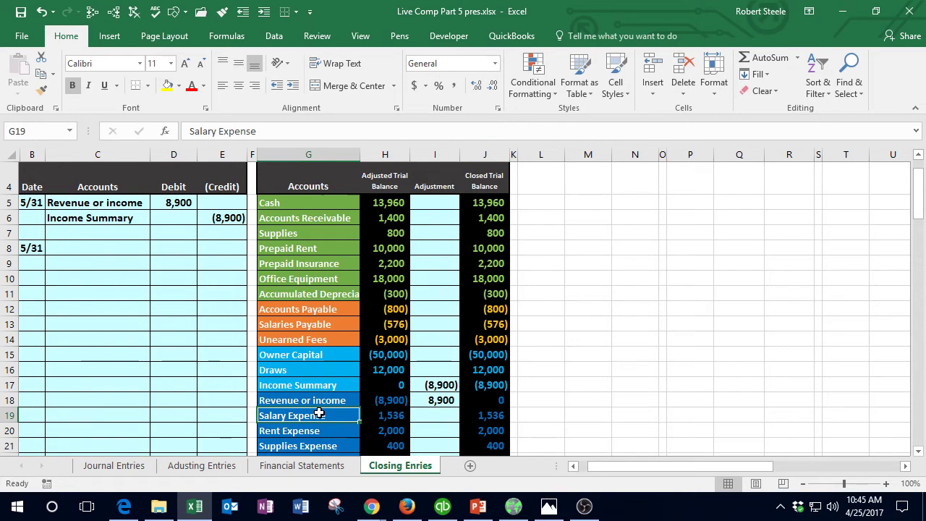
pyautogui.rightClick(320, 414)
pyautogui.click(353, 131)
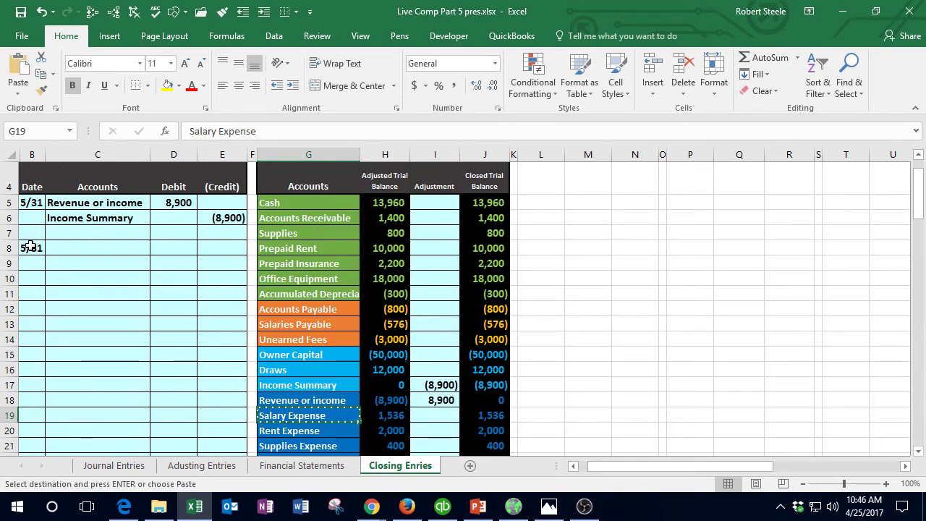
pyautogui.click(64, 264)
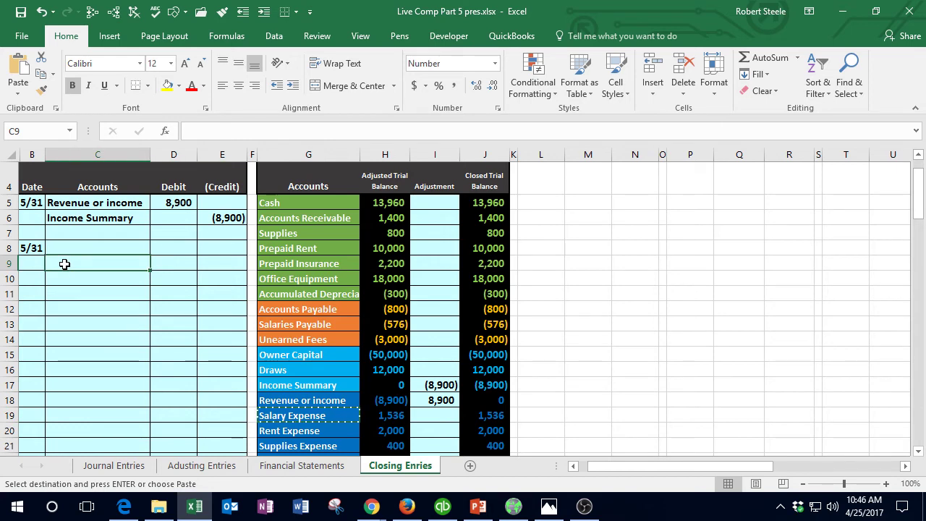
pyautogui.rightClick(65, 264)
pyautogui.click(123, 246)
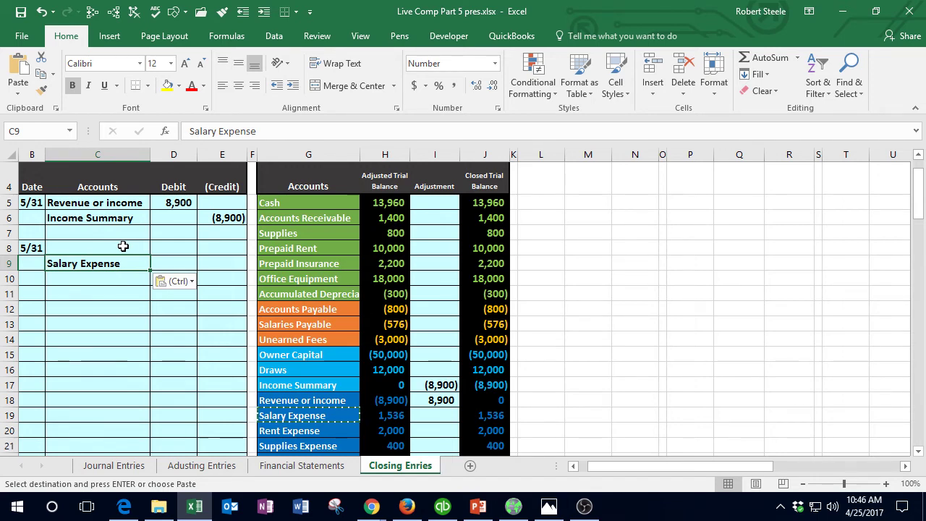
# Enter a credit of -1536 for Salary Expense in cell E9
pyautogui.click(216, 259)
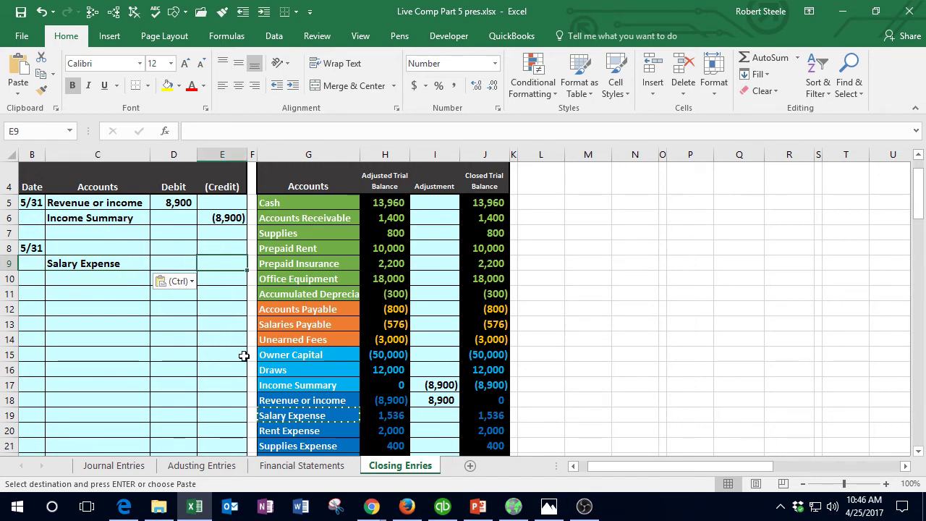
pyautogui.write('-1')
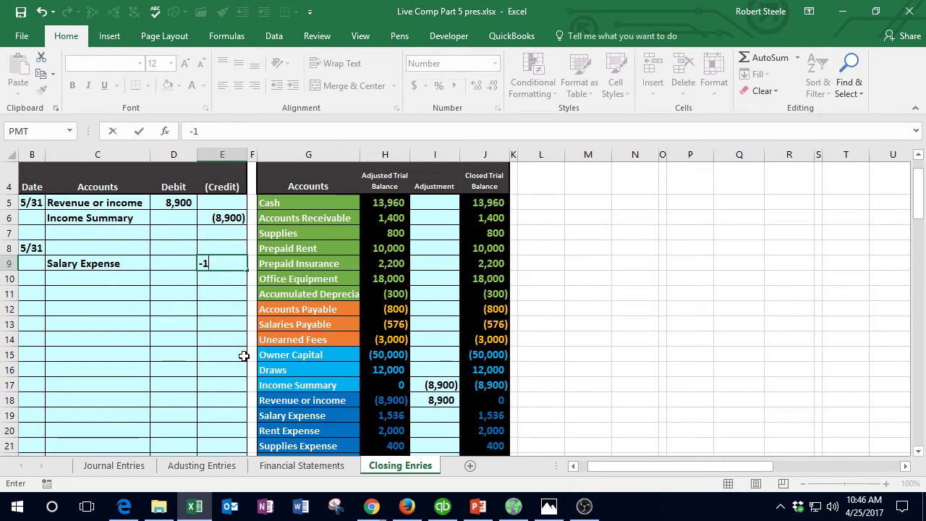
pyautogui.write('536')
pyautogui.press('Return')
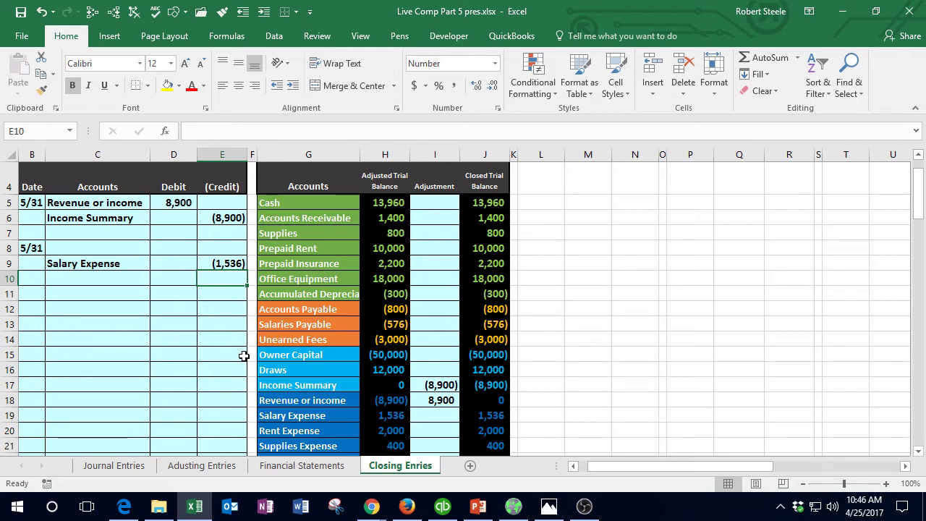
# Post the Salary Expense adjustment in cell I19 by linking it to the journal credit with =E9
pyautogui.click(437, 417)
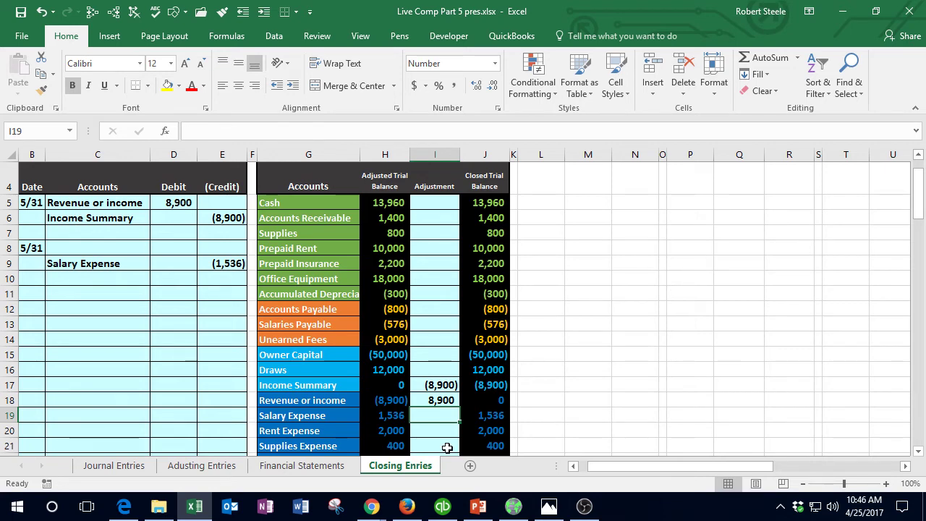
pyautogui.write('=')
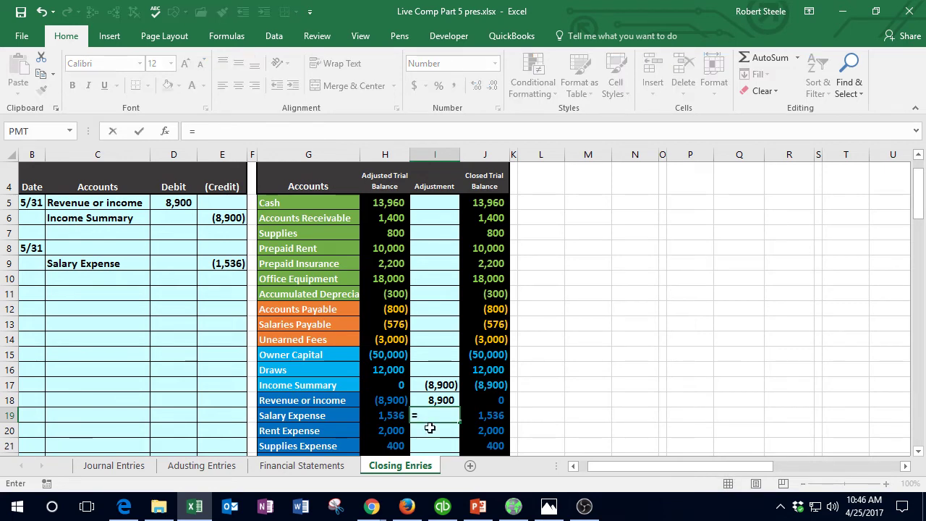
pyautogui.click(230, 265)
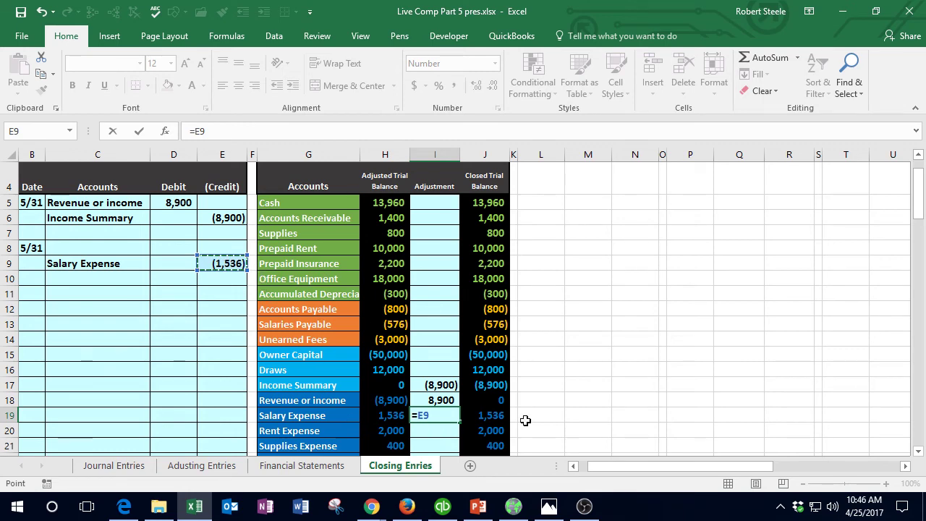
pyautogui.press('Return')
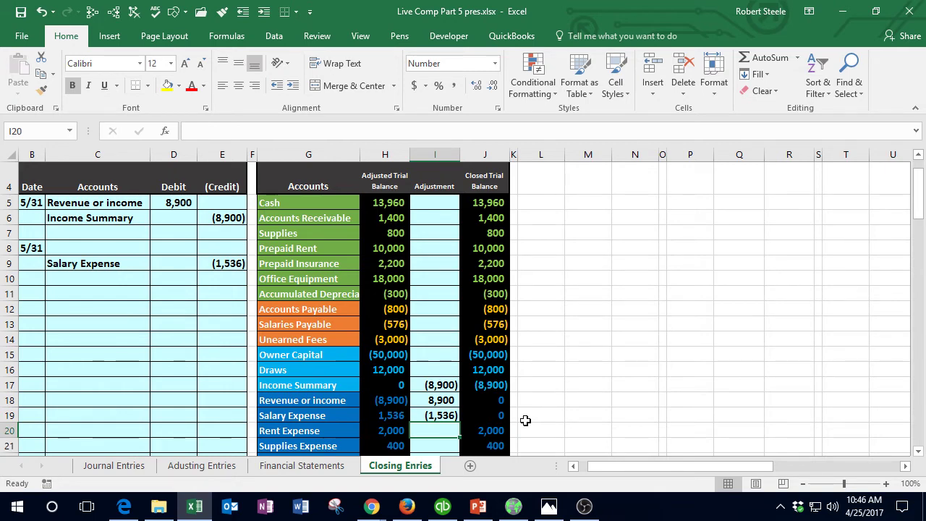
# Copy the Rent Expense account name from the trial balance into journal cell C10 as values only
pyautogui.scroll(-1, 296, 415)
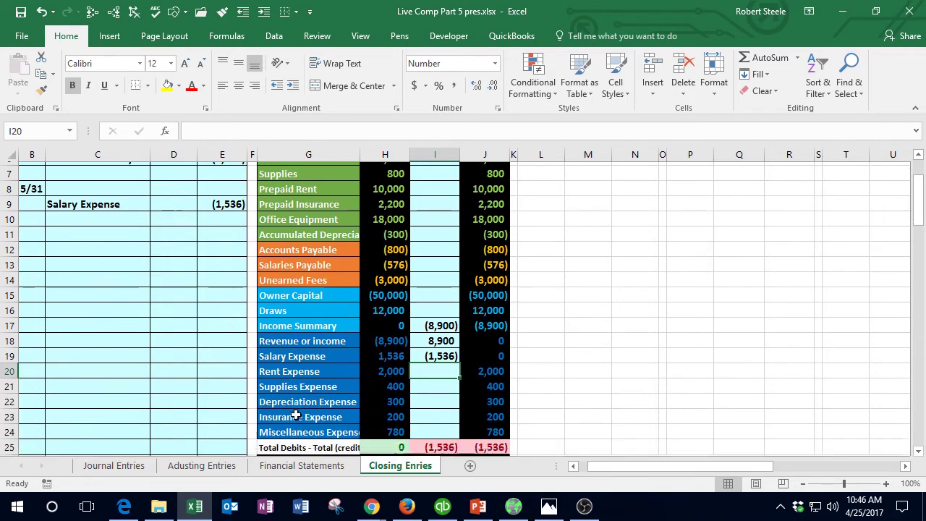
pyautogui.moveTo(301, 371); pyautogui.dragTo(476, 364)
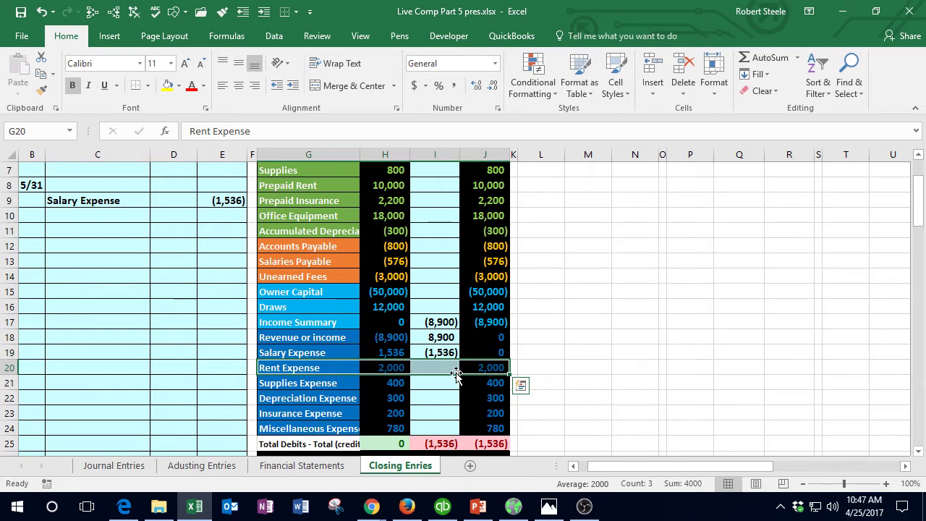
pyautogui.click(307, 367)
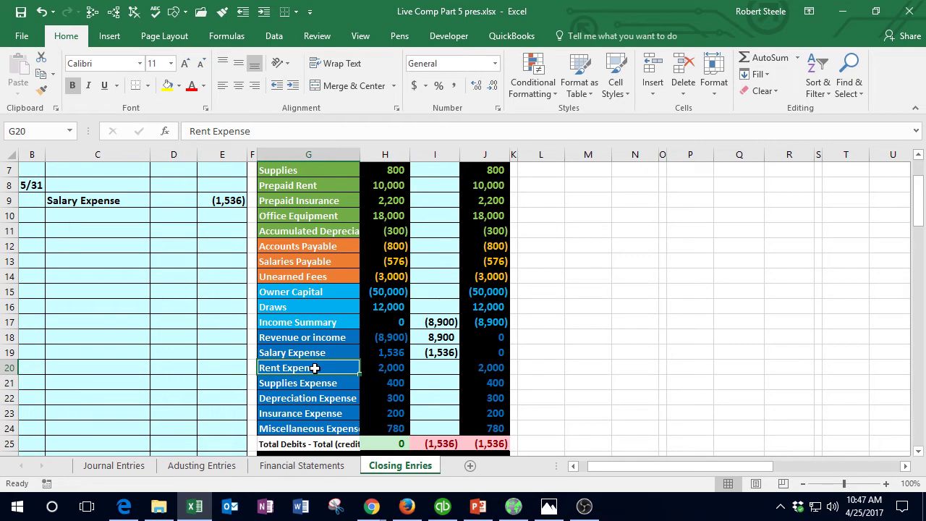
pyautogui.rightClick(315, 370)
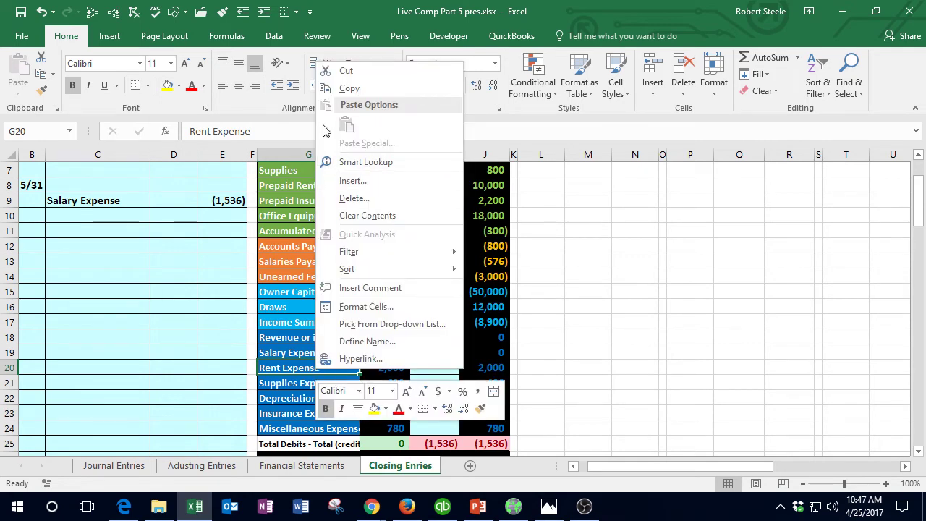
pyautogui.click(334, 88)
pyautogui.click(108, 216)
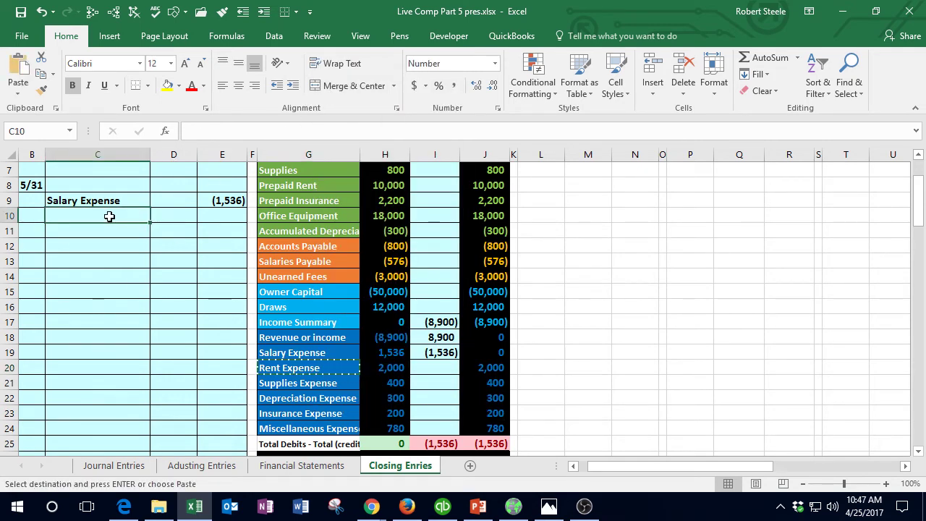
pyautogui.rightClick(108, 216)
pyautogui.click(159, 244)
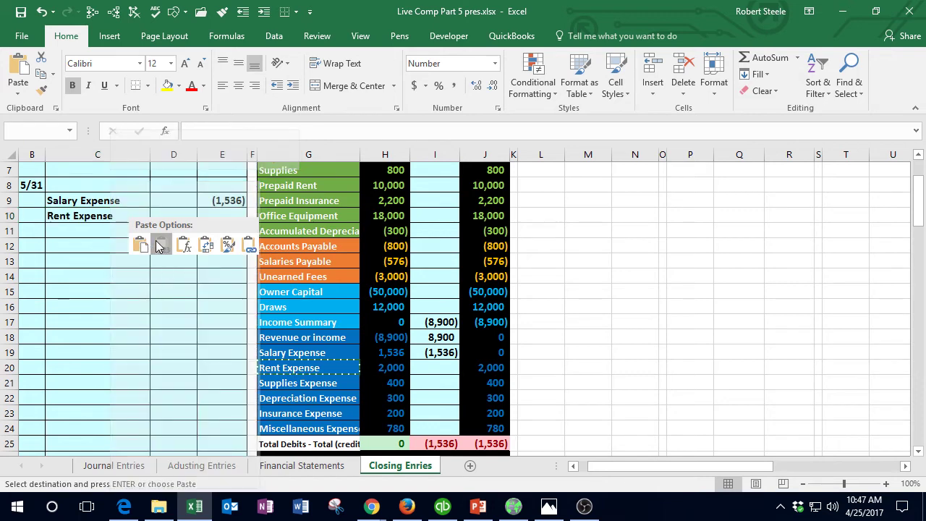
# Enter a credit of -2000 for Rent Expense in journal cell E10
pyautogui.click(236, 216)
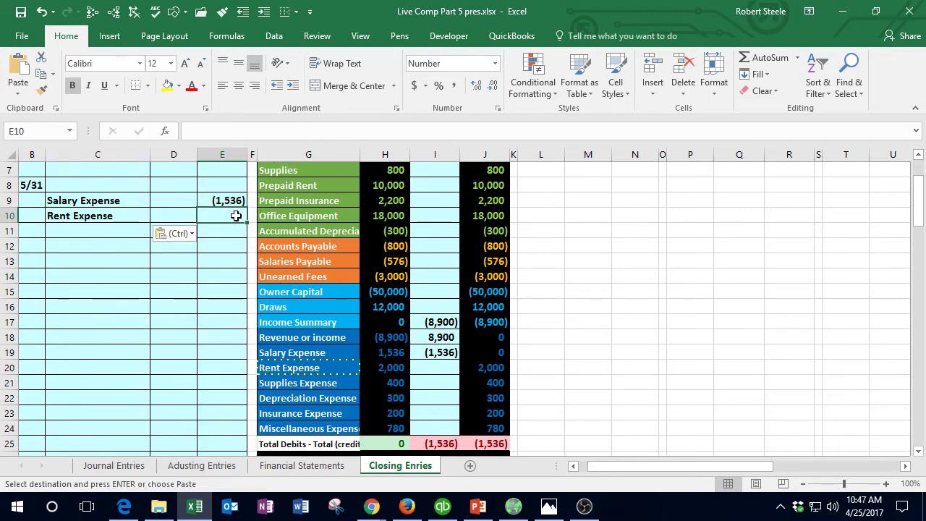
pyautogui.write('-')
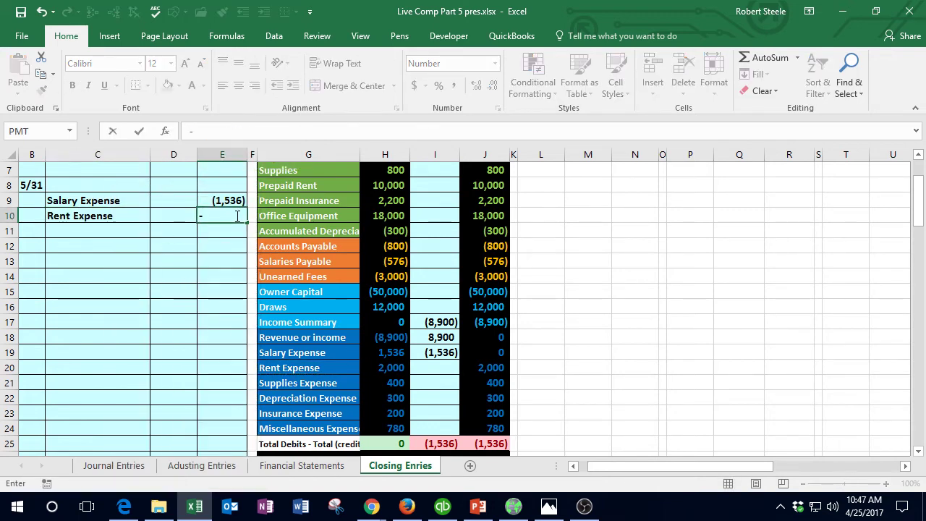
pyautogui.write('2000')
pyautogui.press('Return')
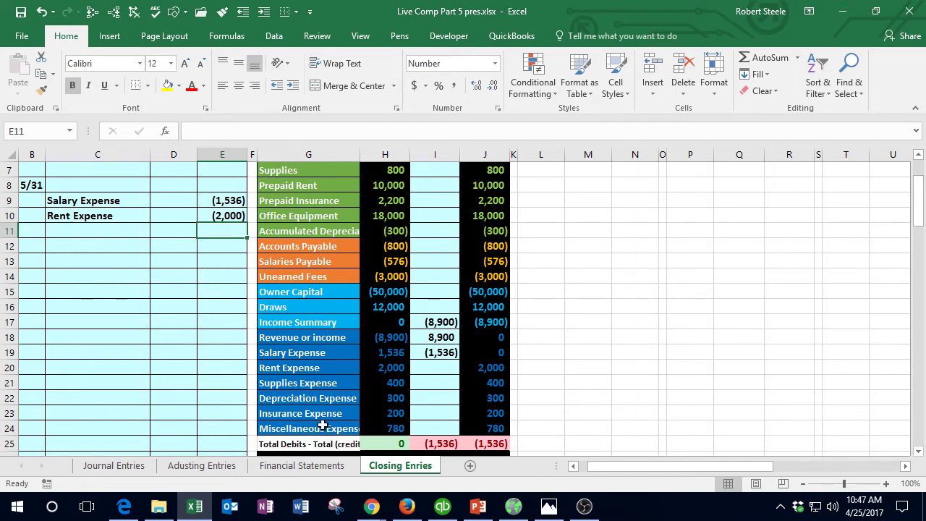
# Post the Rent Expense adjustment in cell I20 by linking it to the journal credit with =E10
pyautogui.click(423, 368)
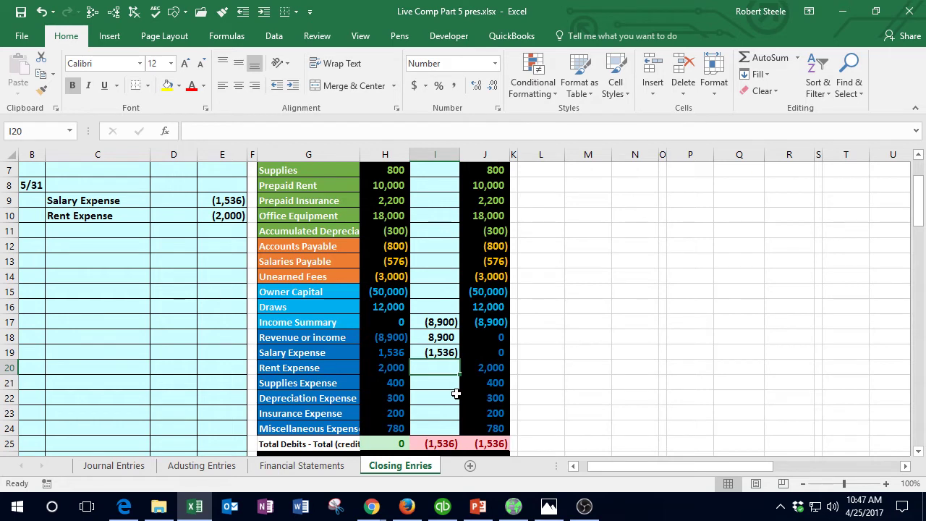
pyautogui.write('=')
pyautogui.click(230, 214)
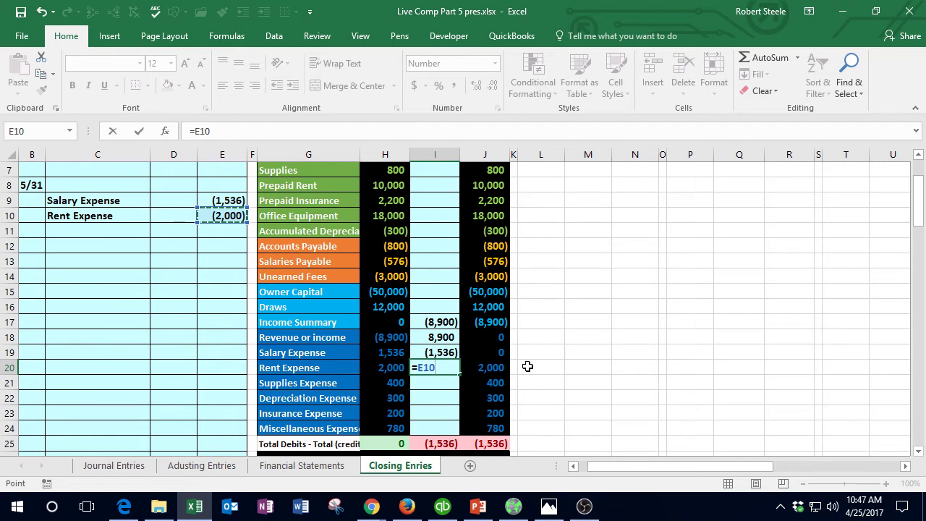
pyautogui.press('Return')
pyautogui.click(501, 366)
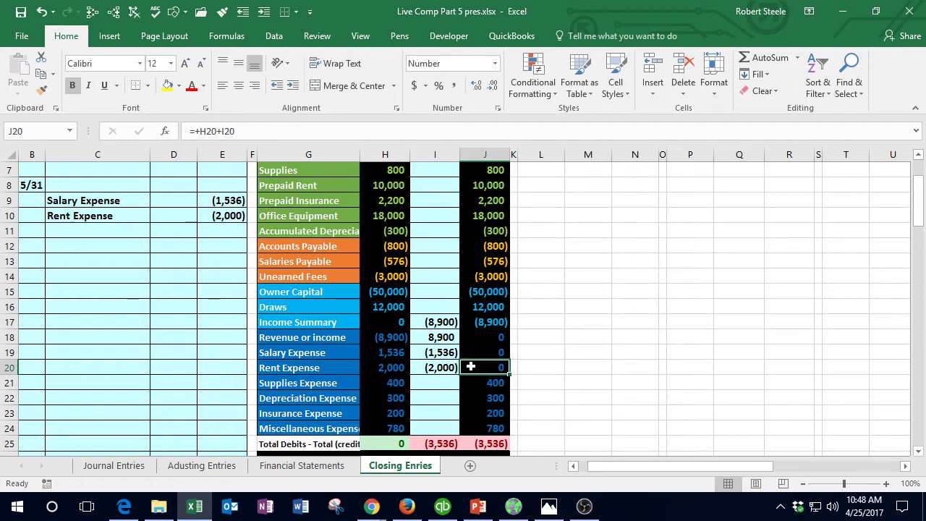
# Copy the Supplies Expense account name from the trial balance into journal cell C11 as values only
pyautogui.moveTo(323, 384); pyautogui.dragTo(490, 380)
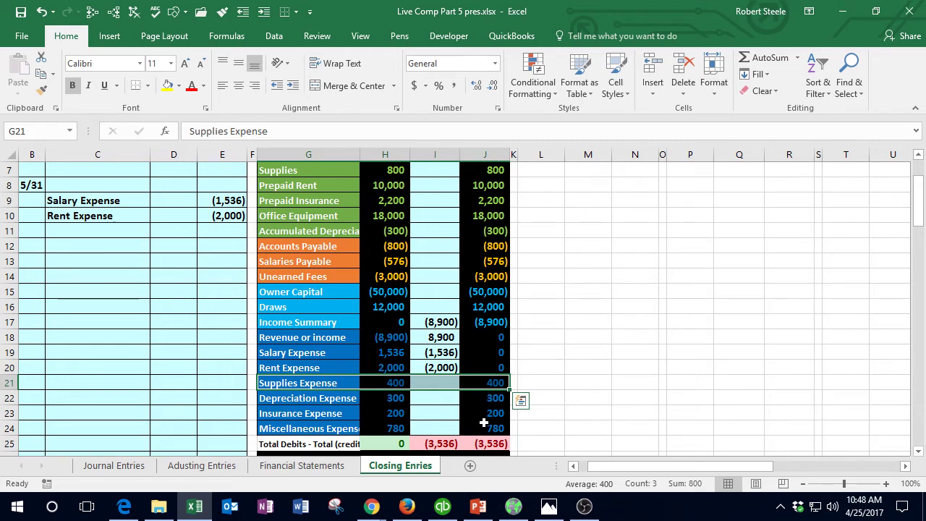
pyautogui.click(330, 384)
pyautogui.rightClick(330, 384)
pyautogui.click(360, 99)
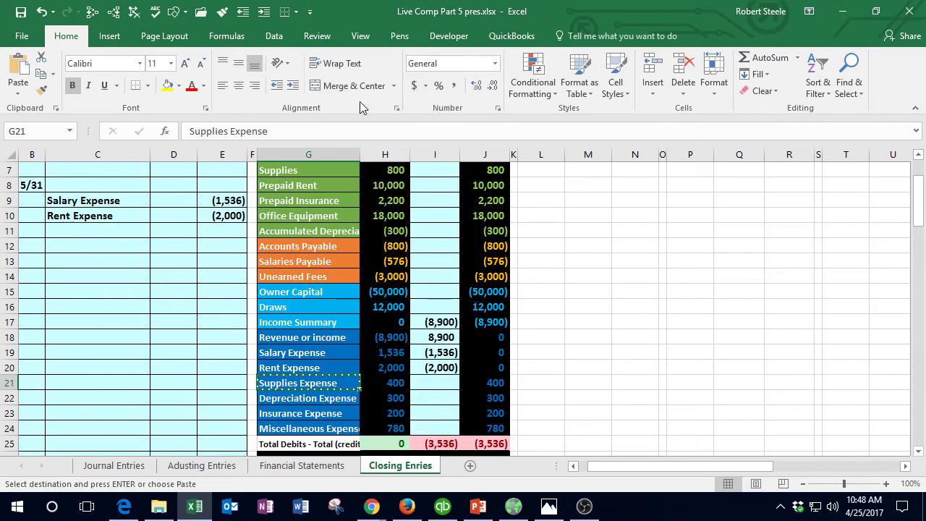
pyautogui.click(116, 232)
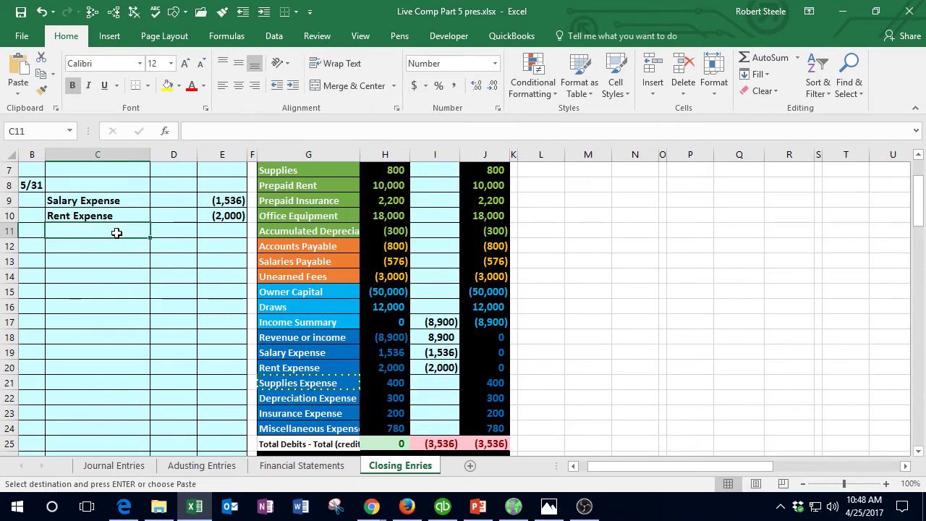
pyautogui.rightClick(117, 232)
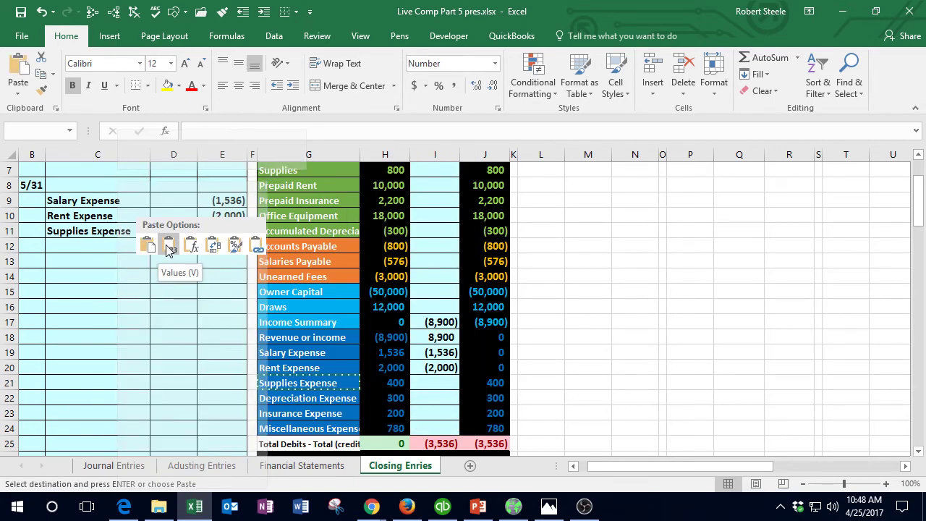
pyautogui.click(167, 246)
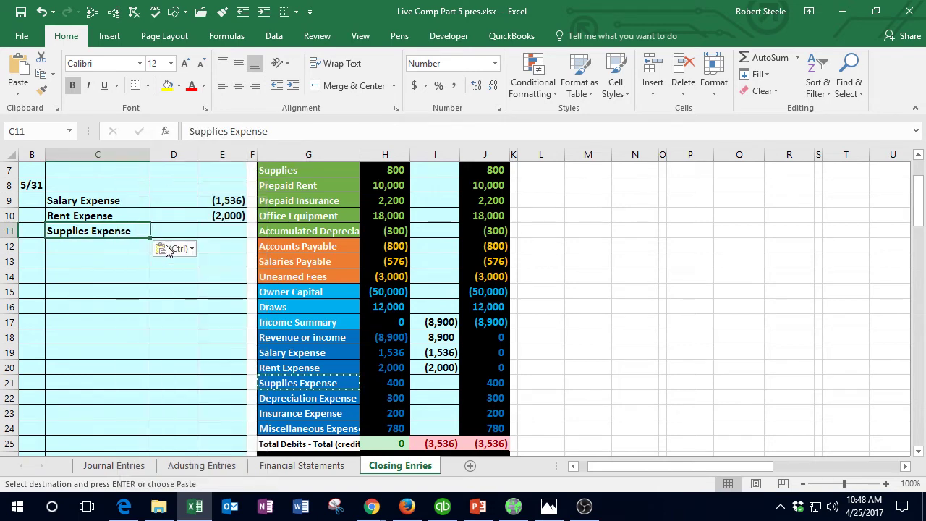
# Enter a credit of -400 for Supplies Expense in journal cell E11
pyautogui.click(214, 229)
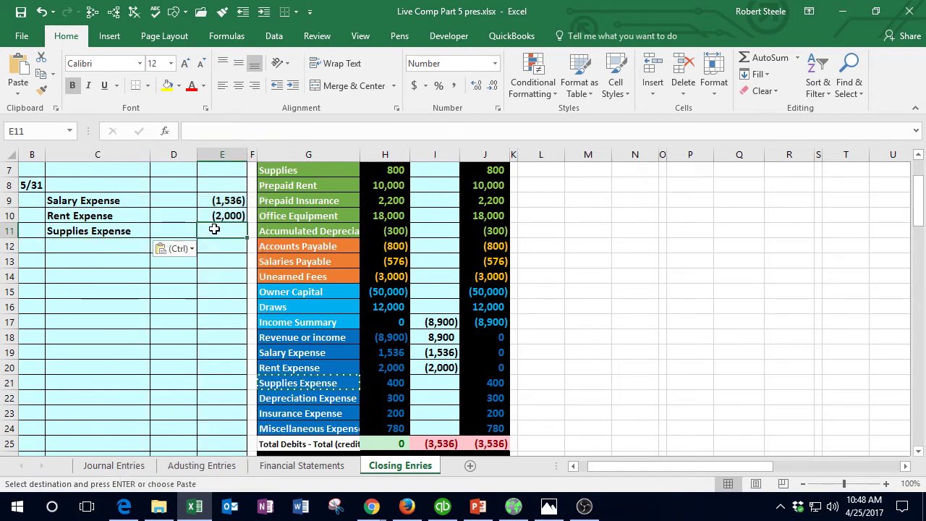
pyautogui.write('-400')
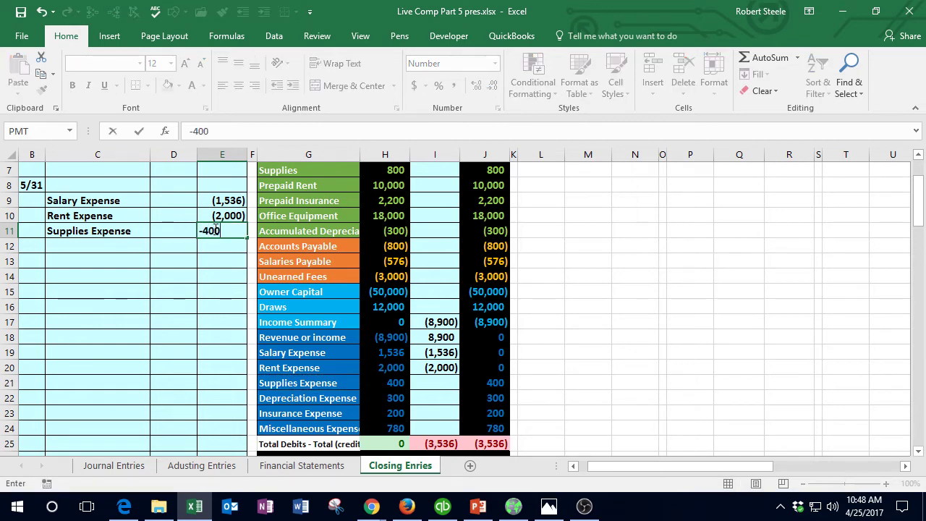
pyautogui.press('Return')
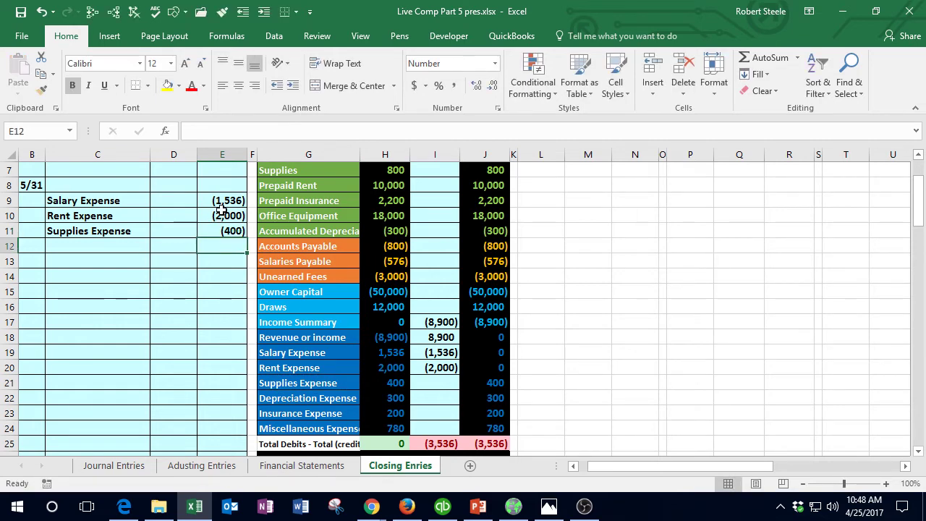
# Post the Supplies Expense adjustment in cell I21 by linking it to the journal credit with =E11
pyautogui.click(448, 387)
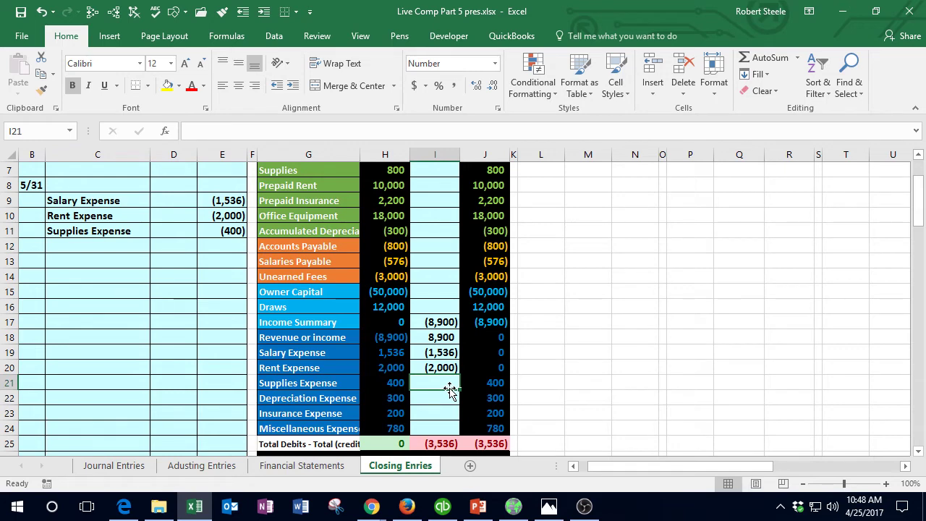
pyautogui.write('=')
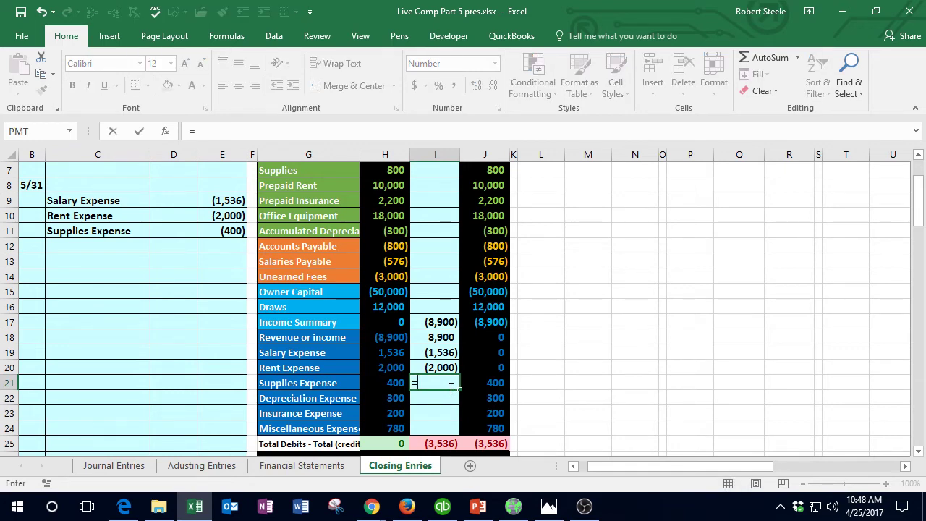
pyautogui.click(228, 231)
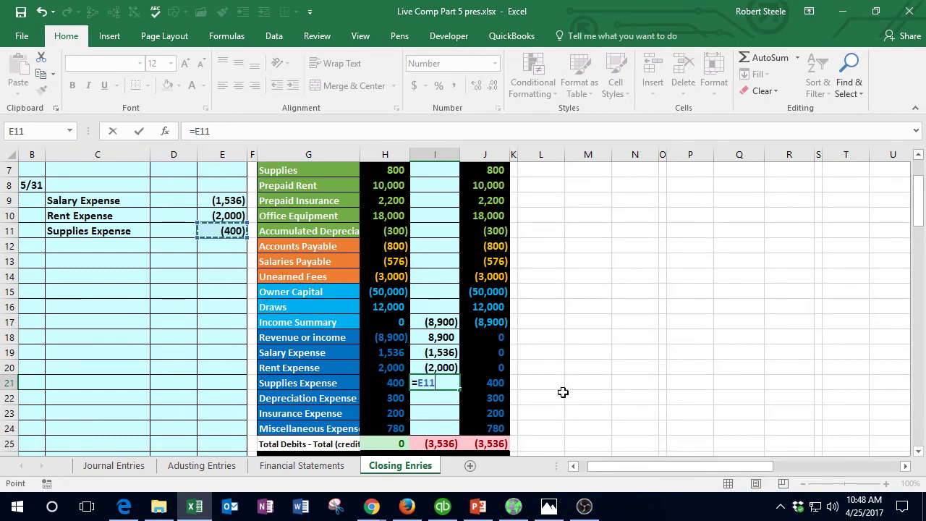
pyautogui.press('Return')
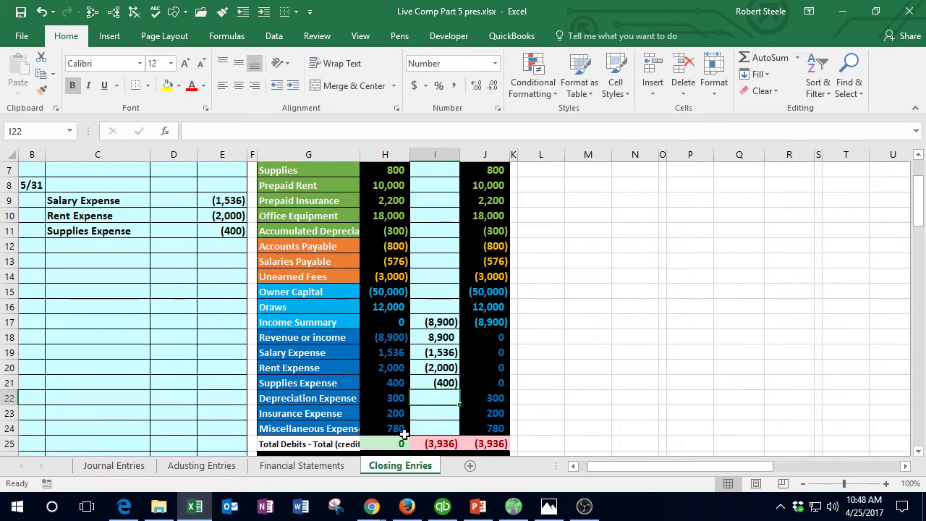
# Copy the Depreciation Expense account name from the trial balance into journal cell C12 as values only
pyautogui.moveTo(311, 398); pyautogui.dragTo(464, 391)
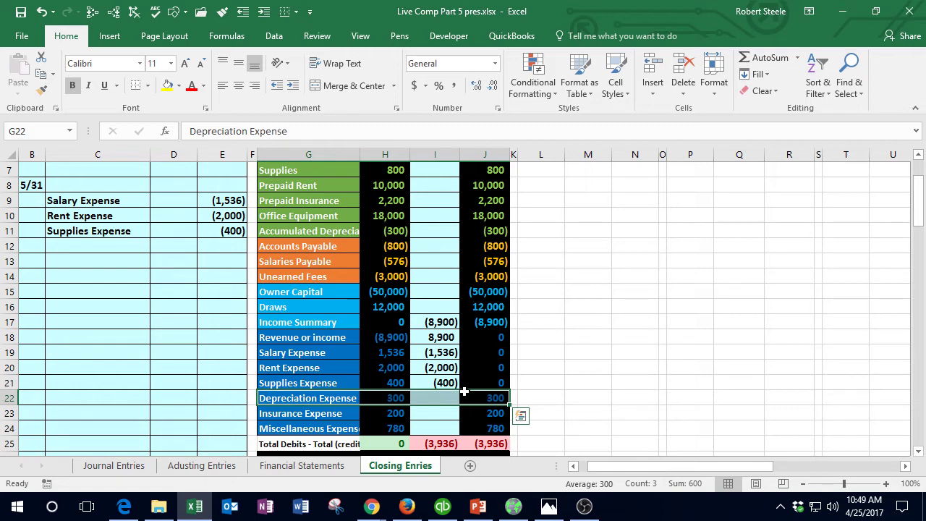
pyautogui.click(353, 398)
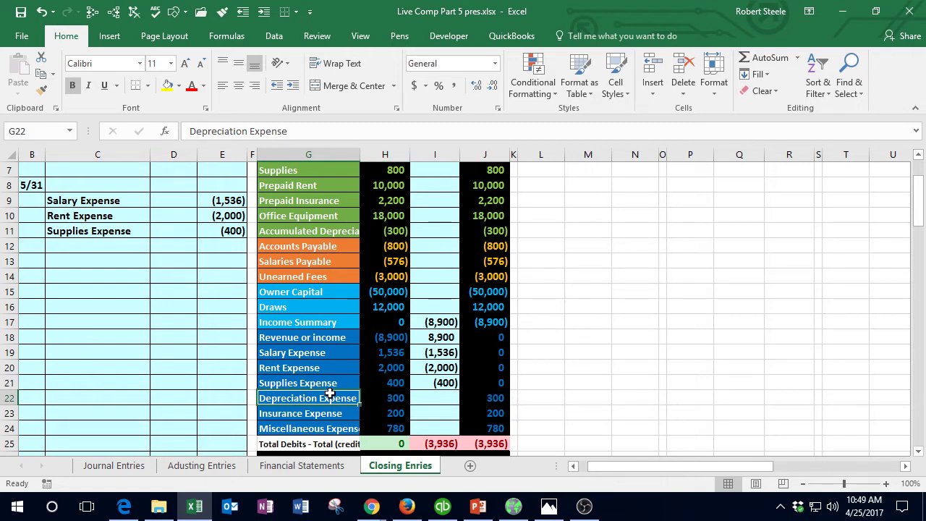
pyautogui.rightClick(330, 393)
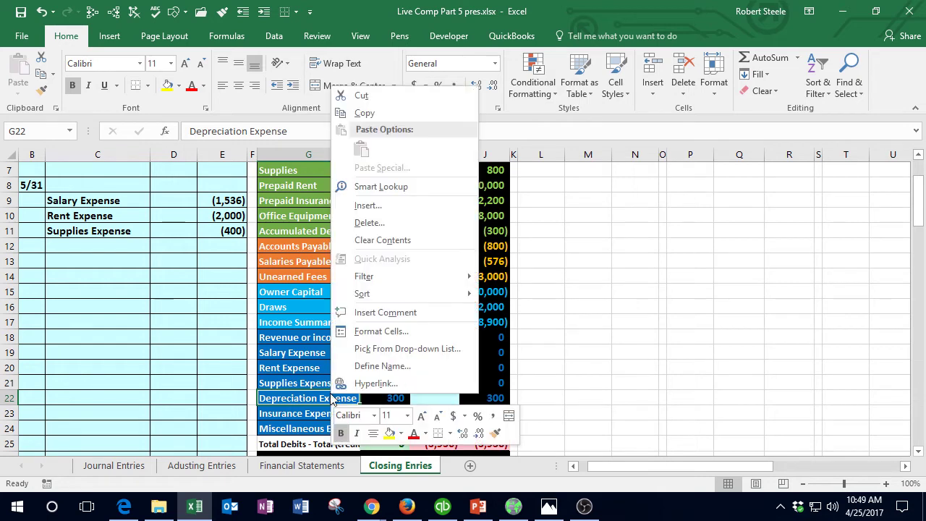
pyautogui.click(360, 116)
pyautogui.click(116, 246)
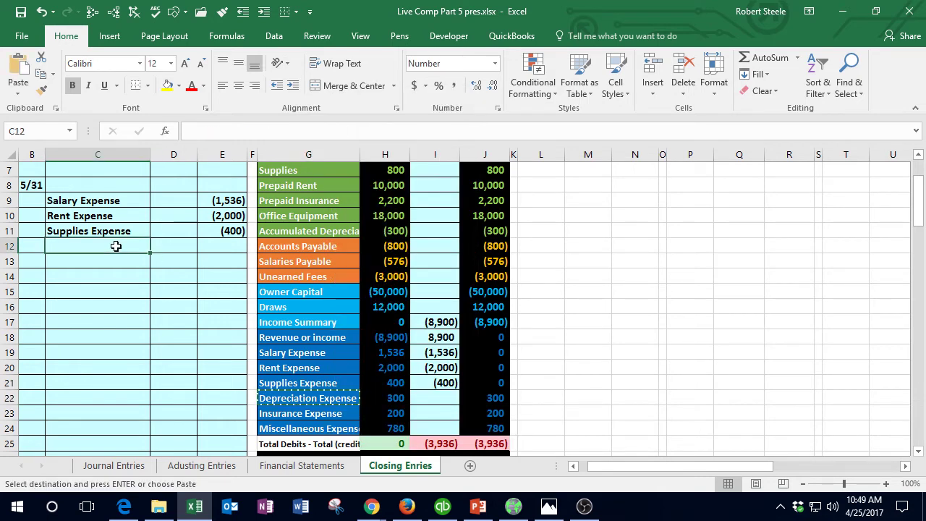
pyautogui.rightClick(116, 246)
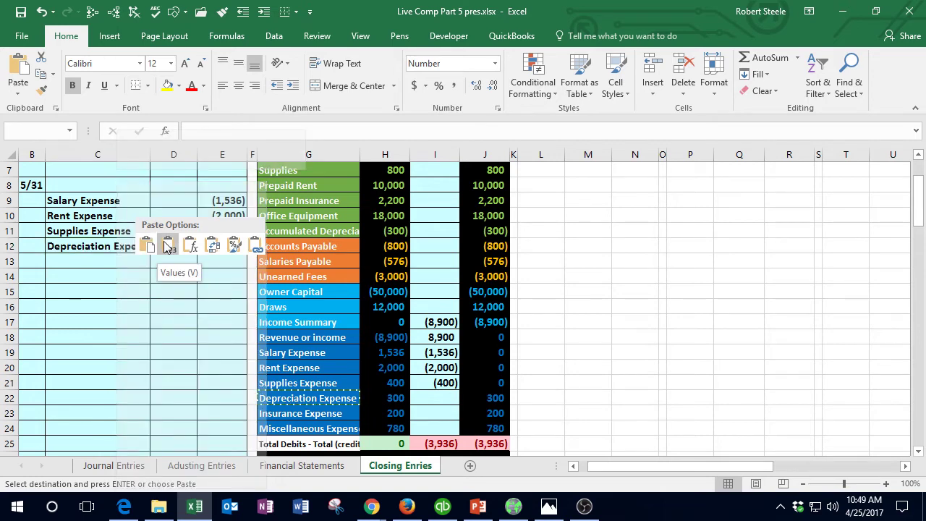
pyautogui.click(168, 246)
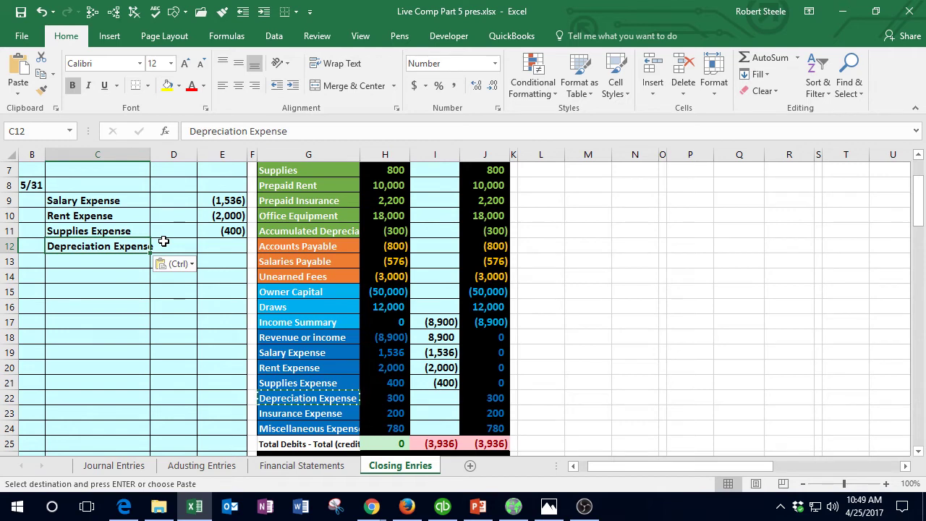
# Enter a credit of -300 for Depreciation Expense in journal cell E12
pyautogui.click(222, 246)
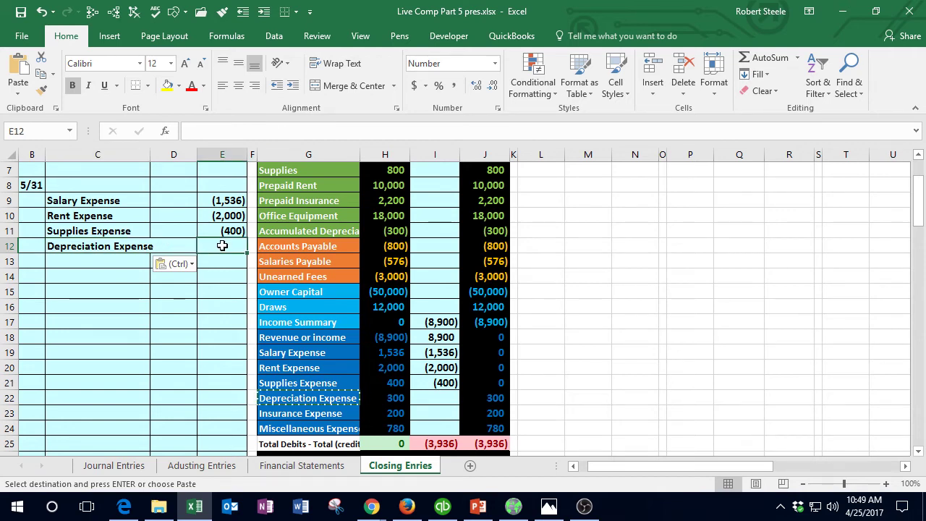
pyautogui.write('-300')
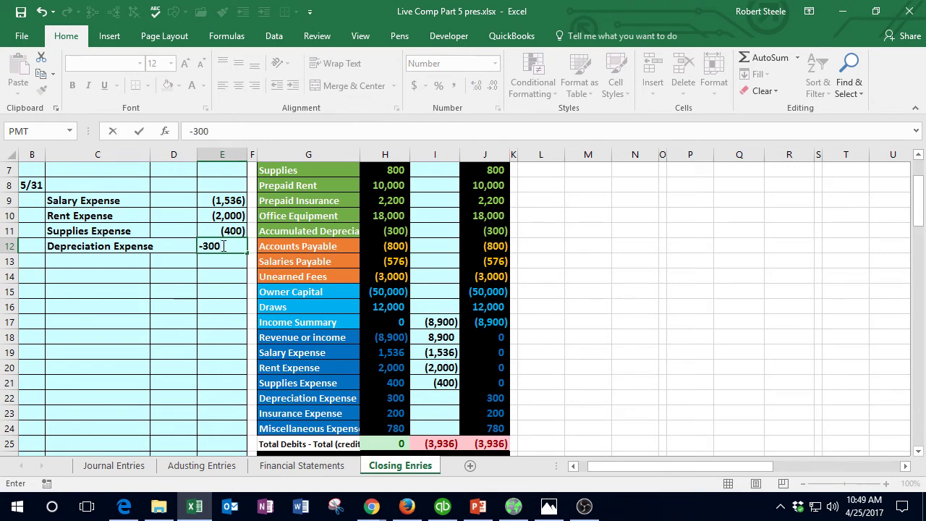
pyautogui.press('Return')
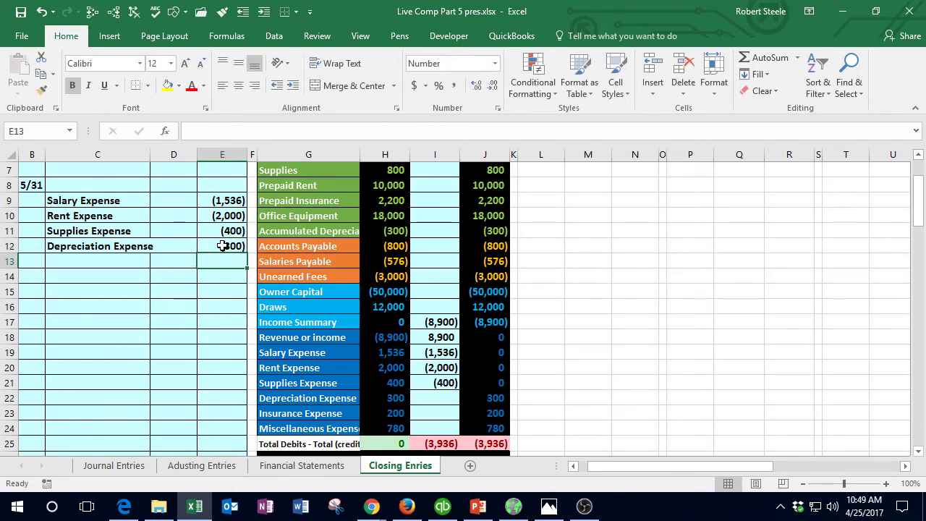
# Post the Depreciation Expense adjustment in cell I22 by linking it to the journal credit with =E12
pyautogui.click(435, 398)
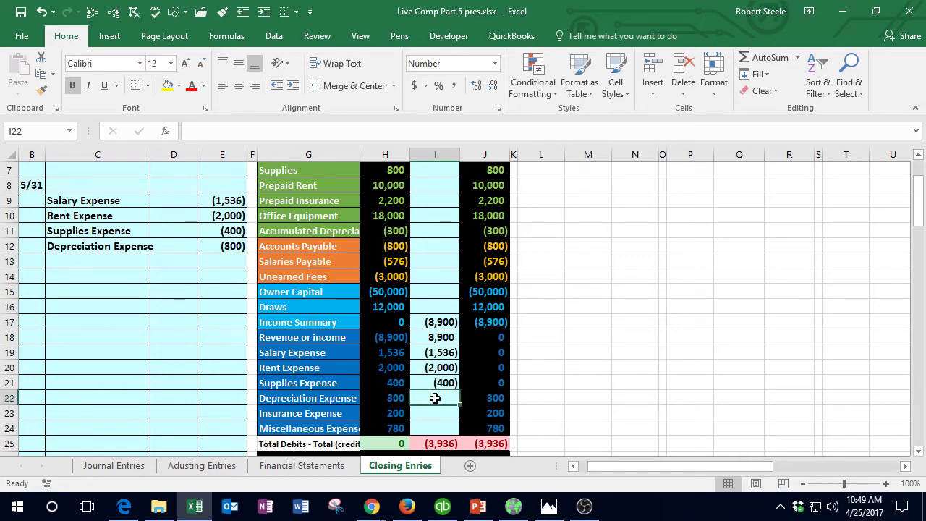
pyautogui.write('=')
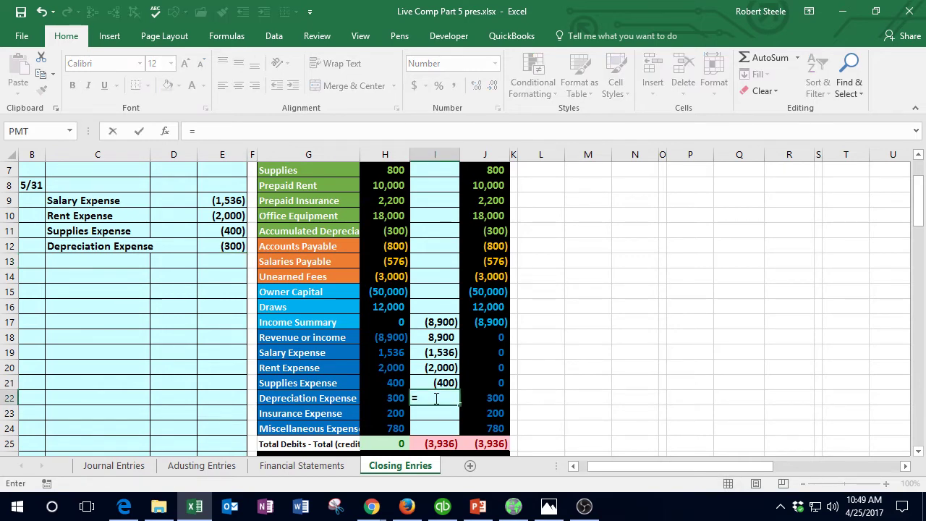
pyautogui.click(230, 246)
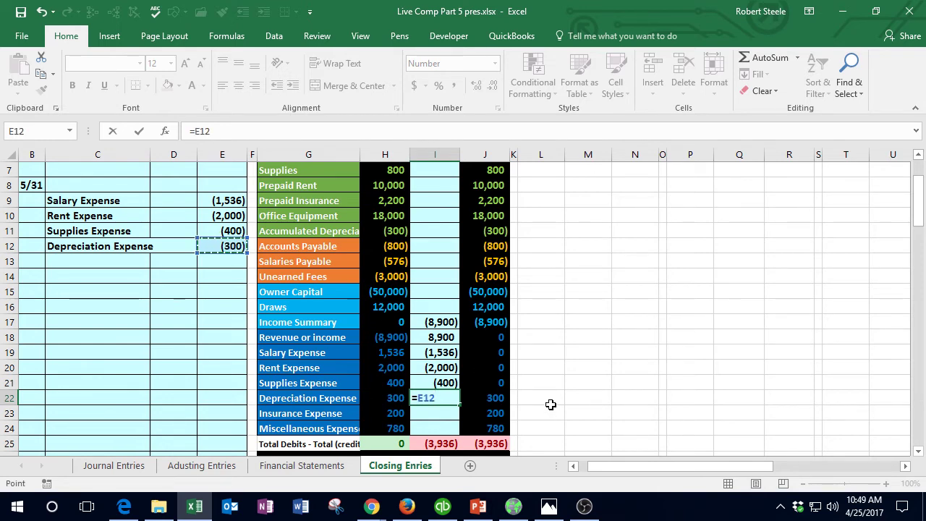
pyautogui.press('Return')
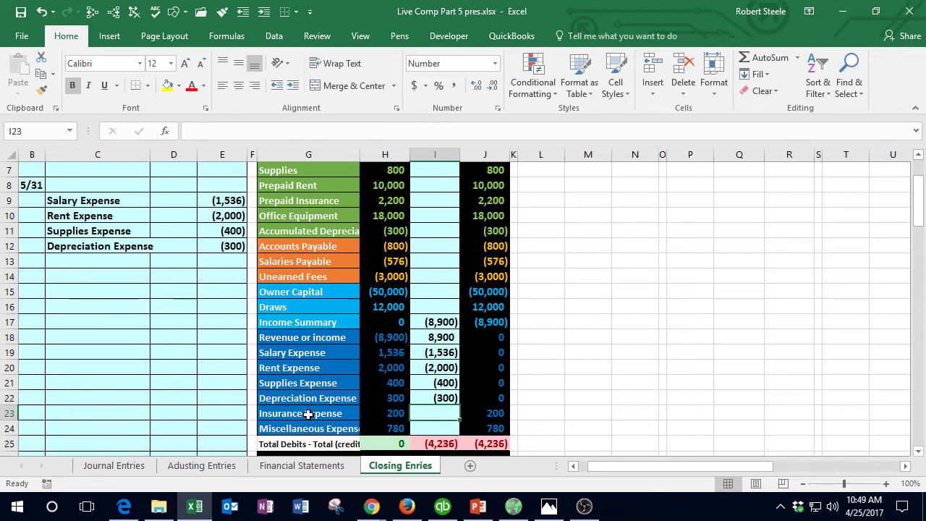
# Copy the Insurance Expense account name from the trial balance into journal cell C13 as values only
pyautogui.click(367, 413)
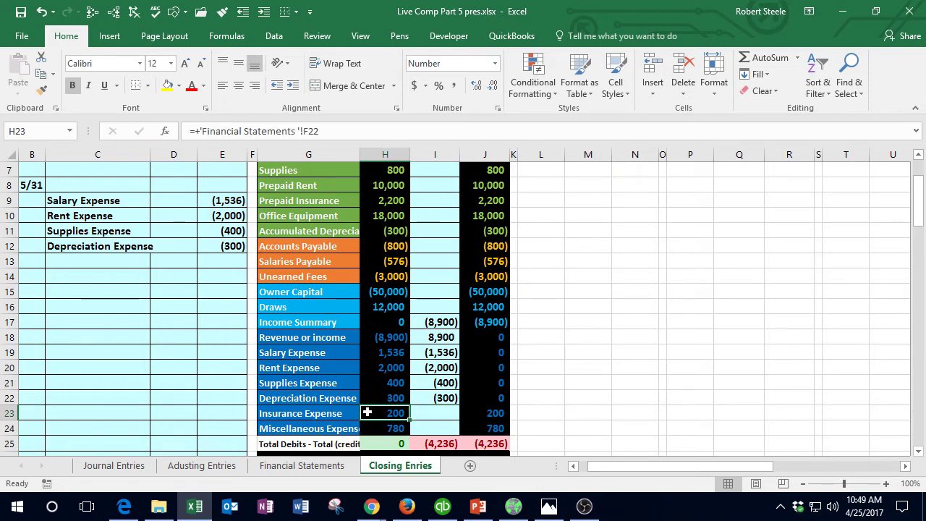
pyautogui.click(334, 413)
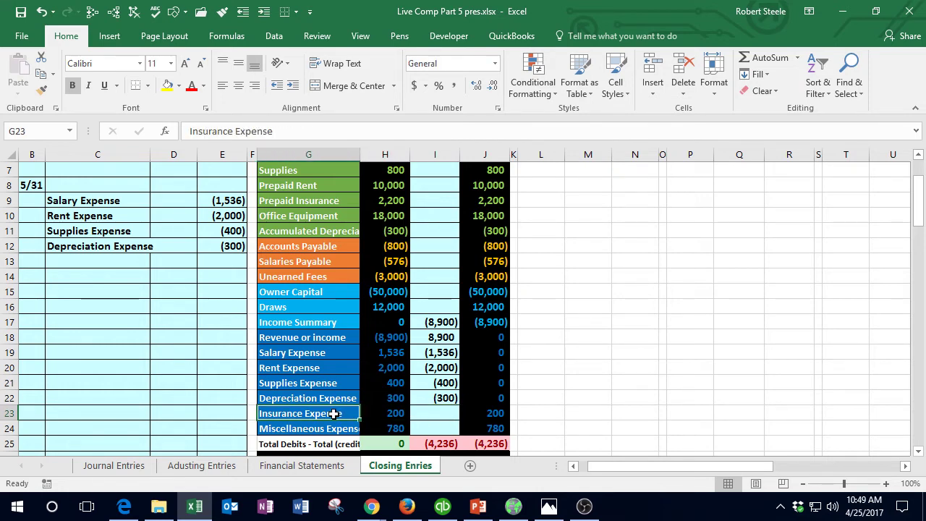
pyautogui.rightClick(333, 413)
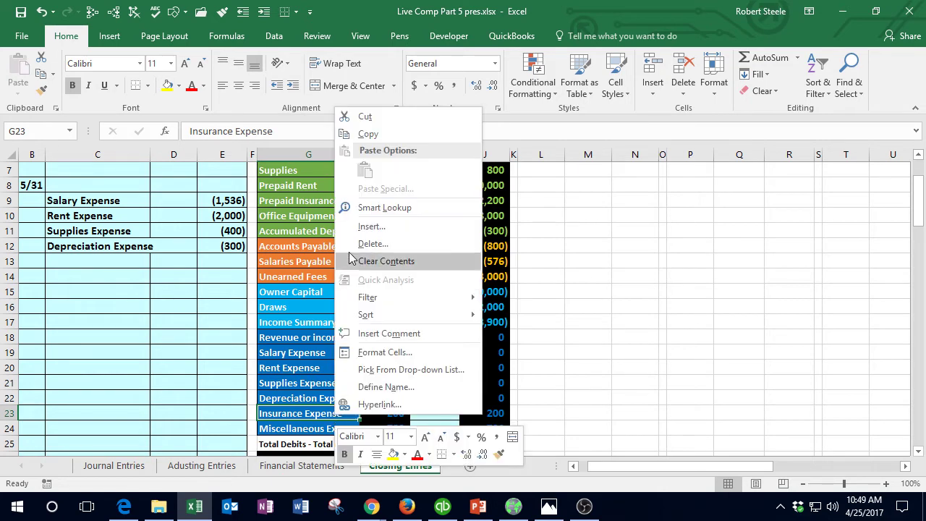
pyautogui.click(368, 134)
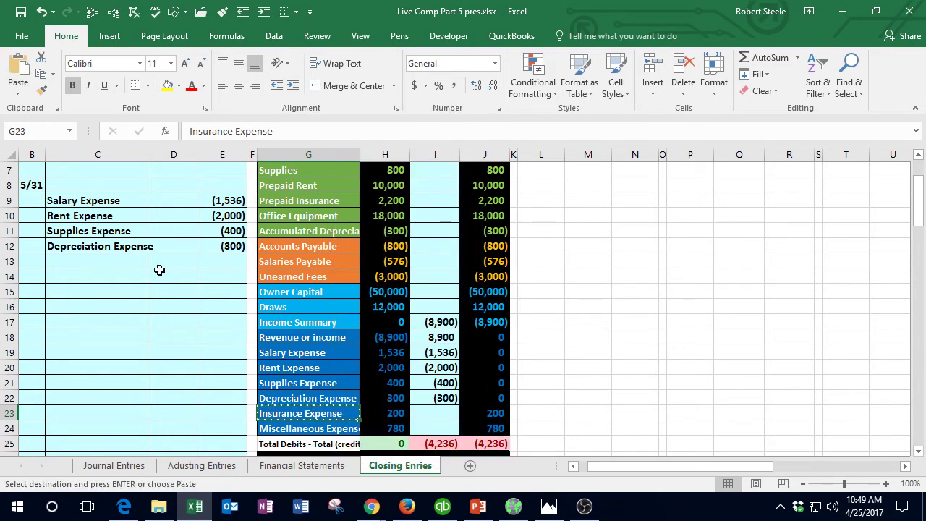
pyautogui.click(90, 262)
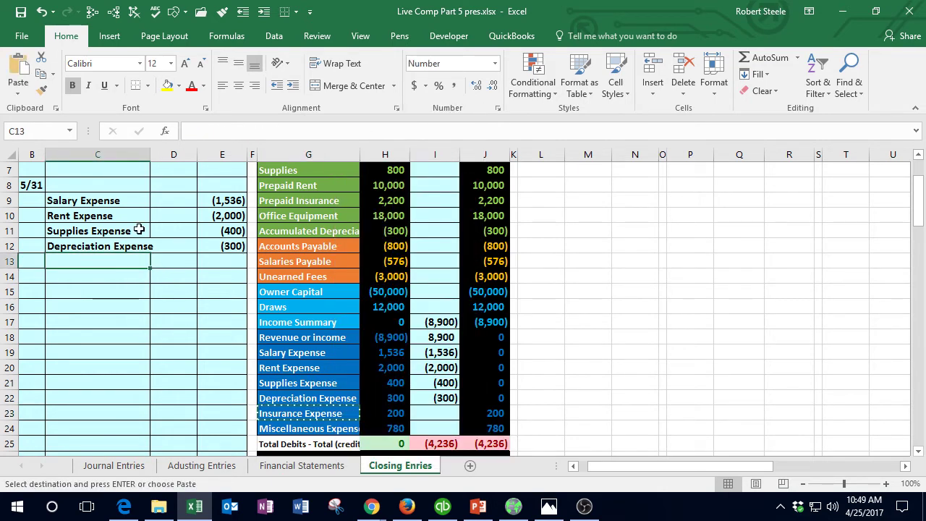
pyautogui.rightClick(88, 263)
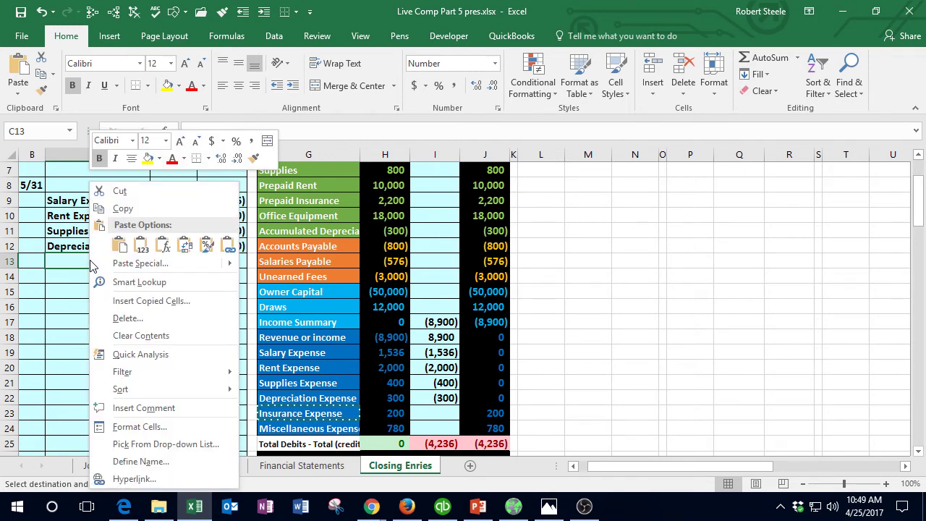
pyautogui.click(138, 246)
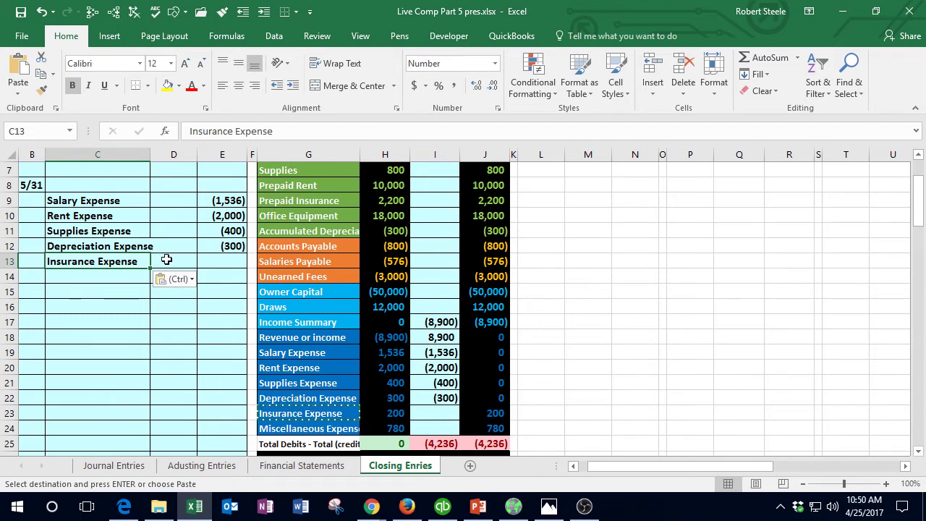
# Enter a credit of -200 for Insurance Expense in journal cell E13
pyautogui.click(221, 267)
pyautogui.write('-200')
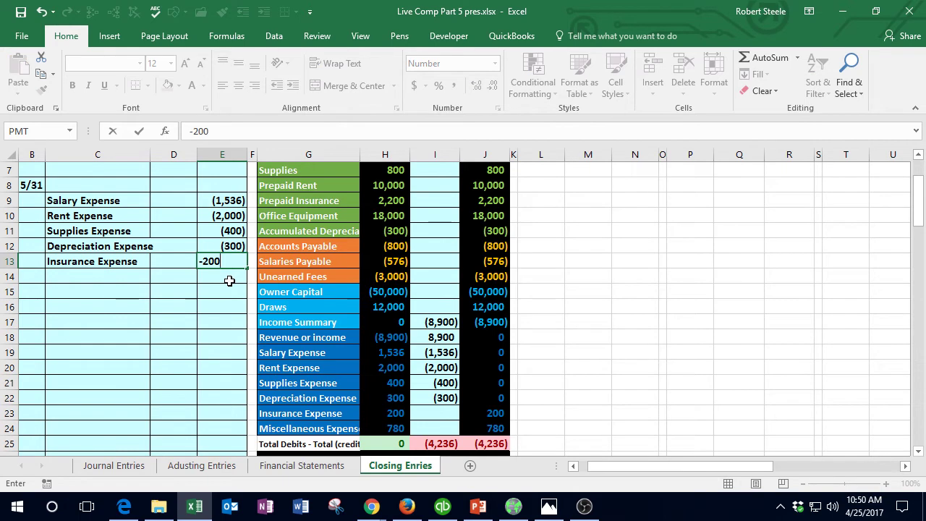
pyautogui.press('Return')
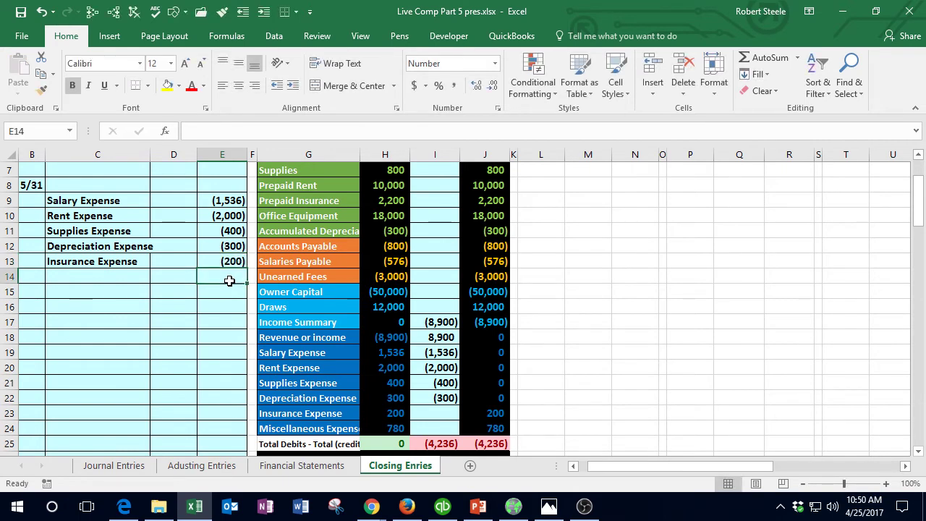
# Post the Insurance Expense adjustment in cell I23 by linking it to the journal credit with =E13
pyautogui.click(431, 416)
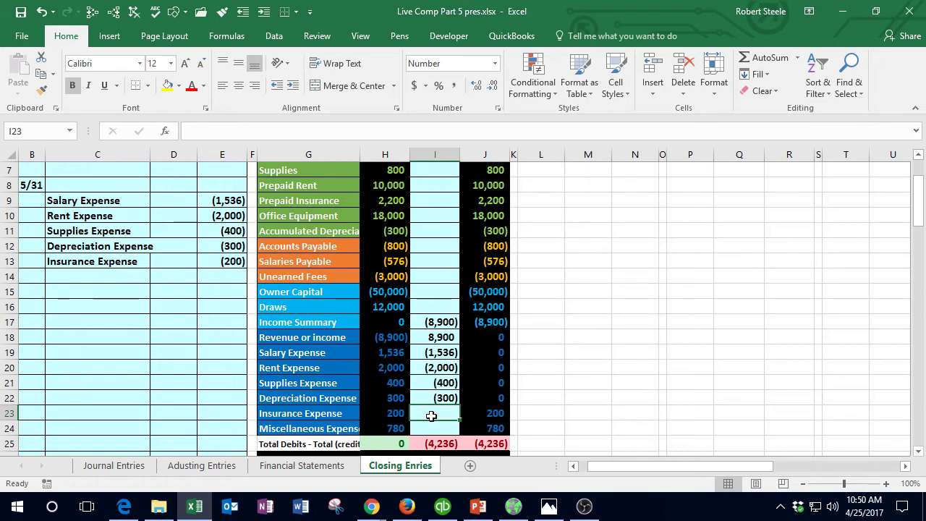
pyautogui.write('=')
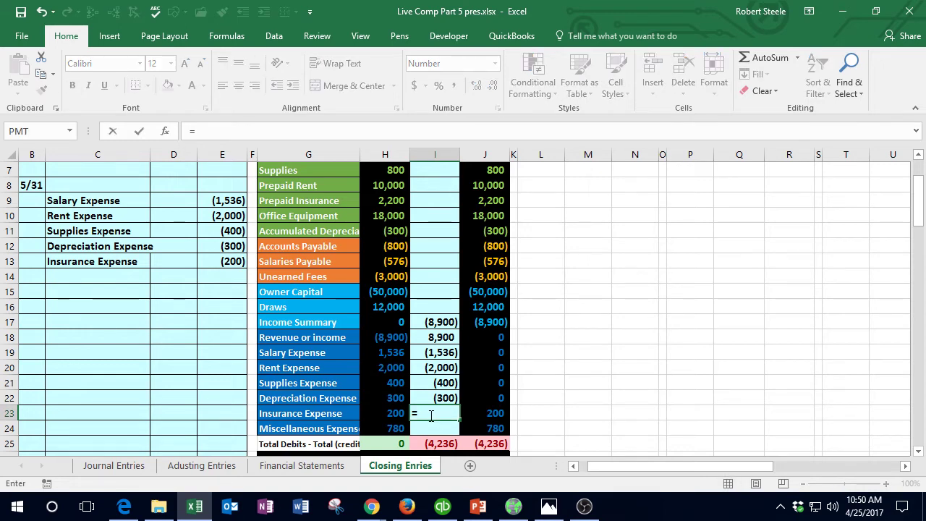
pyautogui.click(229, 261)
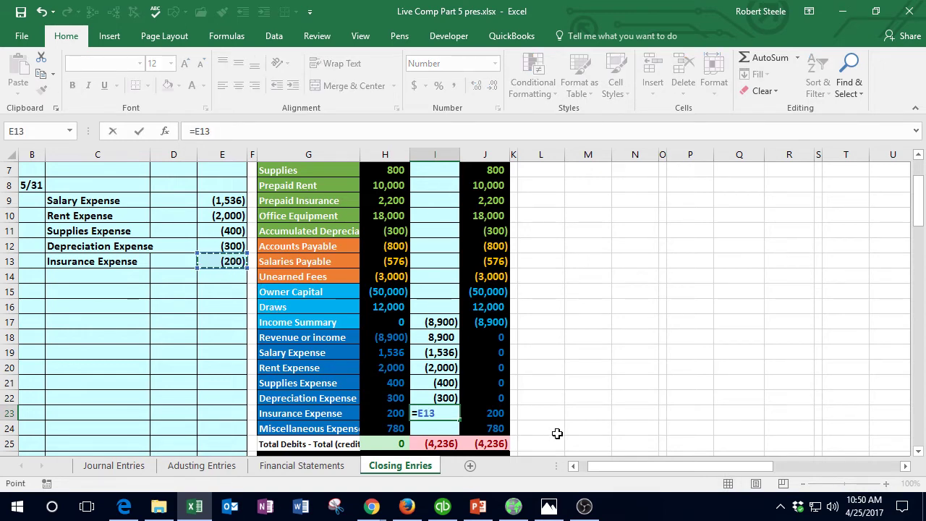
pyautogui.press('Return')
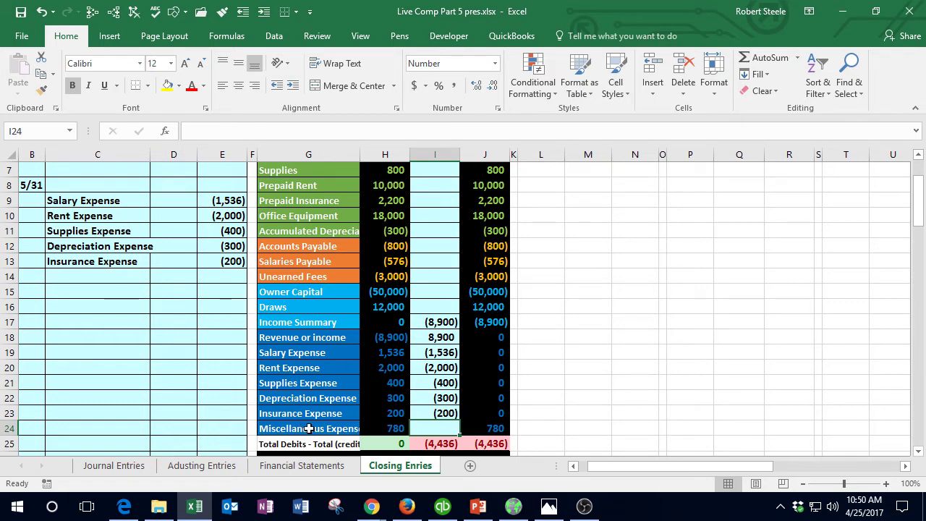
# Copy the Miscellaneous Expense account name from the trial balance into journal cell C14 as values only
pyautogui.click(384, 429)
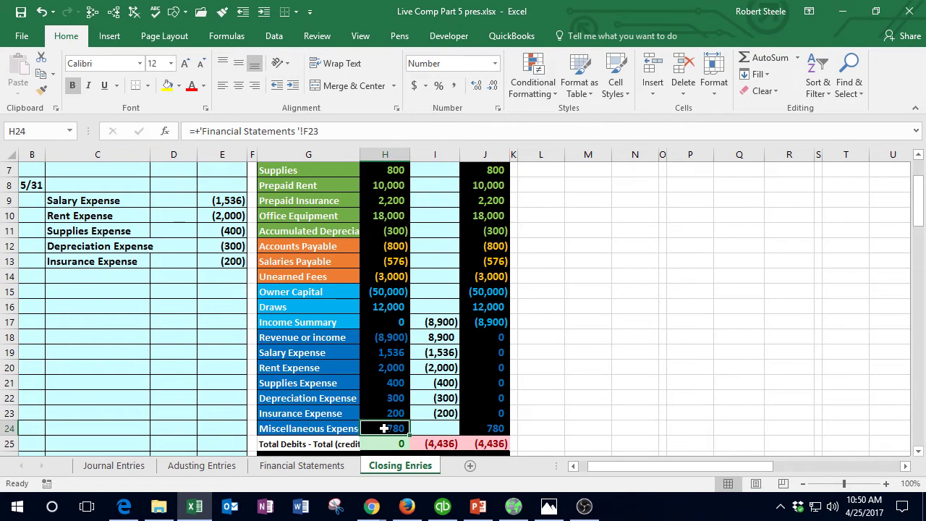
pyautogui.click(333, 429)
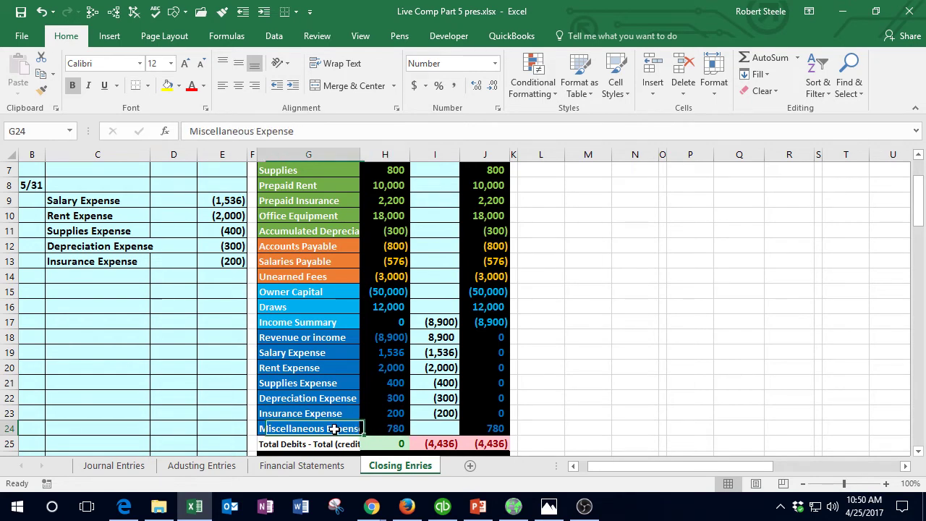
pyautogui.rightClick(333, 428)
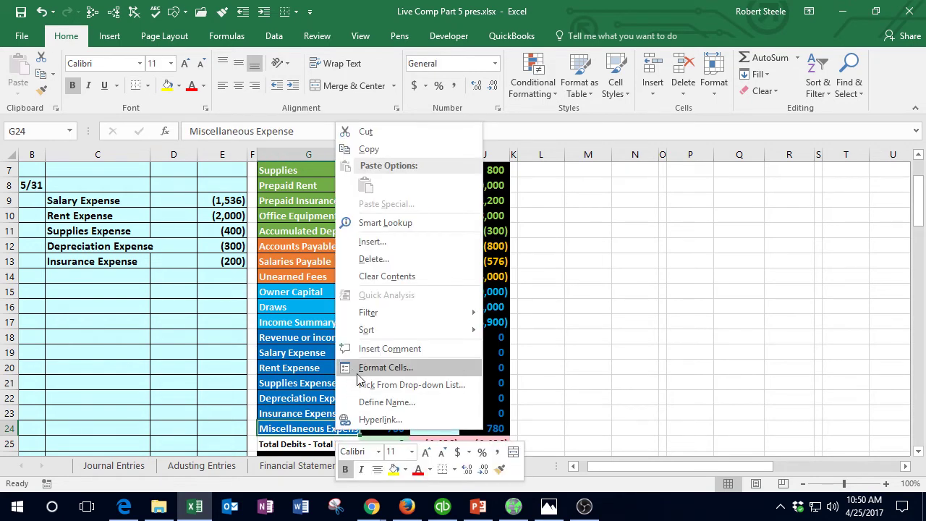
pyautogui.click(367, 149)
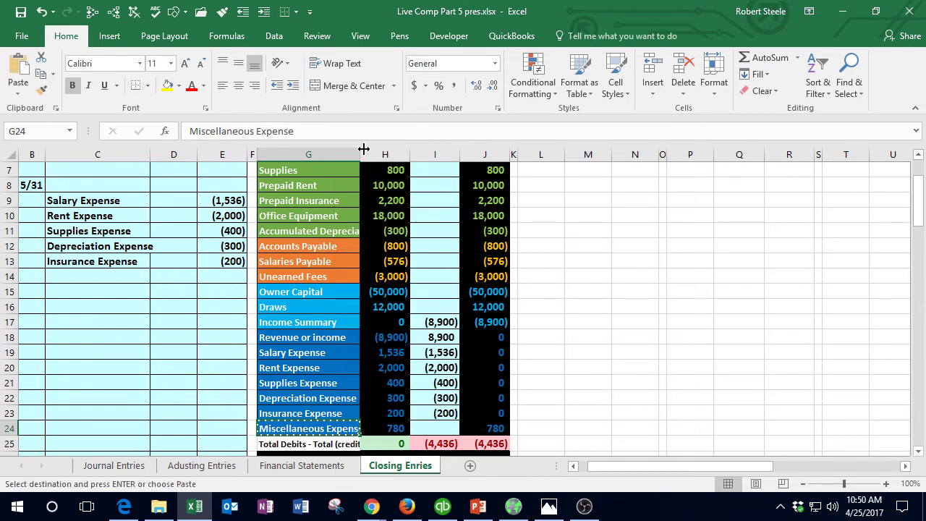
pyautogui.click(83, 276)
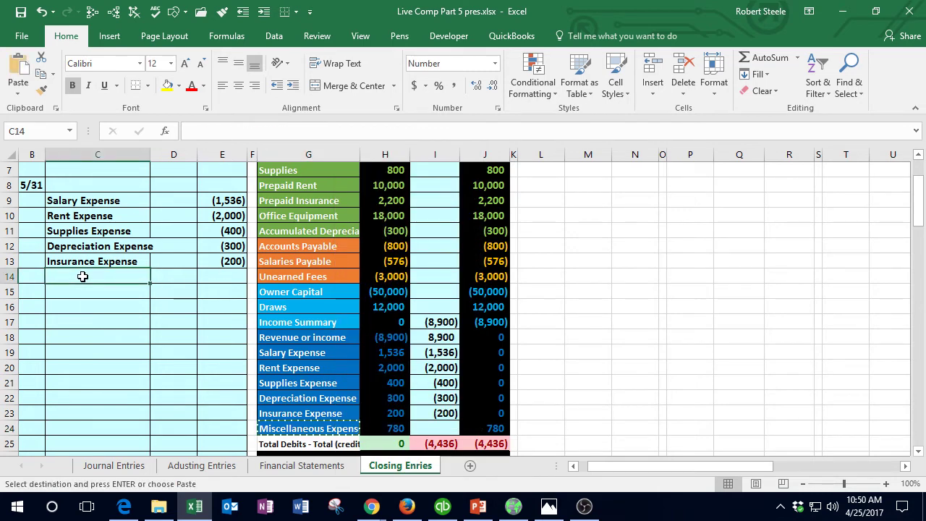
pyautogui.rightClick(83, 276)
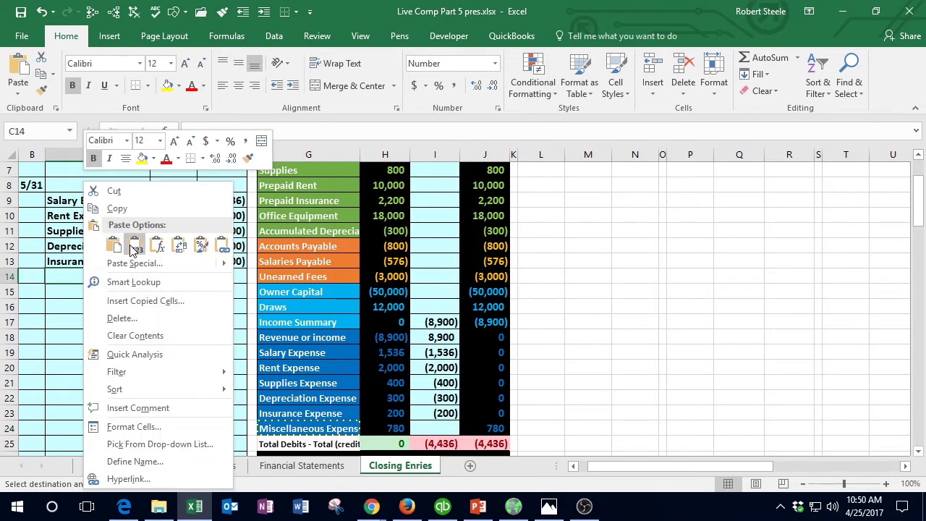
pyautogui.click(132, 245)
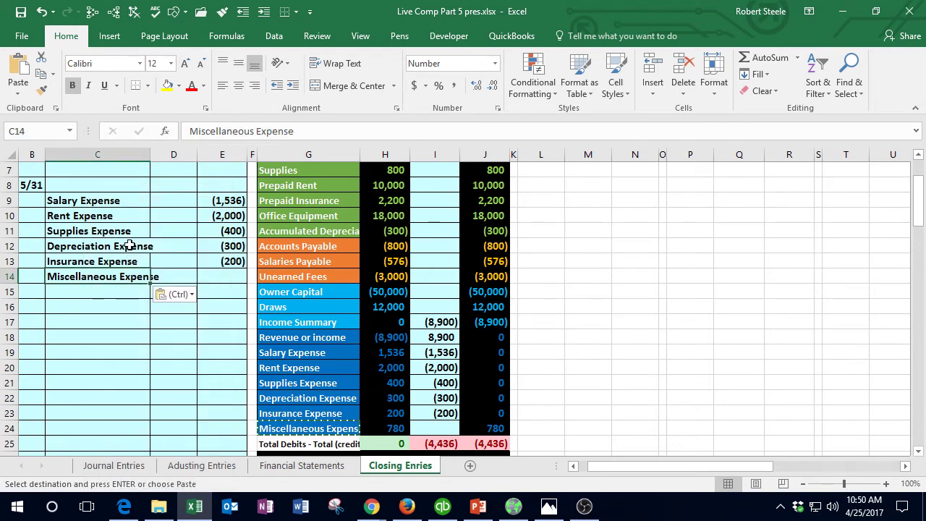
# Enter a credit of -780 for Miscellaneous Expense in journal cell E14
pyautogui.click(230, 276)
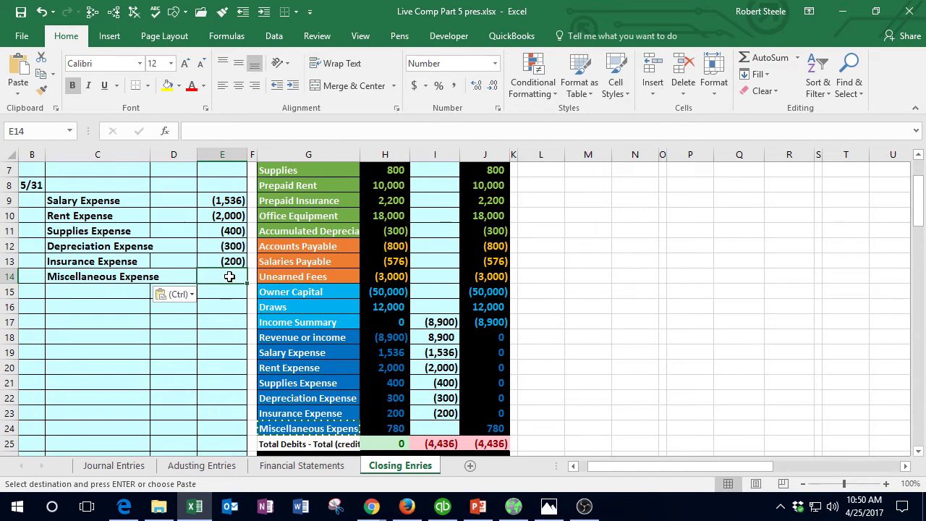
pyautogui.write('-780')
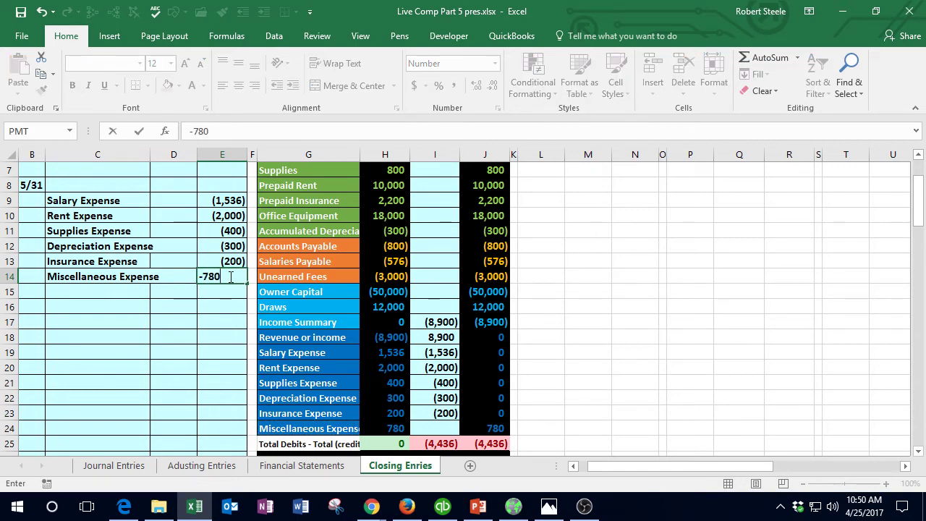
pyautogui.press('Return')
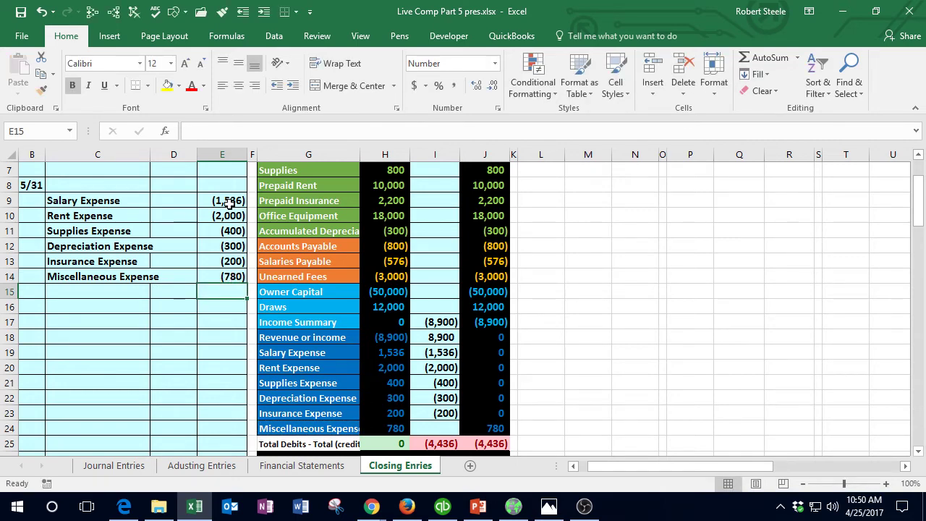
# Post the Miscellaneous Expense adjustment in cell I24 by linking it to the journal credit with =E14
pyautogui.click(443, 430)
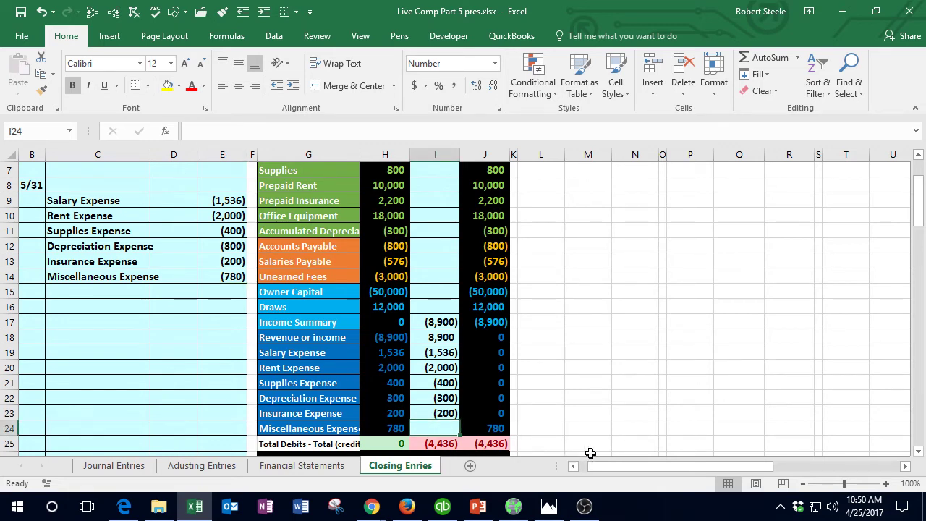
pyautogui.write('=')
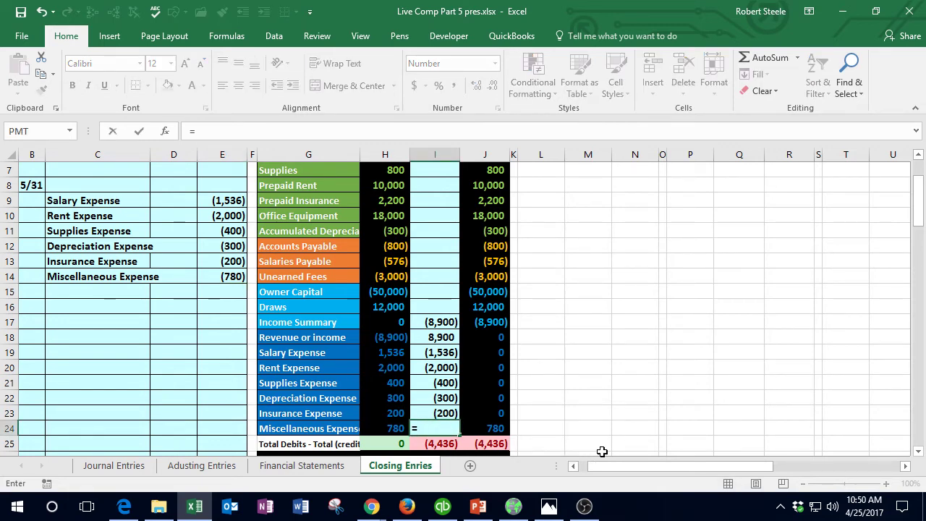
pyautogui.click(218, 274)
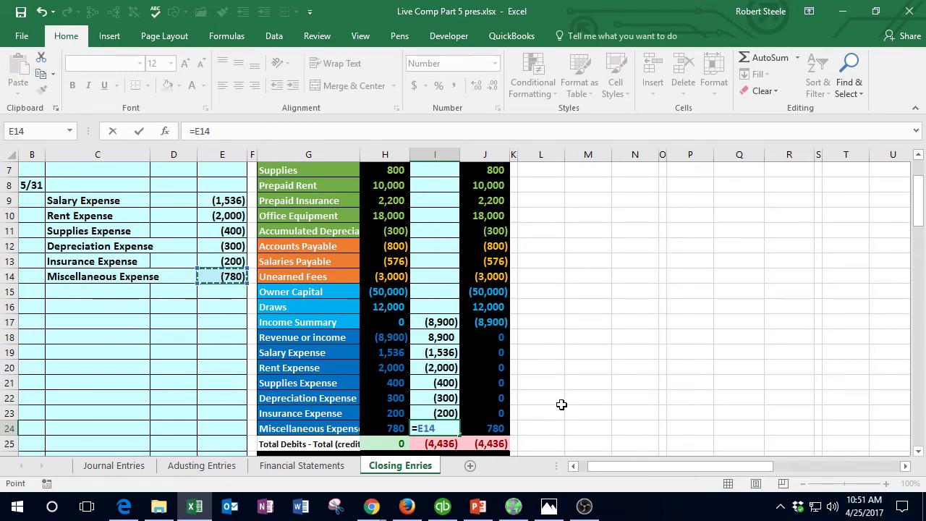
pyautogui.press('Return')
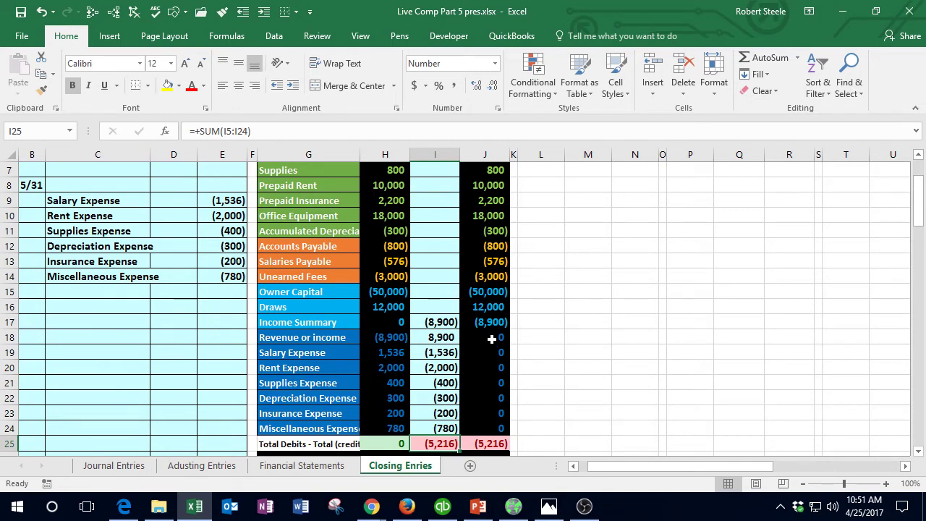
# Total the expense credits in the 5/31 entry's debit cell D8 with =SUM(D9:E14), checking the sum against E9:E14
pyautogui.moveTo(494, 335); pyautogui.dragTo(491, 428)
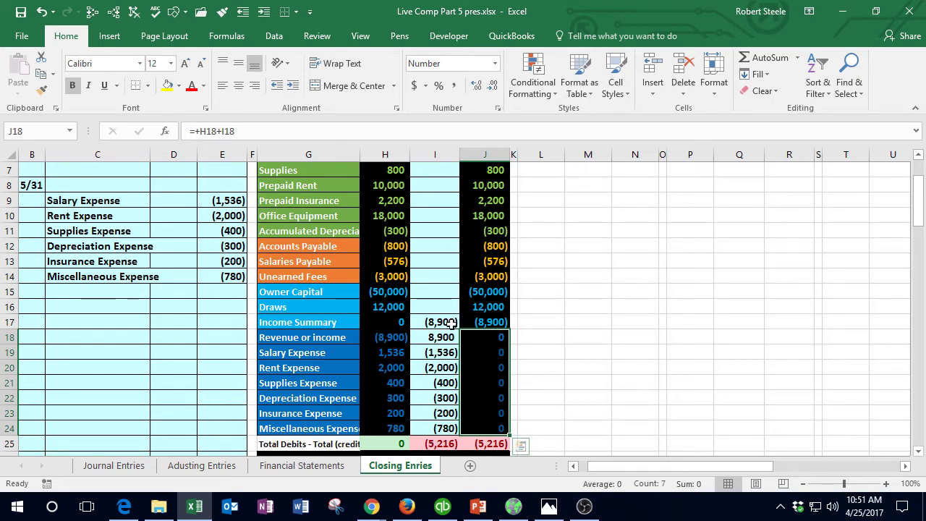
pyautogui.moveTo(225, 200); pyautogui.dragTo(223, 280)
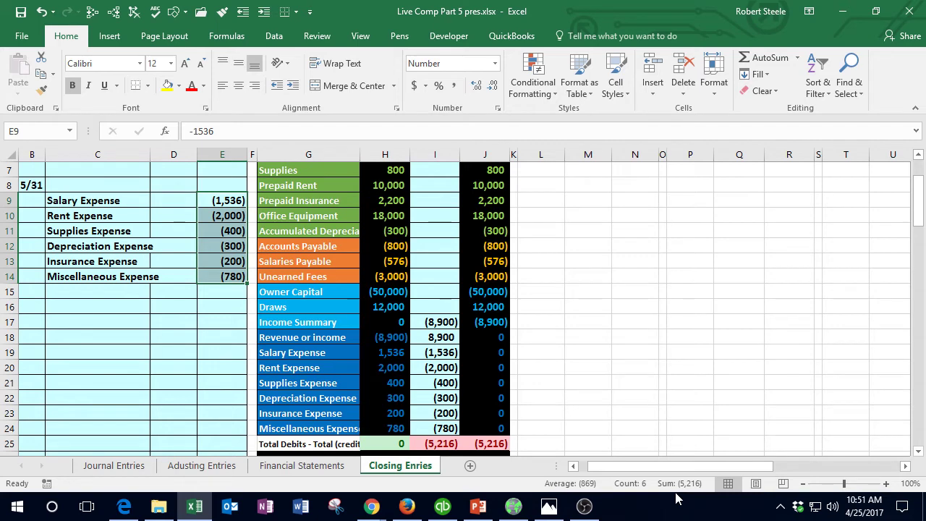
pyautogui.click(185, 186)
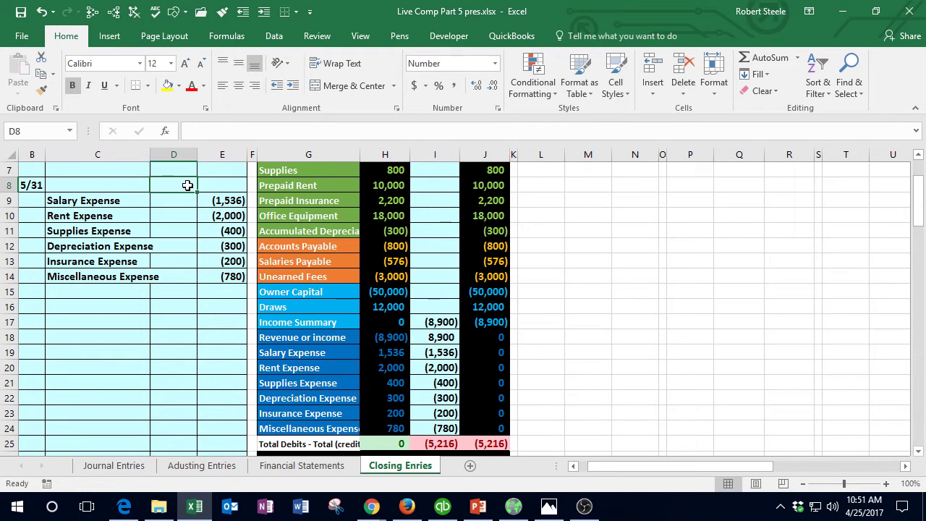
pyautogui.write('=sum(')
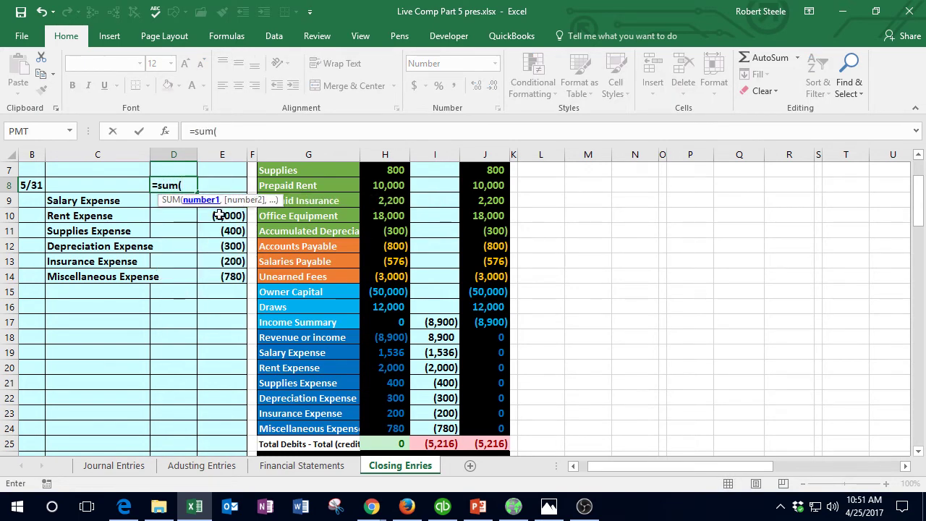
pyautogui.moveTo(183, 276); pyautogui.dragTo(268, 193)
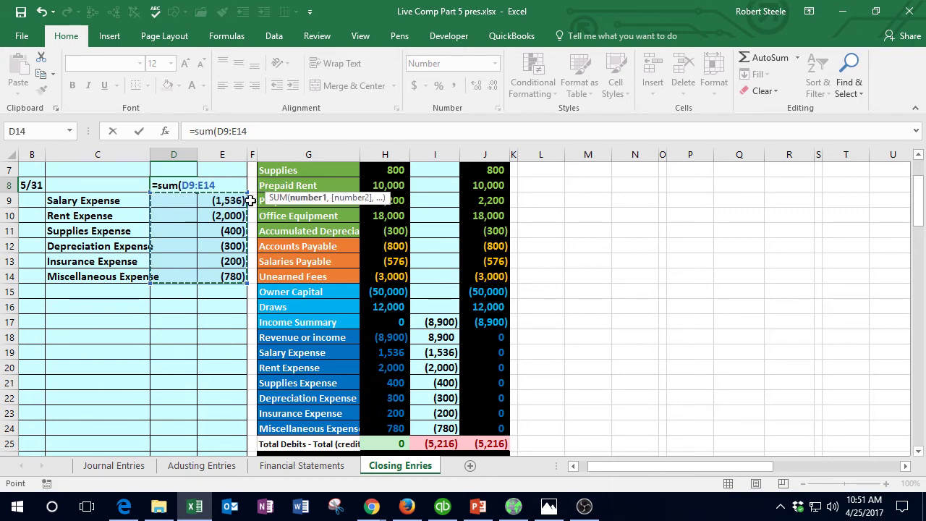
pyautogui.press('Return')
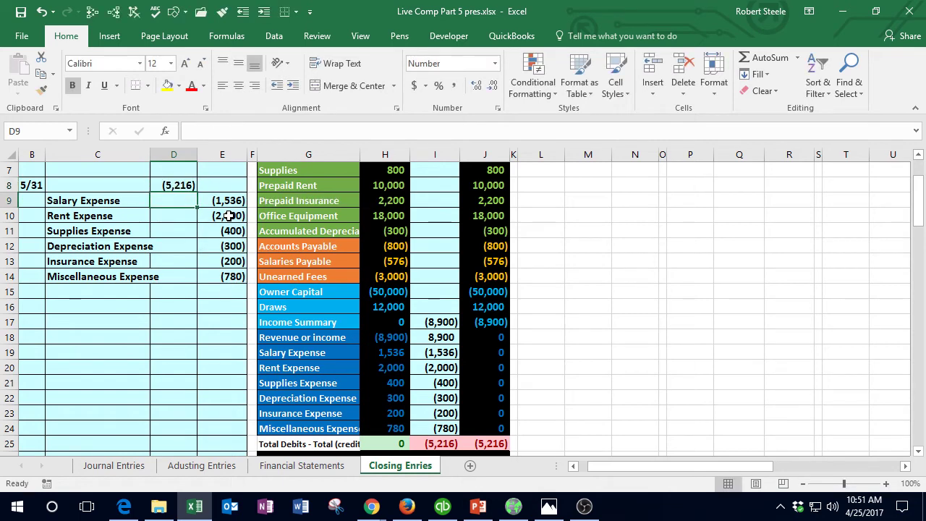
pyautogui.moveTo(230, 201); pyautogui.dragTo(229, 276)
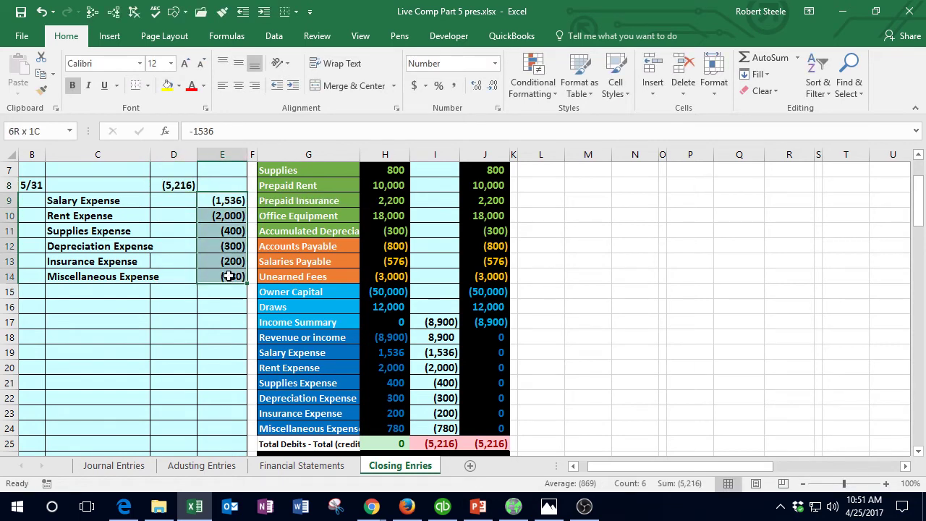
pyautogui.click(166, 185)
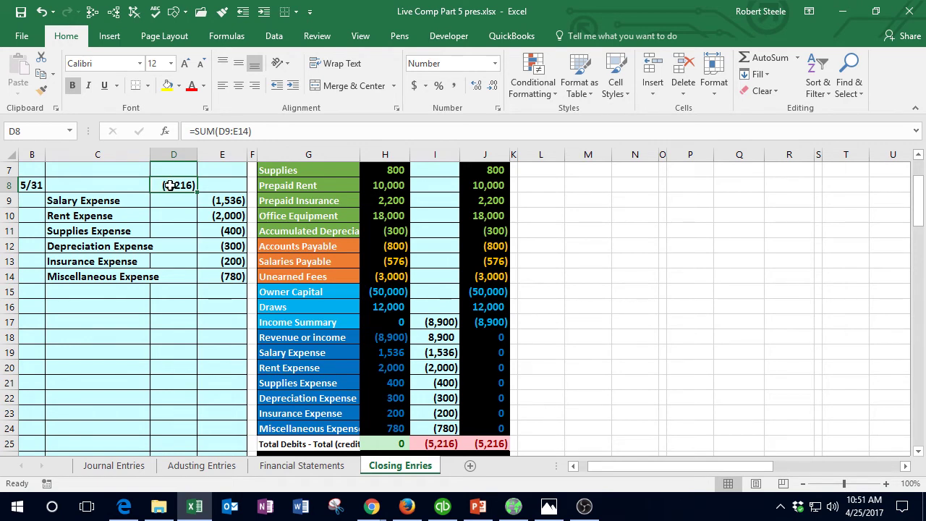
# Negate the expense total in journal debit cell D8 by changing its formula to =-SUM(D9:E14)
pyautogui.doubleClick(170, 185)
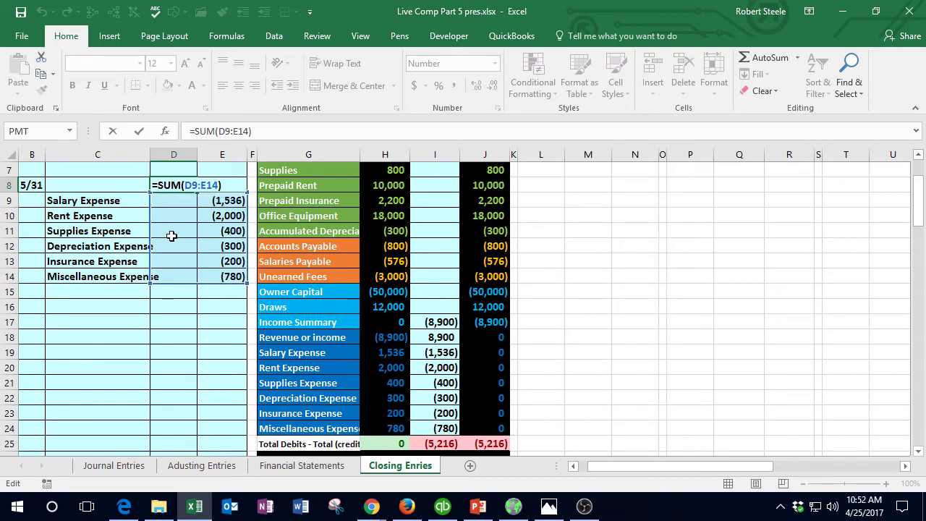
pyautogui.write('-')
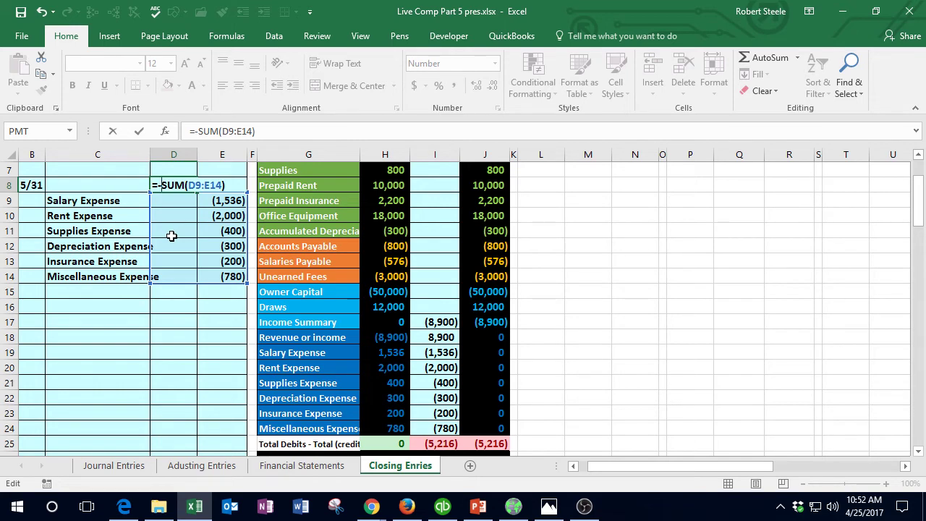
pyautogui.press('Return')
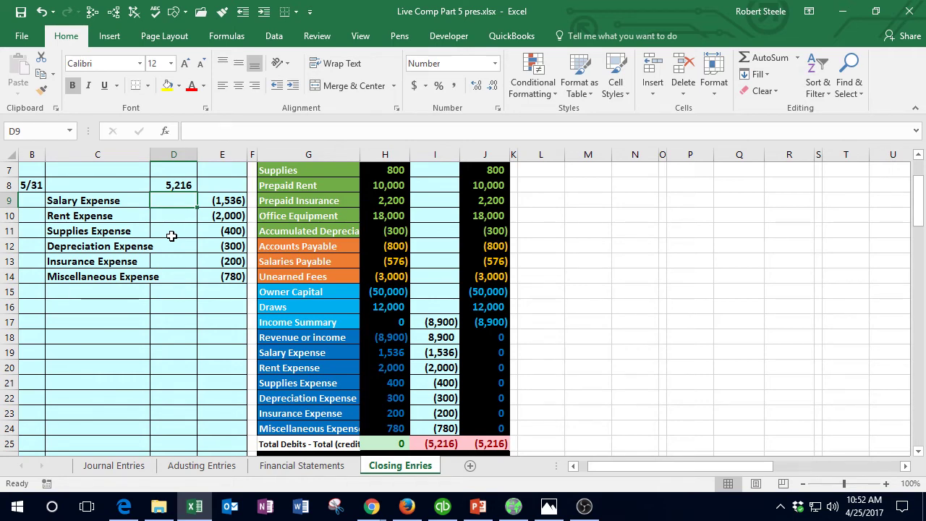
# Clear debit cell D8 and re-enter the negated expense total from scratch as -SUM(D9:E14)
pyautogui.press('Up')
pyautogui.press('Delete')
pyautogui.press('Down')
pyautogui.press('Up')
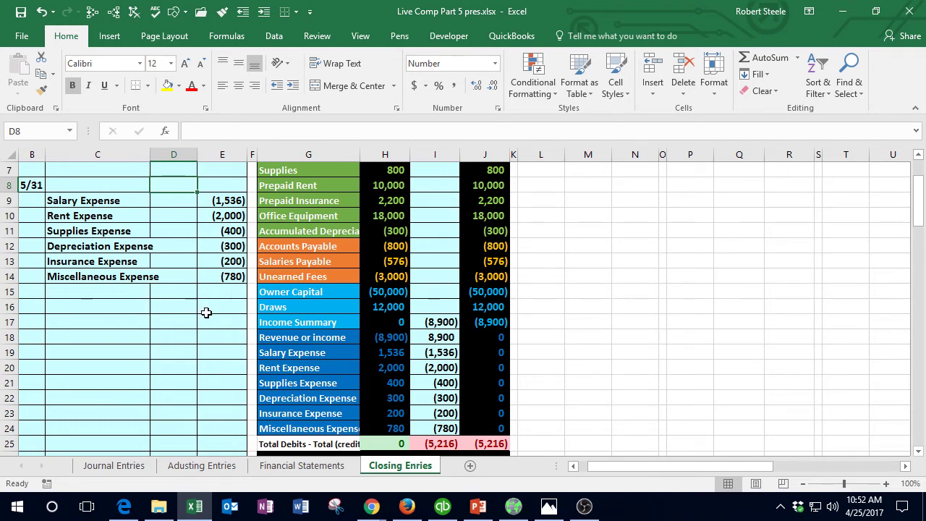
pyautogui.write('-sum')
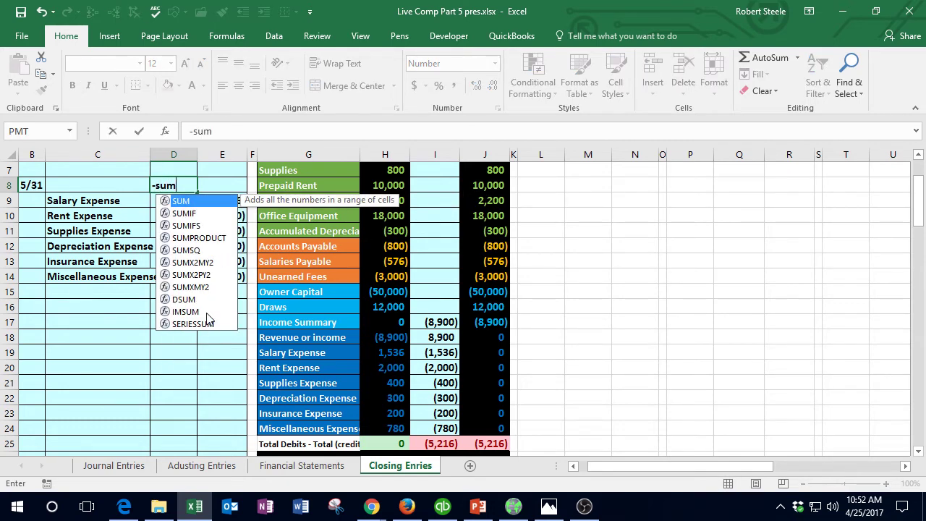
pyautogui.write('(')
pyautogui.press('Down')
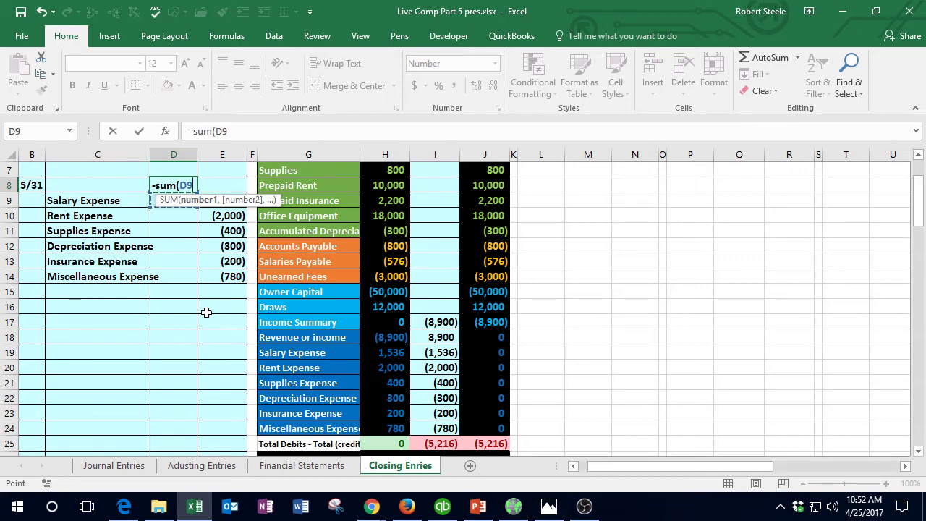
pyautogui.hotkey('shift', 'Right')
pyautogui.hotkey('shift', 'Down')
pyautogui.hotkey('shift', 'Down')
pyautogui.hotkey('shift', 'Down')
pyautogui.hotkey('shift', 'Down')
pyautogui.hotkey('shift', 'Down')
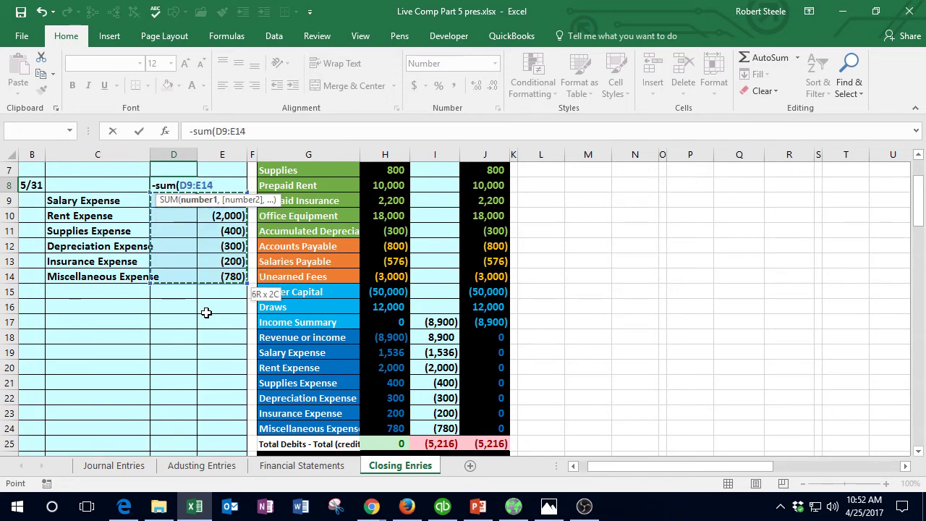
pyautogui.press('Return')
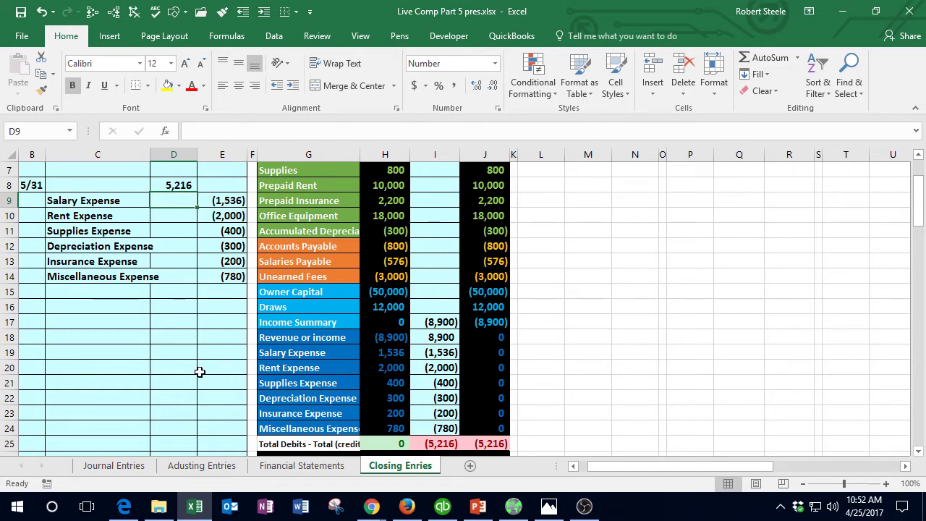
# Post the expense closing debit to Income Summary by extending the adjustment formula in I17 to =E6+D8
pyautogui.click(445, 321)
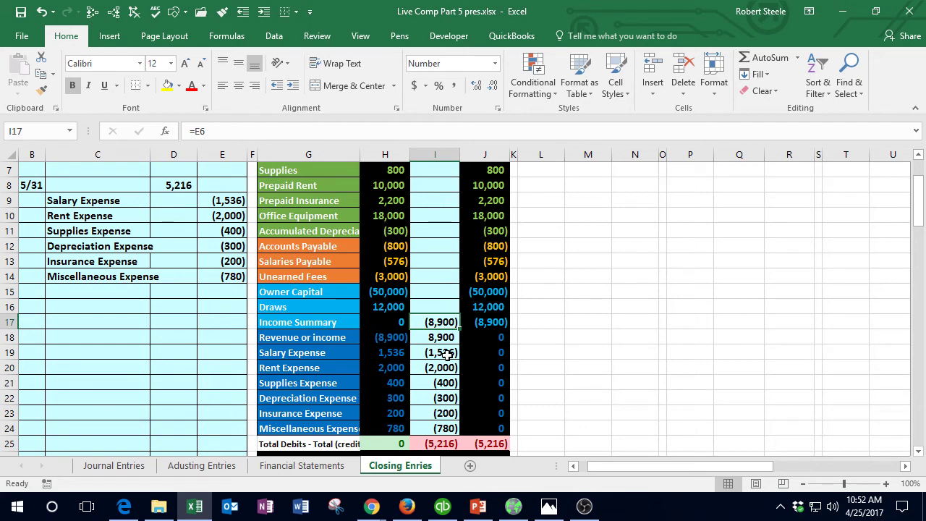
pyautogui.doubleClick(440, 323)
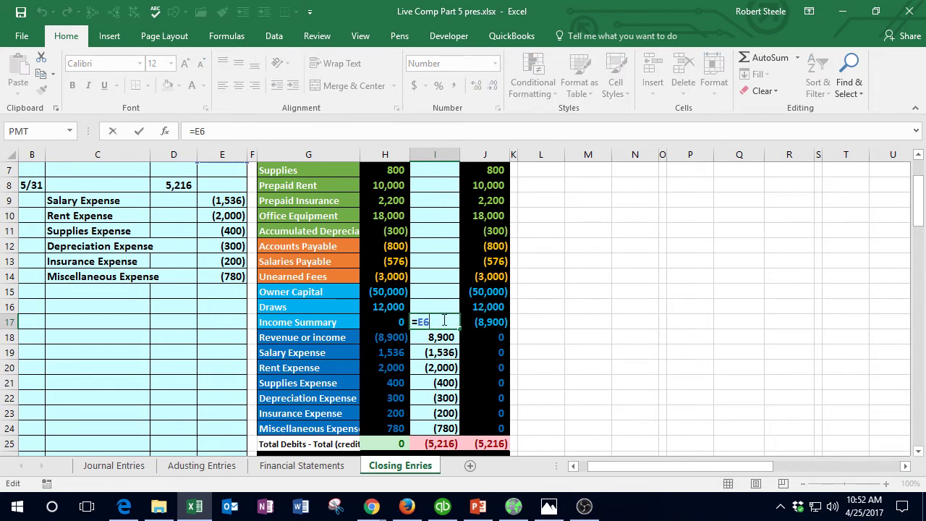
pyautogui.write('+')
pyautogui.click(181, 191)
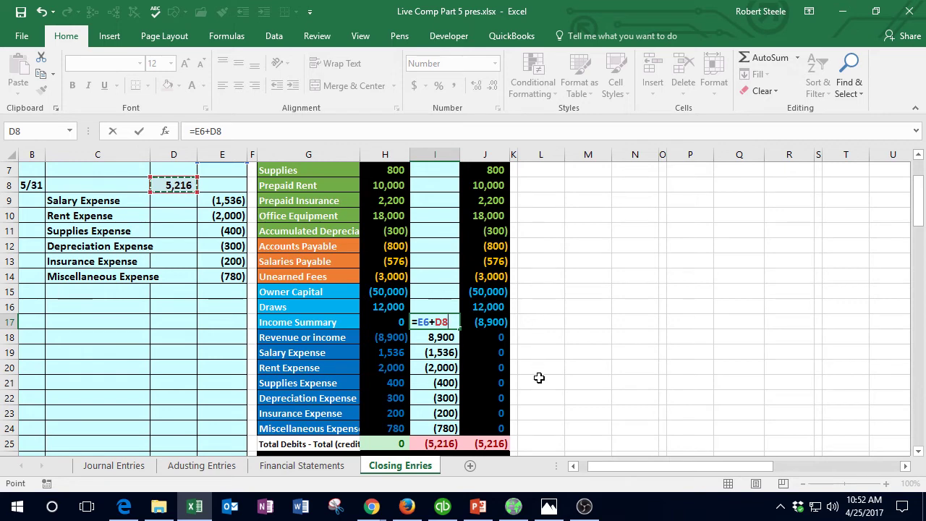
pyautogui.press('Return')
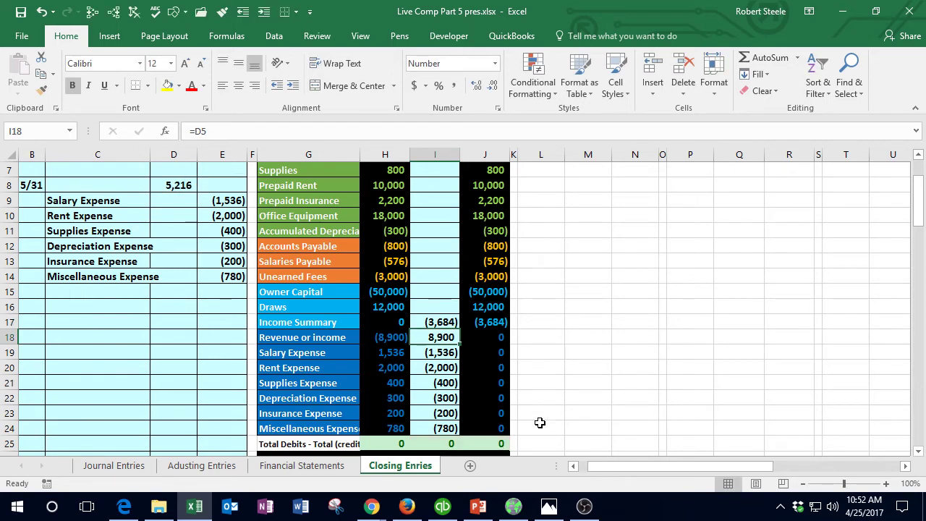
# Copy the Income Summary account name from the trial balance into journal cell C8 as values only
pyautogui.click(327, 328)
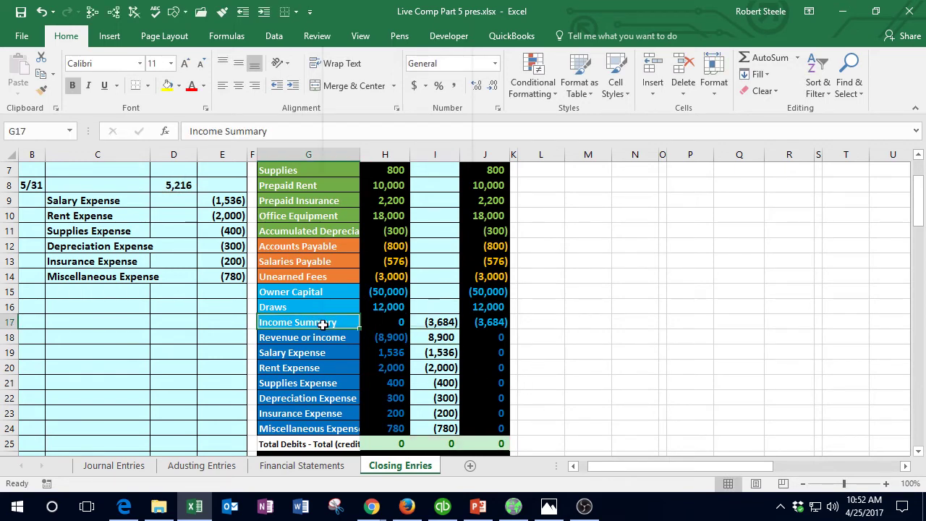
pyautogui.rightClick(326, 328)
pyautogui.click(351, 47)
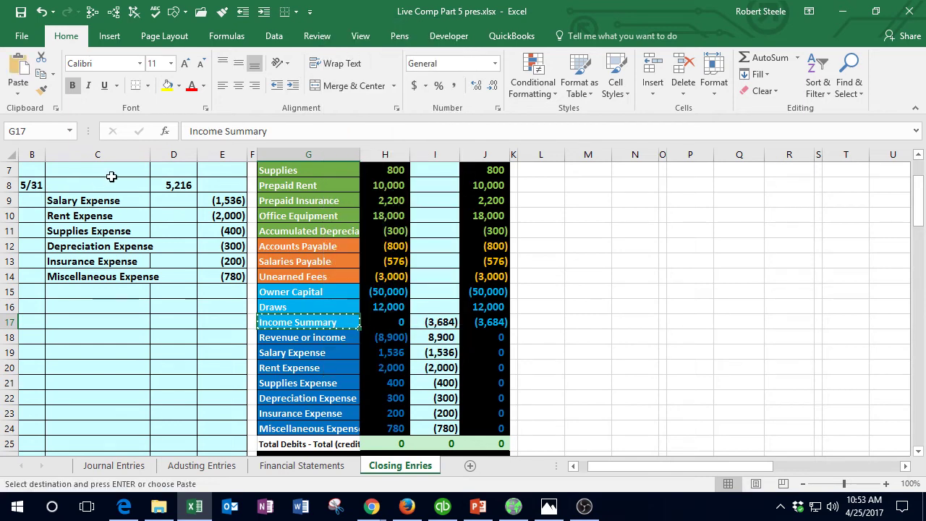
pyautogui.click(90, 185)
pyautogui.rightClick(90, 185)
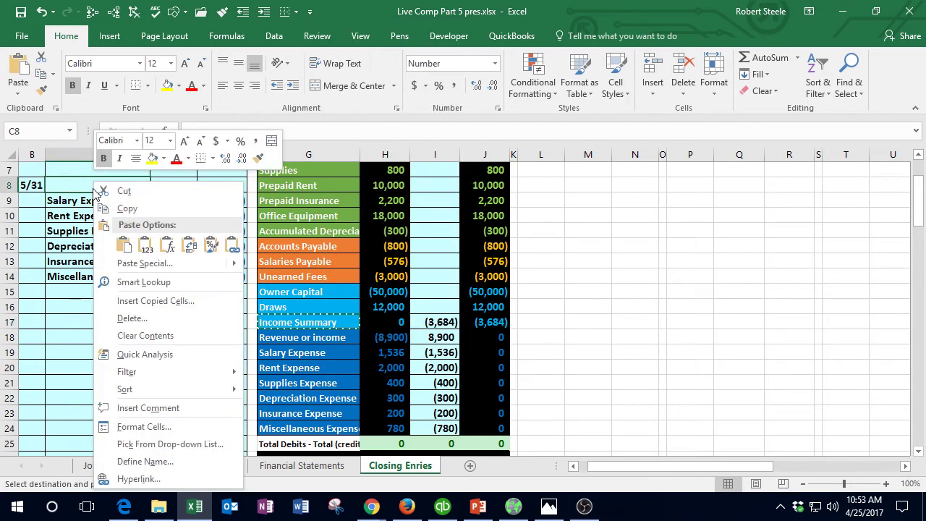
pyautogui.click(144, 245)
# Indent the credited account names in the journal: Income Summary in C6 and the six expense accounts in C9:C14
pyautogui.scroll(1, 116, 348)
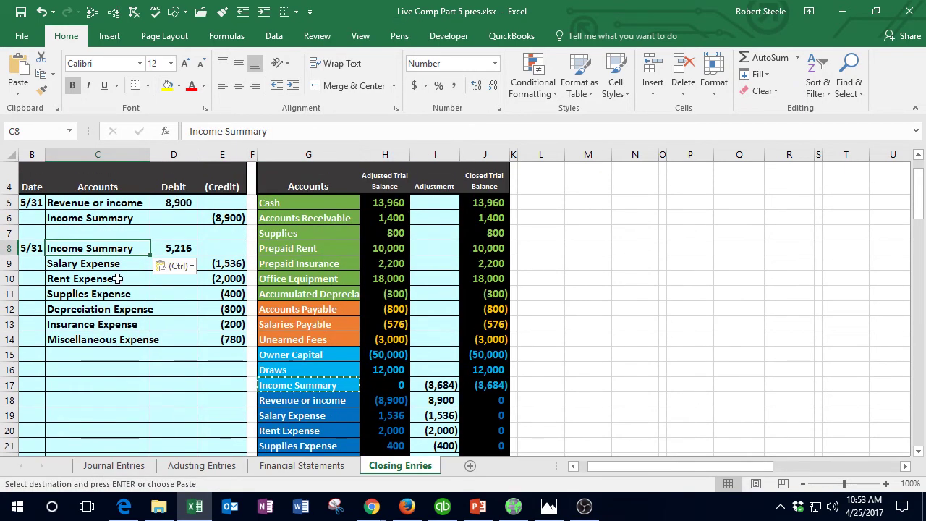
pyautogui.click(97, 218)
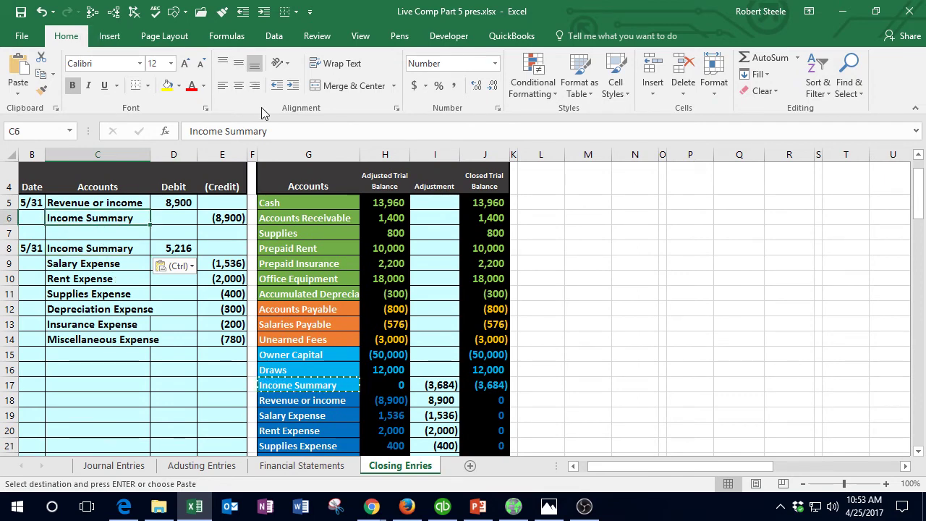
pyautogui.click(293, 85)
pyautogui.moveTo(109, 263); pyautogui.dragTo(145, 340)
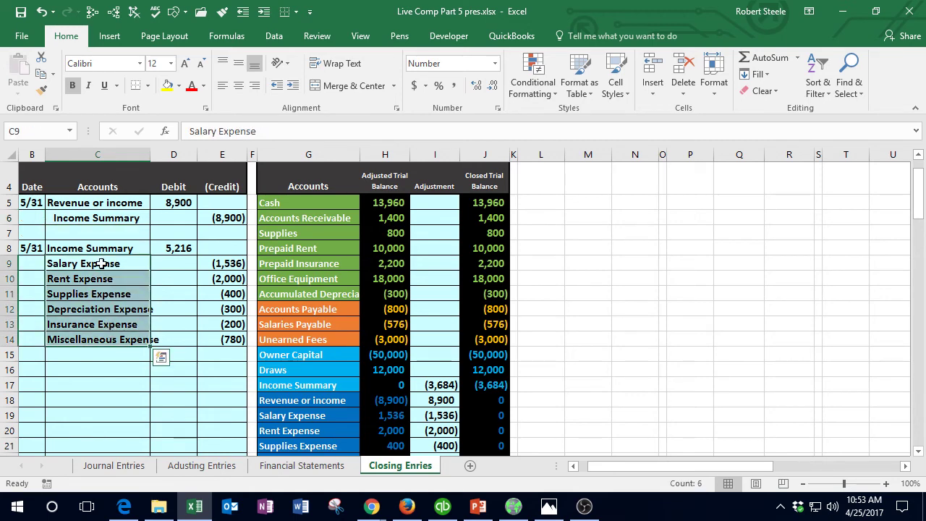
pyautogui.click(293, 86)
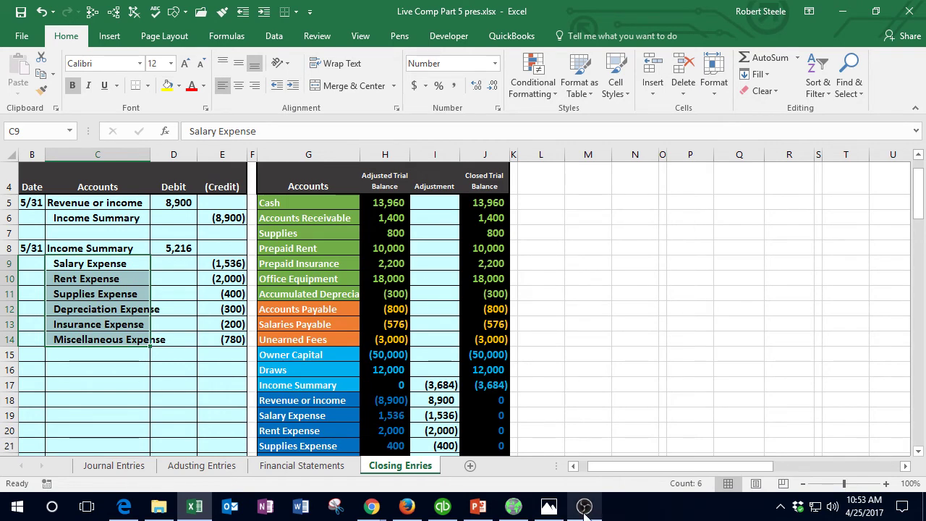
pyautogui.click(550, 509)
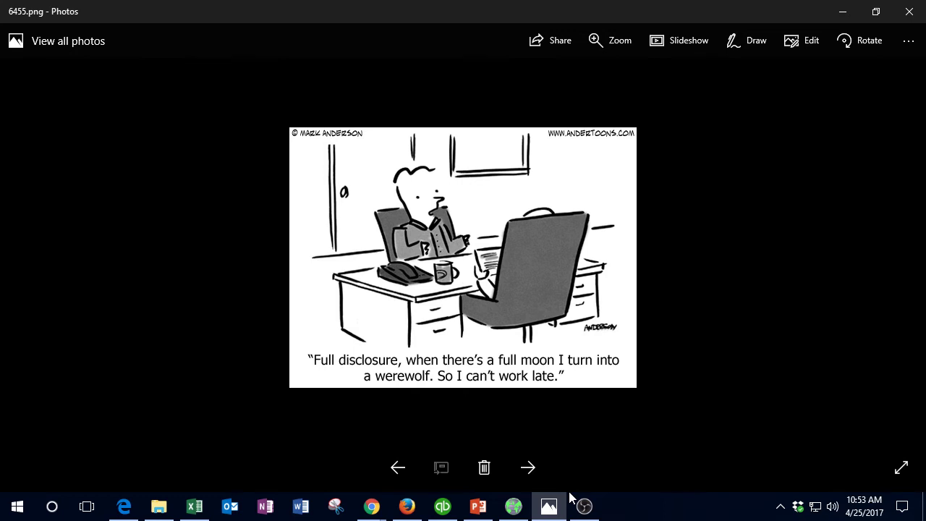
pyautogui.click(528, 465)
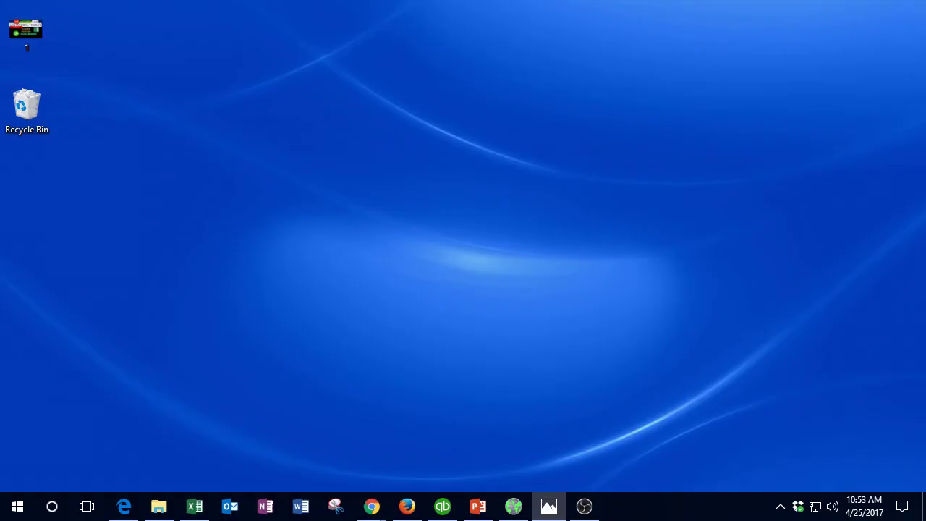
pyautogui.hotkey('alt', 'Tab')
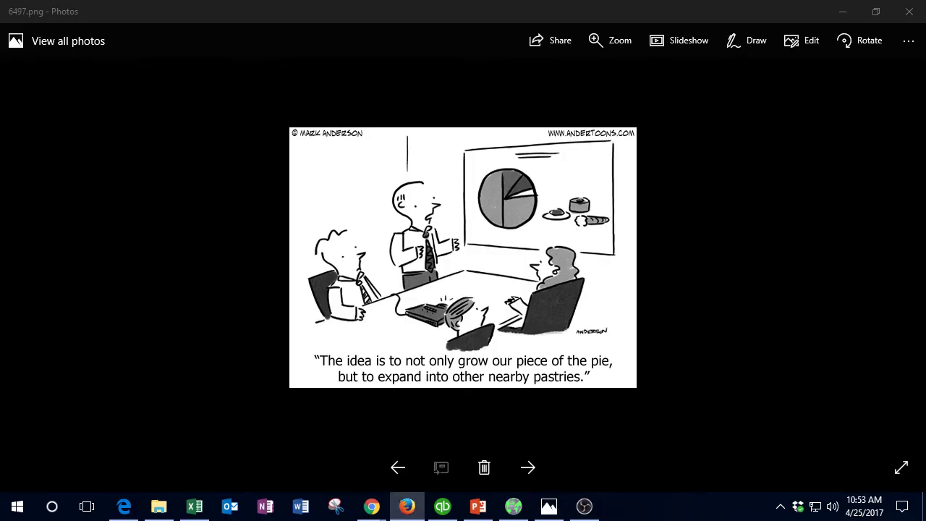
pyautogui.hotkey('alt', 'Tab')
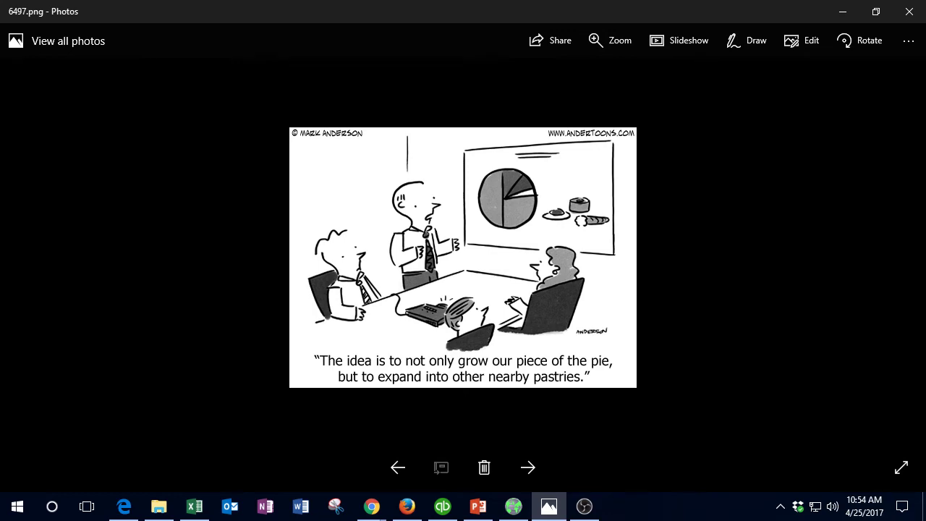
pyautogui.click(843, 18)
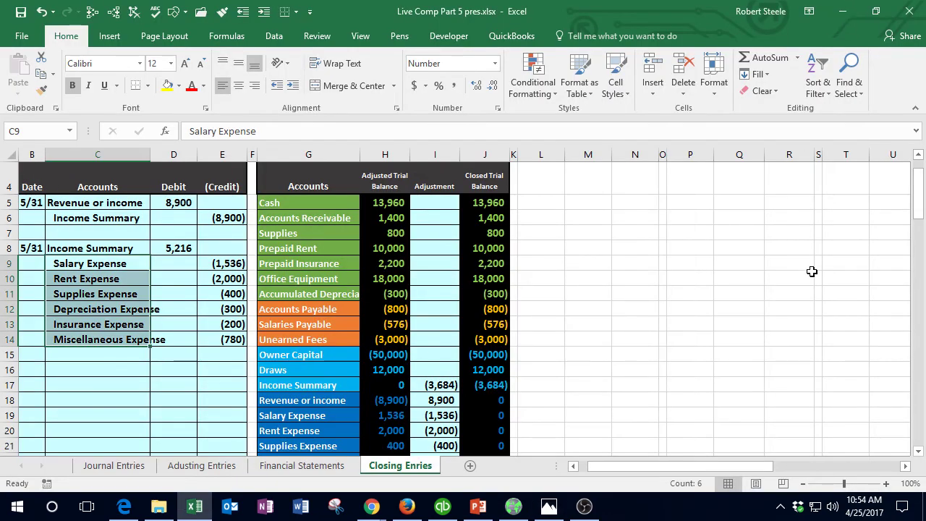
# Review the closed revenue and expense balances in J18:J24, comparing Income Summary in J17 with the adjusted net income in H26
pyautogui.click(605, 355)
pyautogui.scroll(-2, 605, 355)
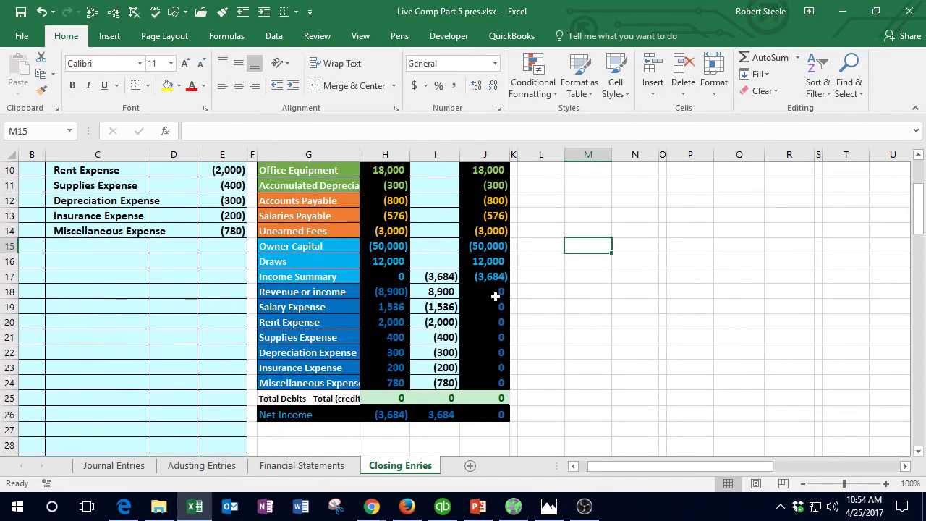
pyautogui.moveTo(495, 289); pyautogui.dragTo(496, 383)
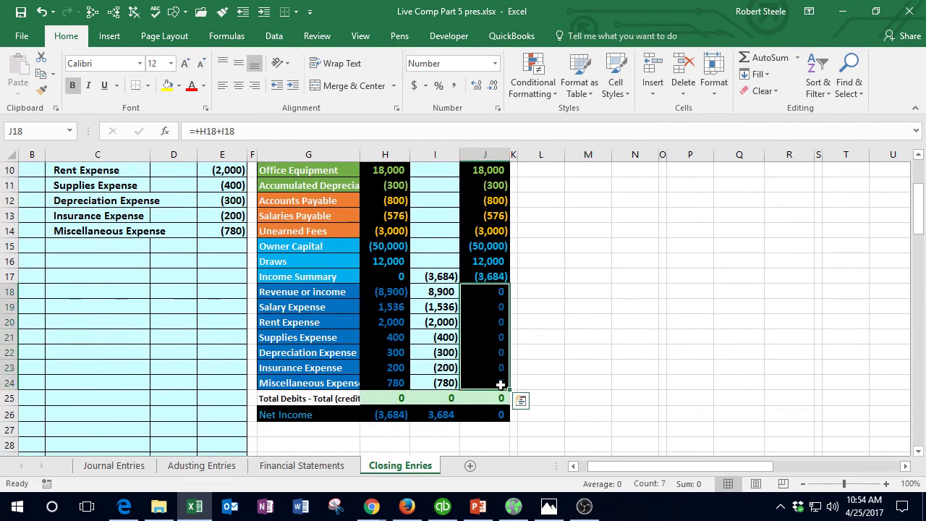
pyautogui.click(494, 274)
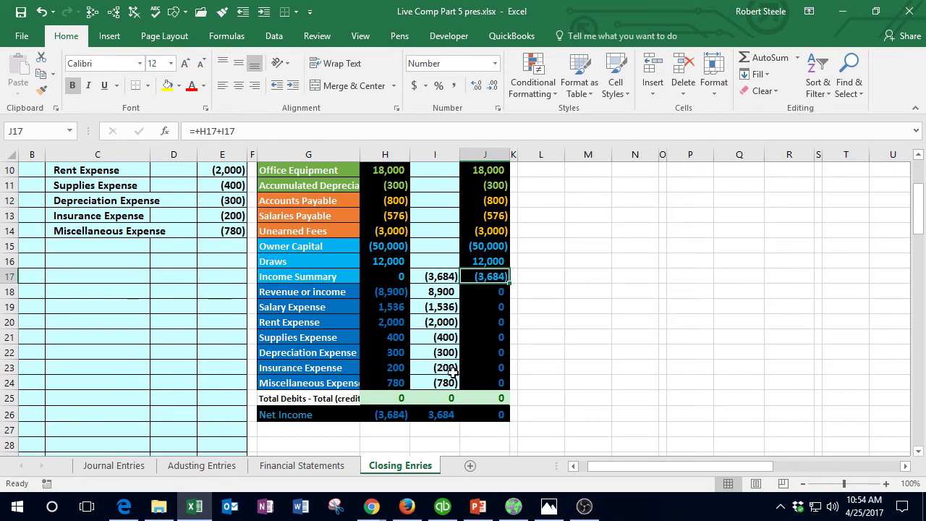
pyautogui.click(387, 414)
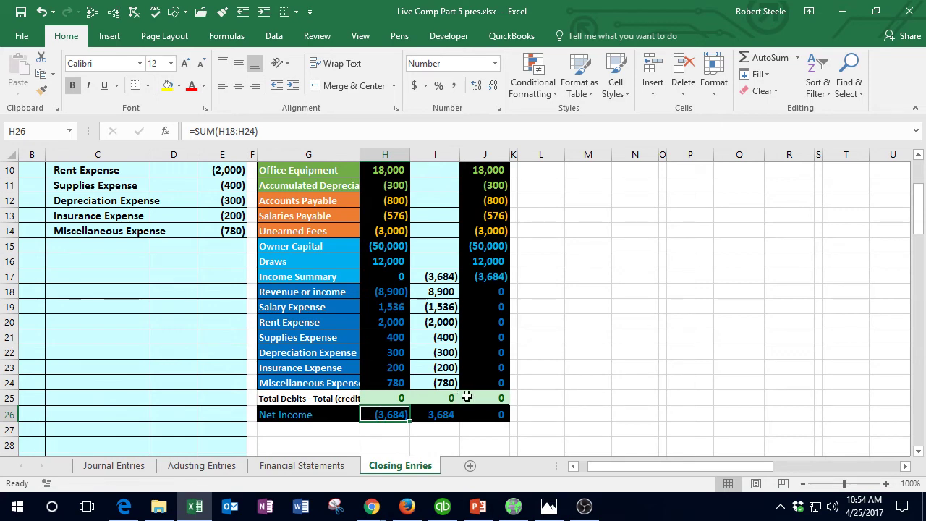
pyautogui.click(498, 296)
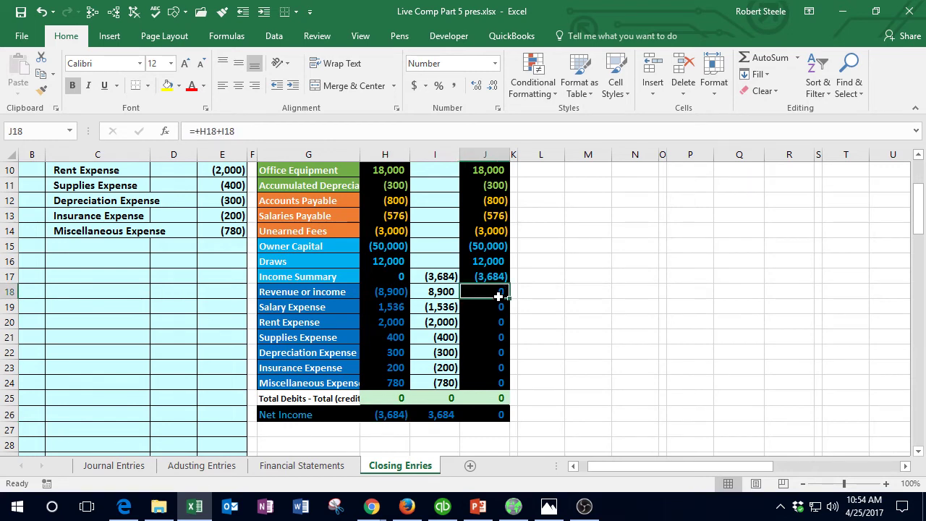
pyautogui.moveTo(499, 296); pyautogui.dragTo(490, 379)
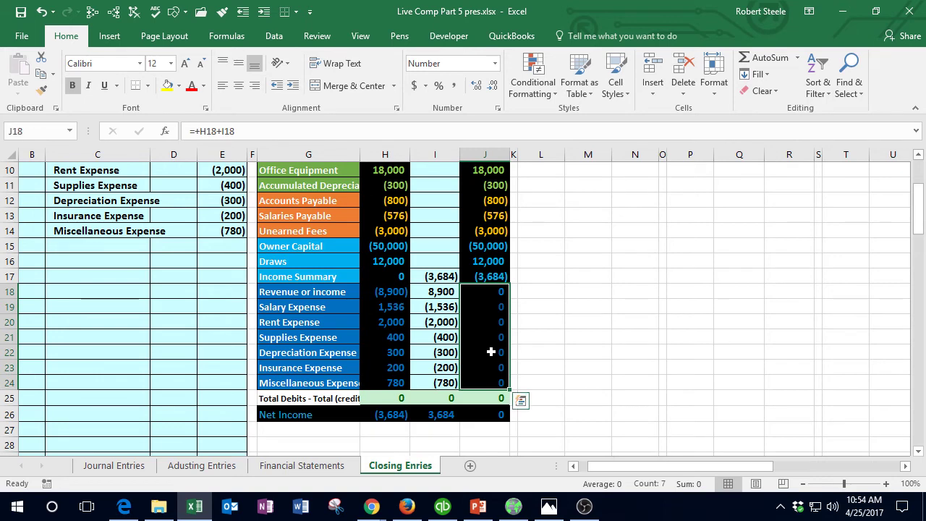
pyautogui.click(480, 276)
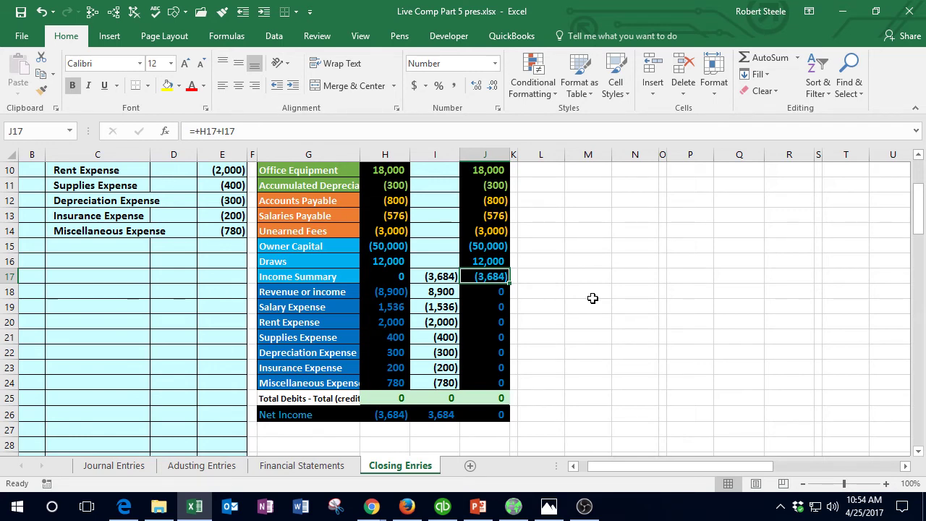
# Start the next closing entry with the date 5/31 in journal cell B16, and check Income Summary's closed balance in J17
pyautogui.scroll(1, 138, 333)
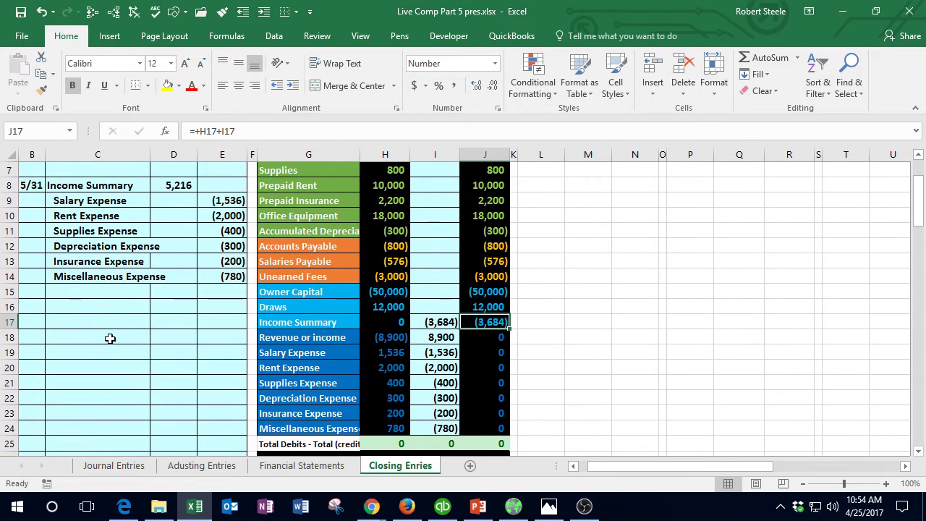
pyautogui.click(37, 306)
pyautogui.write('5/31')
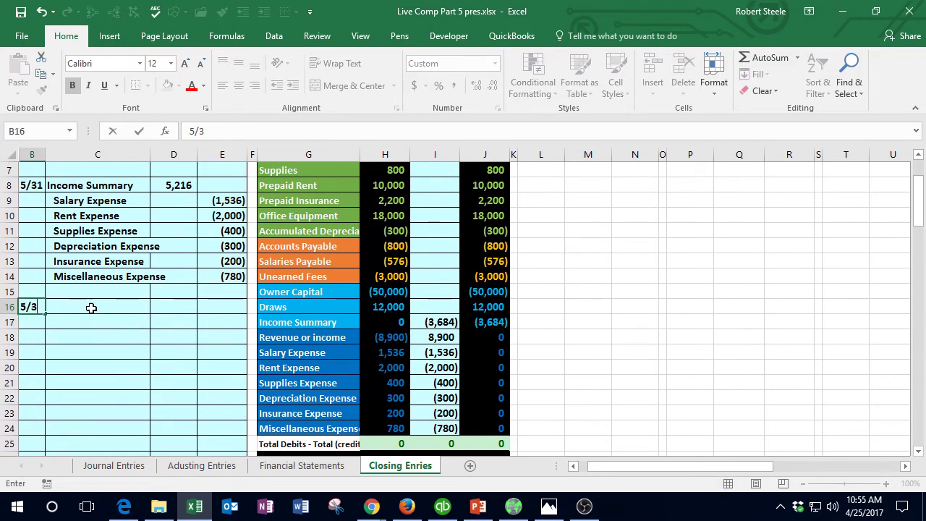
pyautogui.press('Return')
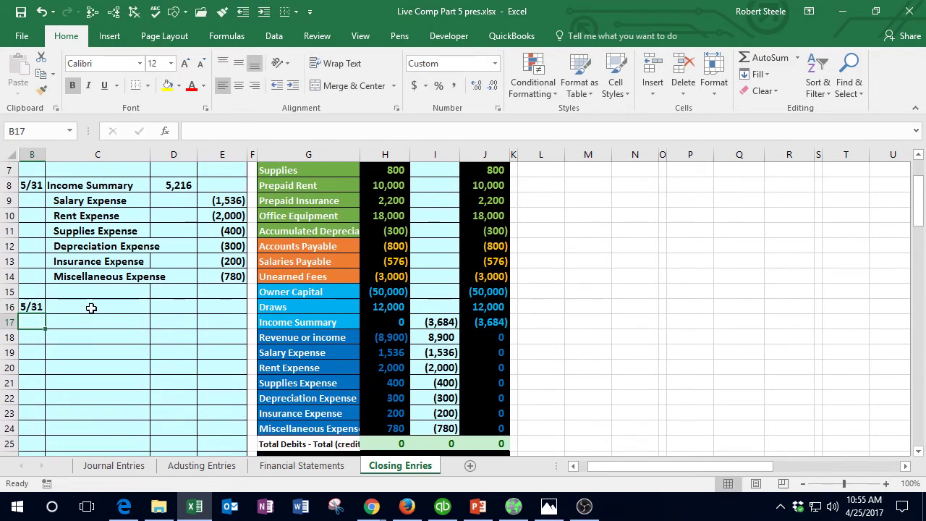
pyautogui.click(490, 327)
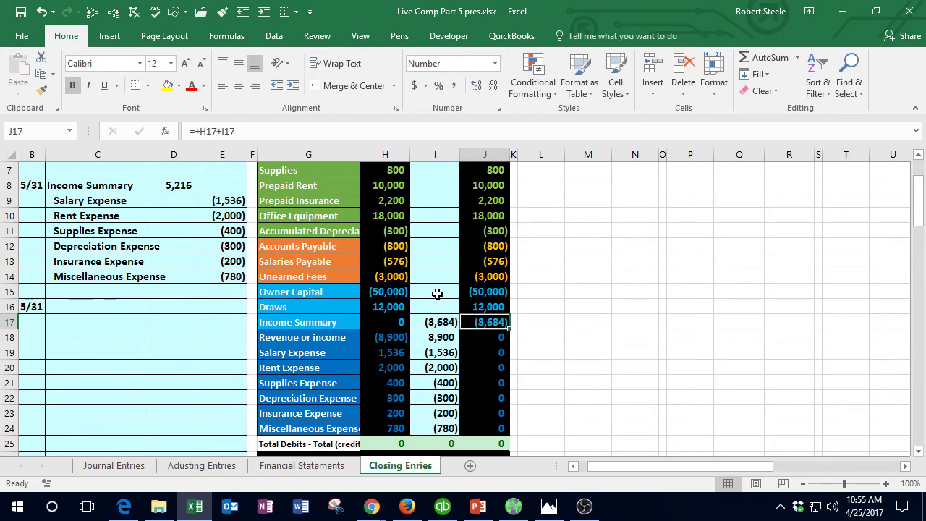
# Copy the Income Summary account name from the trial balance into journal cell C16 as values only
pyautogui.moveTo(302, 325); pyautogui.dragTo(484, 325)
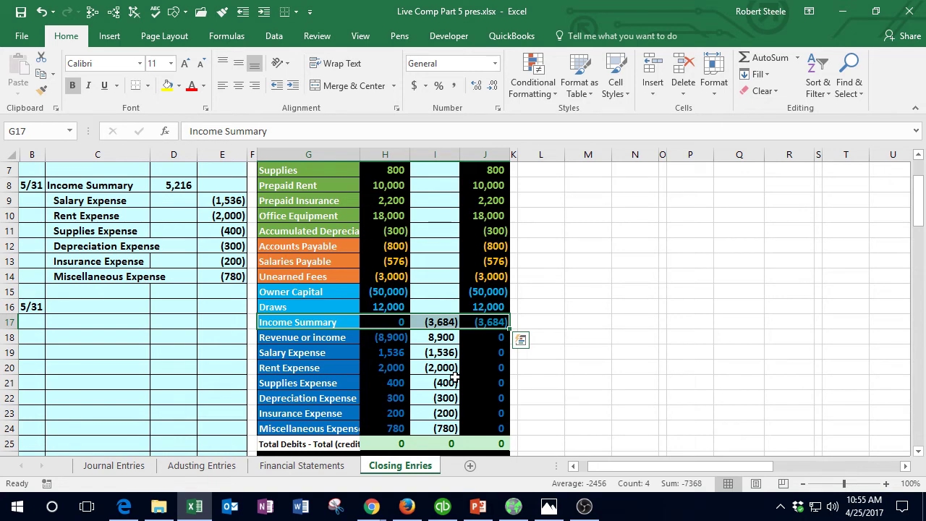
pyautogui.click(311, 323)
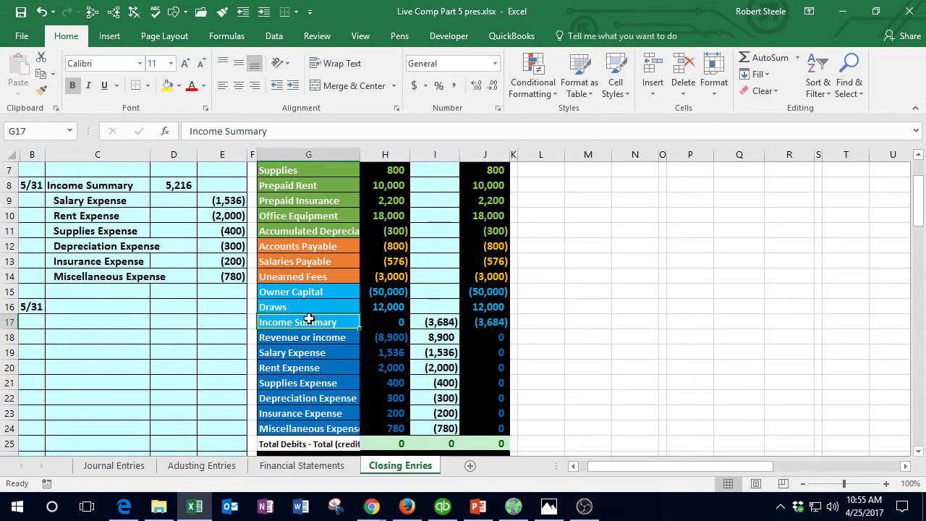
pyautogui.rightClick(310, 323)
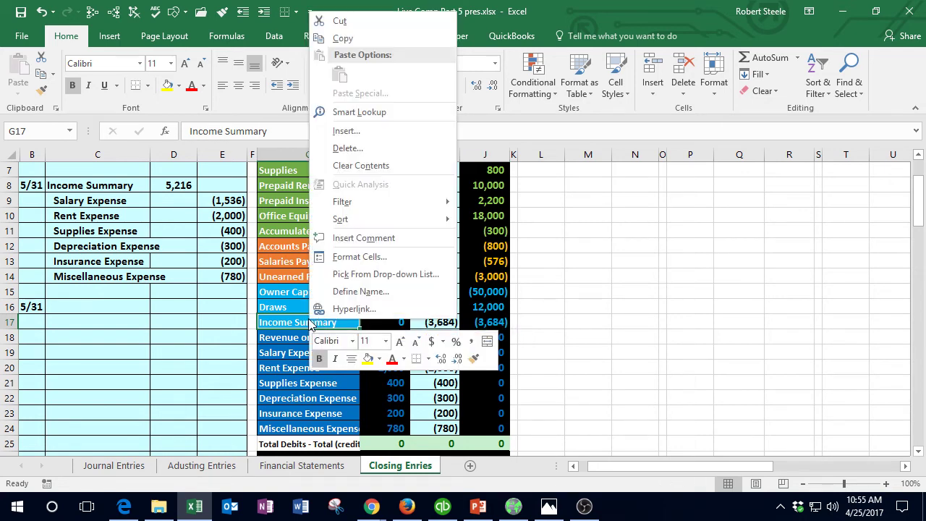
pyautogui.click(341, 41)
pyautogui.click(91, 307)
pyautogui.rightClick(90, 306)
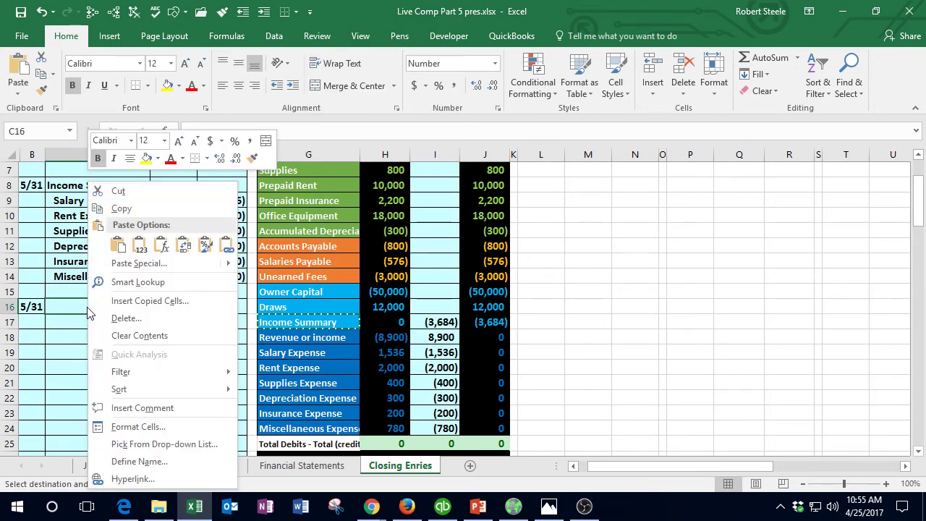
pyautogui.click(138, 246)
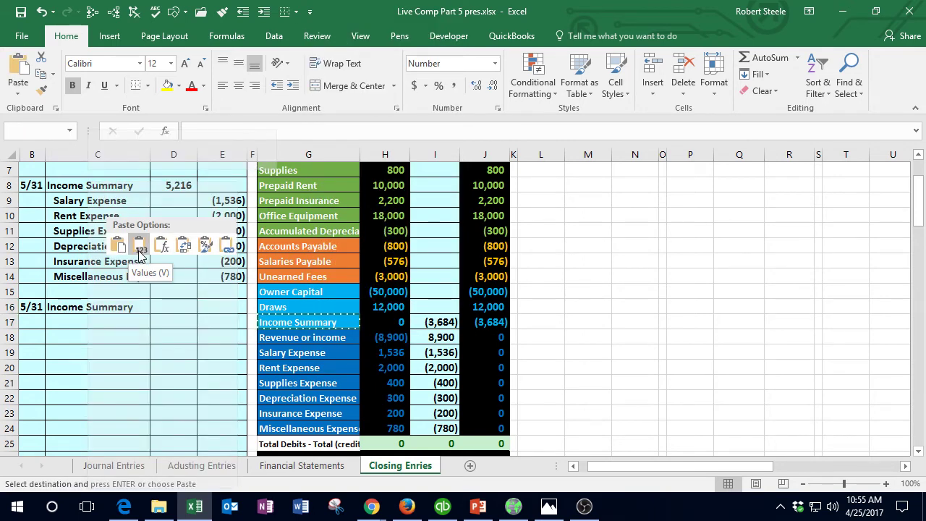
# Enter the Income Summary debit of 3,684 in D16 and the matching credit of -3684 in E17
pyautogui.click(173, 301)
pyautogui.write('3')
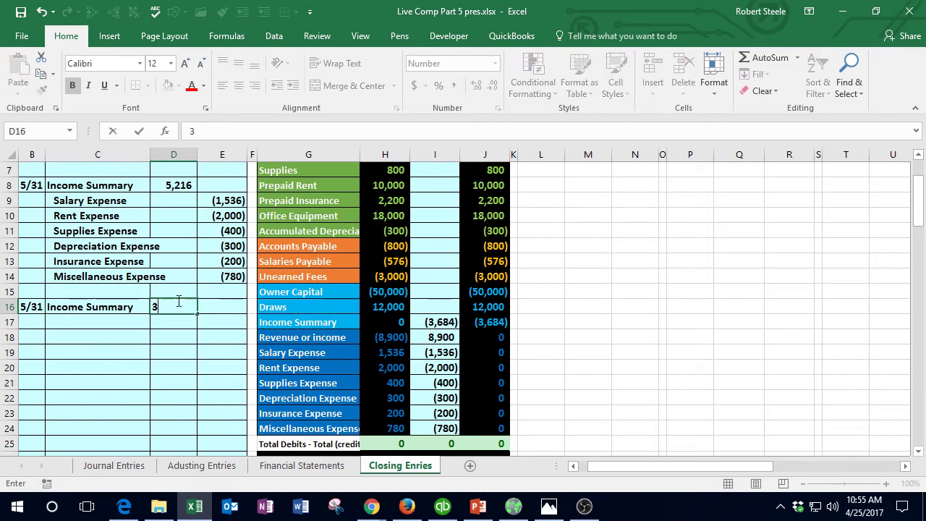
pyautogui.write(',684')
pyautogui.press('Return')
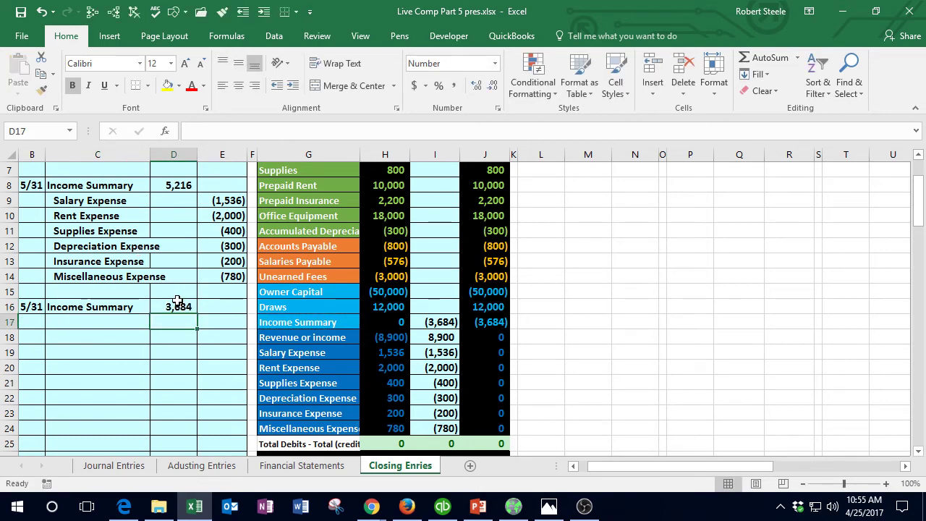
pyautogui.press('Right')
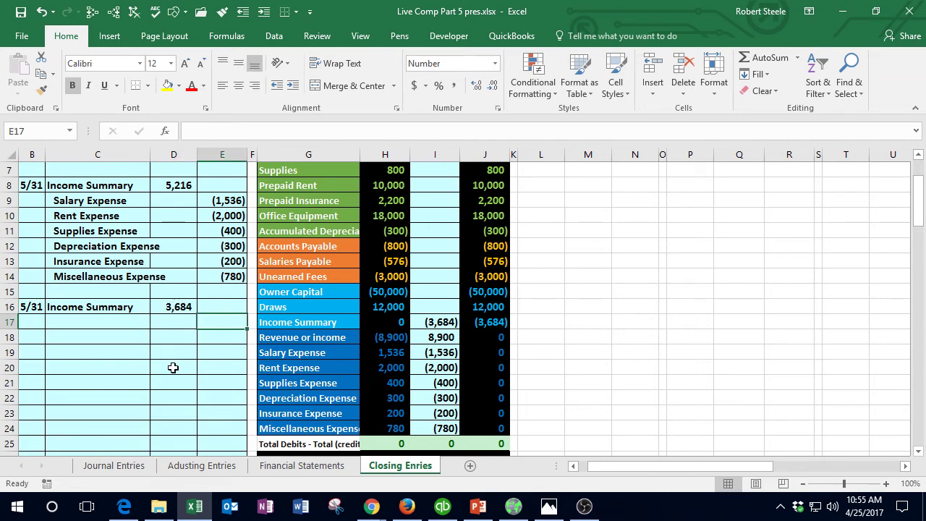
pyautogui.write('-3684')
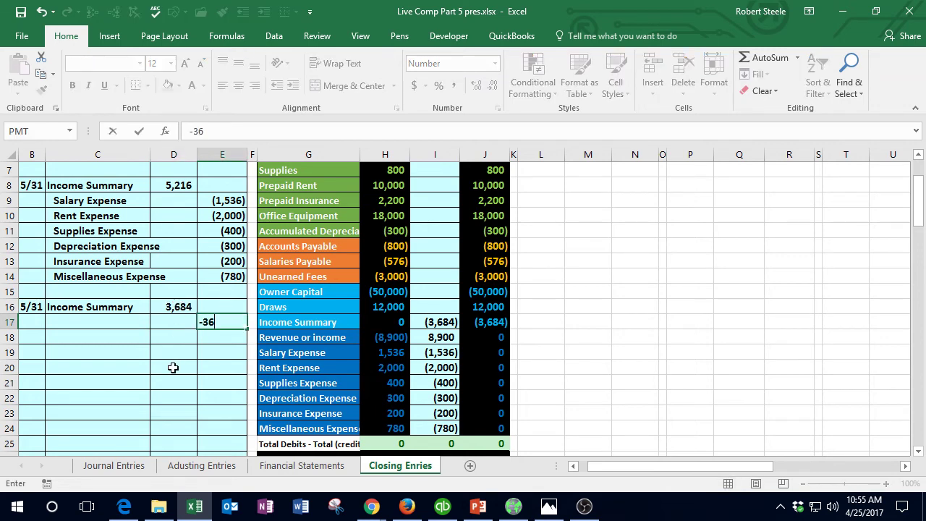
pyautogui.press('Return')
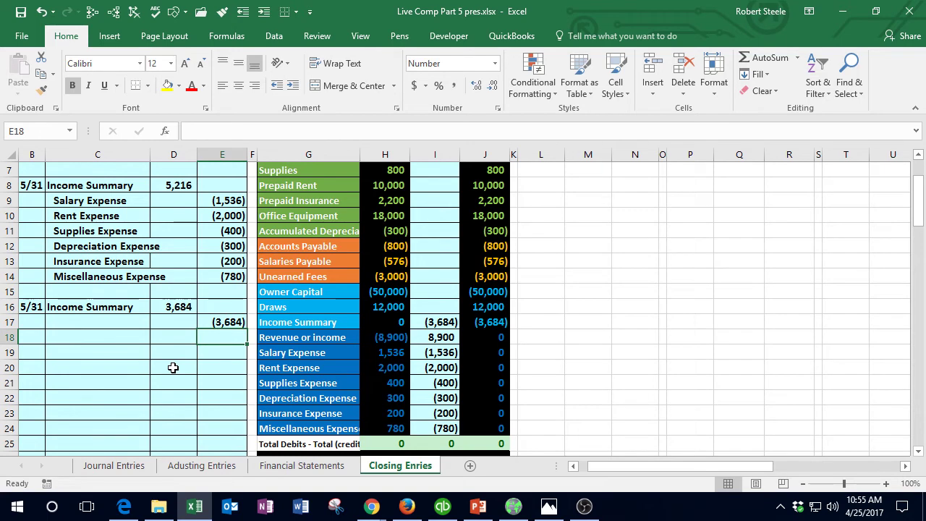
# Copy the Owner Capital account name into journal cell C17 as values only and indent it as the credited account
pyautogui.click(309, 290)
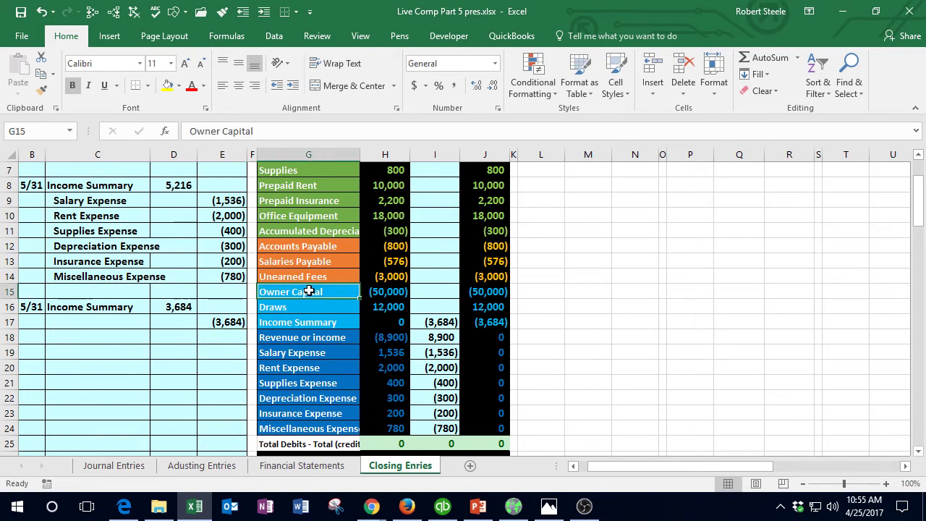
pyautogui.rightClick(309, 290)
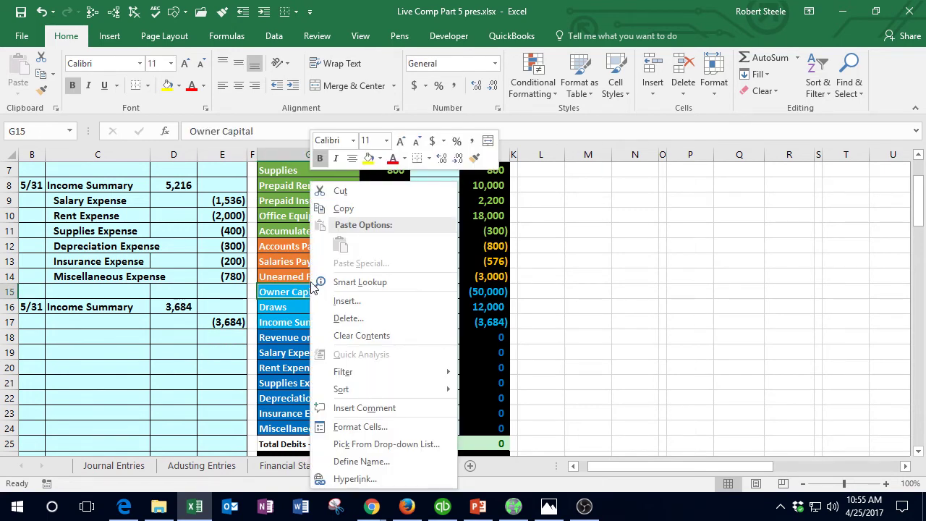
pyautogui.click(331, 212)
pyautogui.rightClick(101, 323)
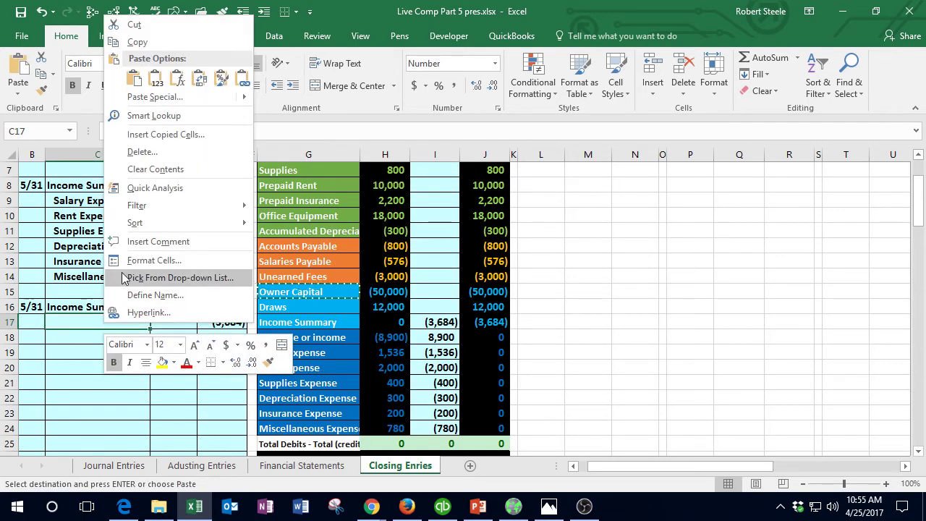
pyautogui.click(155, 78)
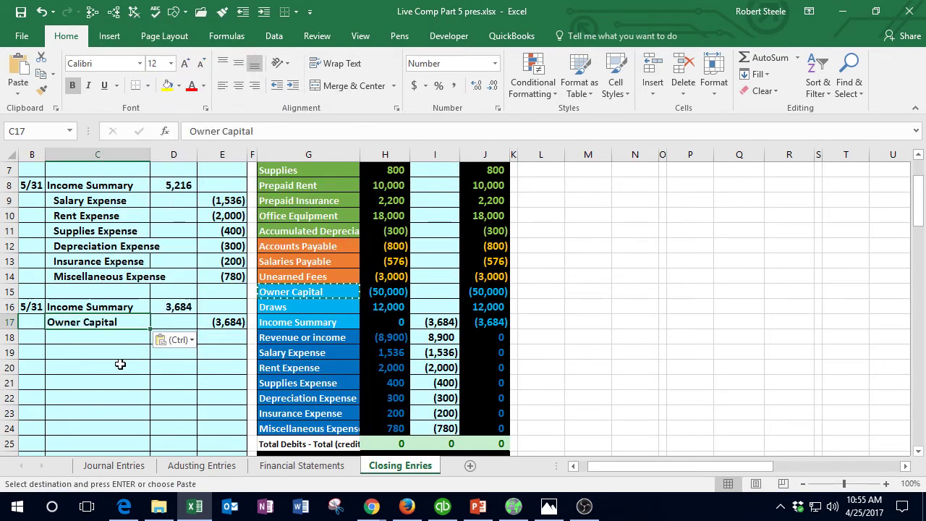
pyautogui.click(292, 85)
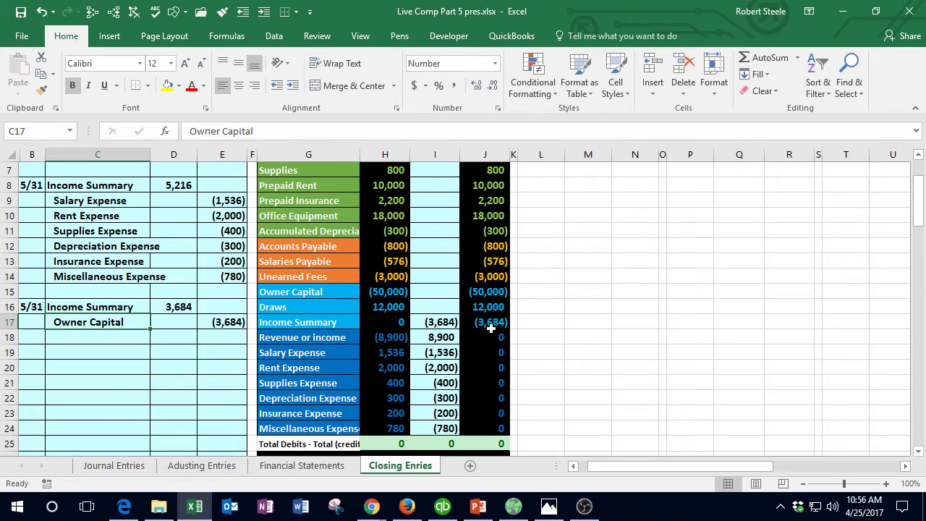
# Post the Income Summary debit to the trial balance by extending the formula in I17 to =E6+D8+D16
pyautogui.doubleClick(434, 322)
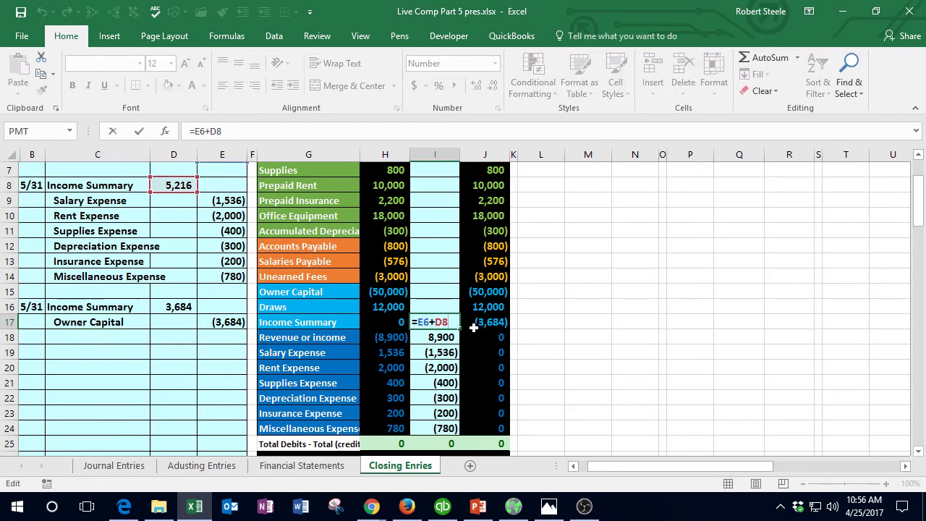
pyautogui.write('+')
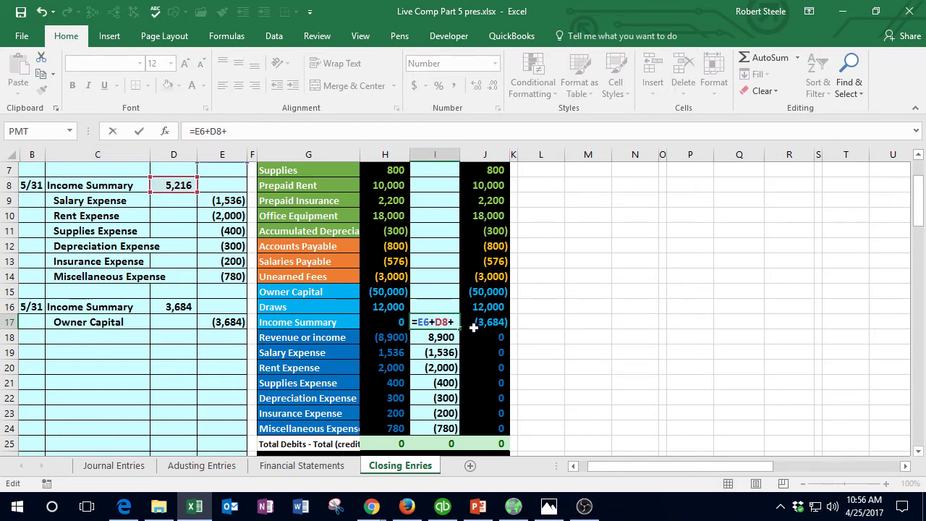
pyautogui.click(175, 307)
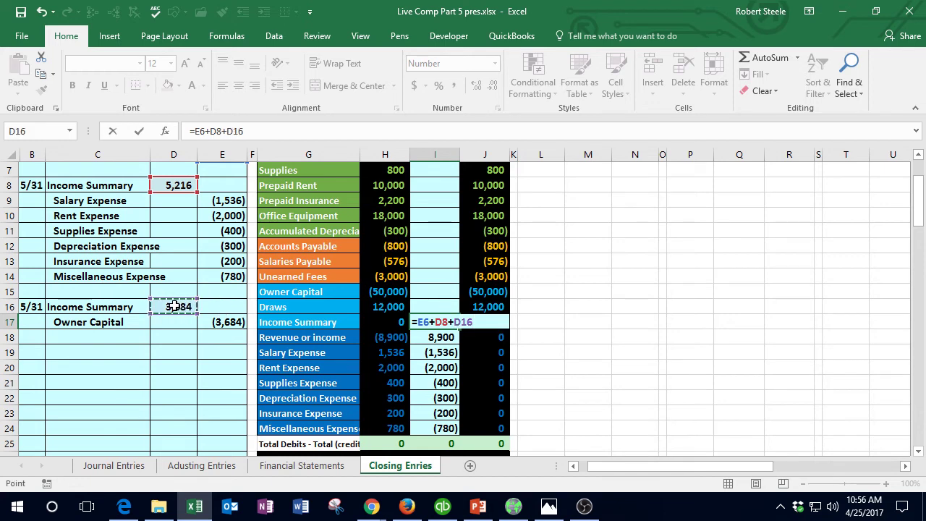
pyautogui.press('Return')
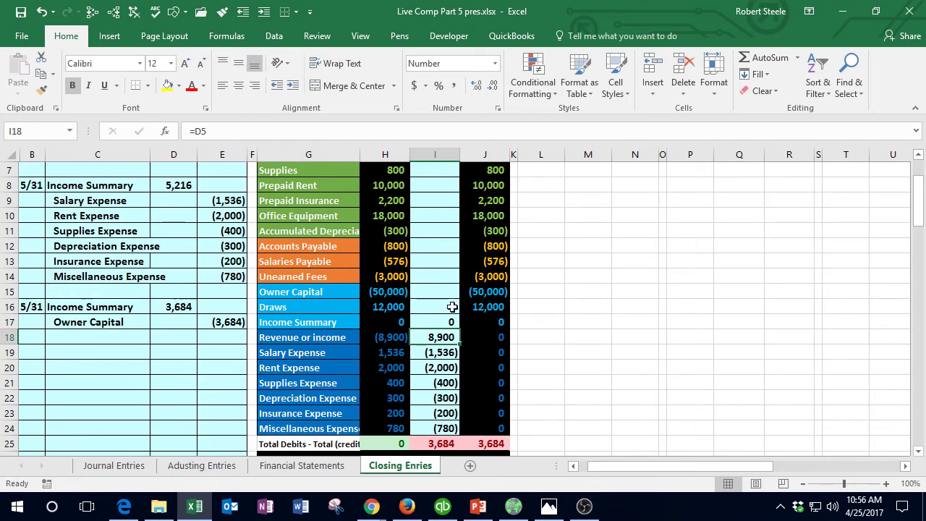
# Post the Owner Capital credit to the trial balance with the formula =E17 in I15
pyautogui.click(435, 289)
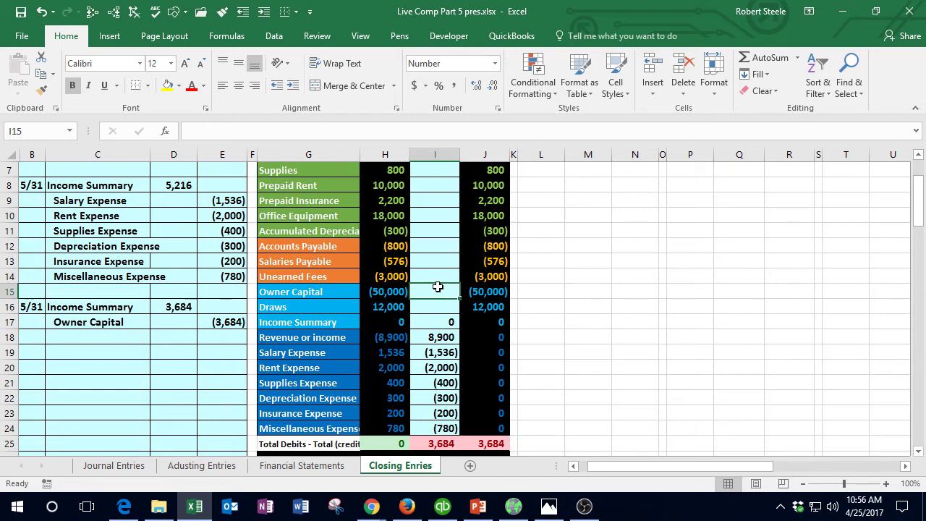
pyautogui.write('=')
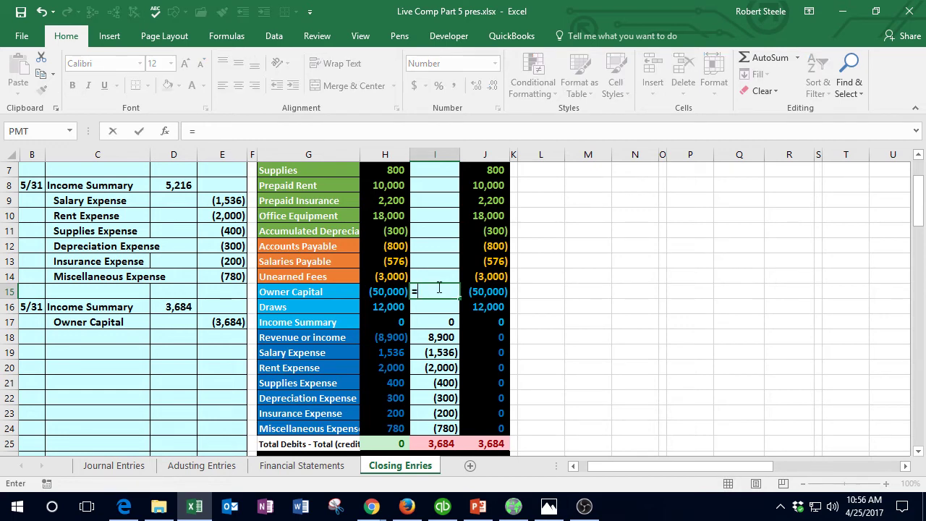
pyautogui.click(220, 322)
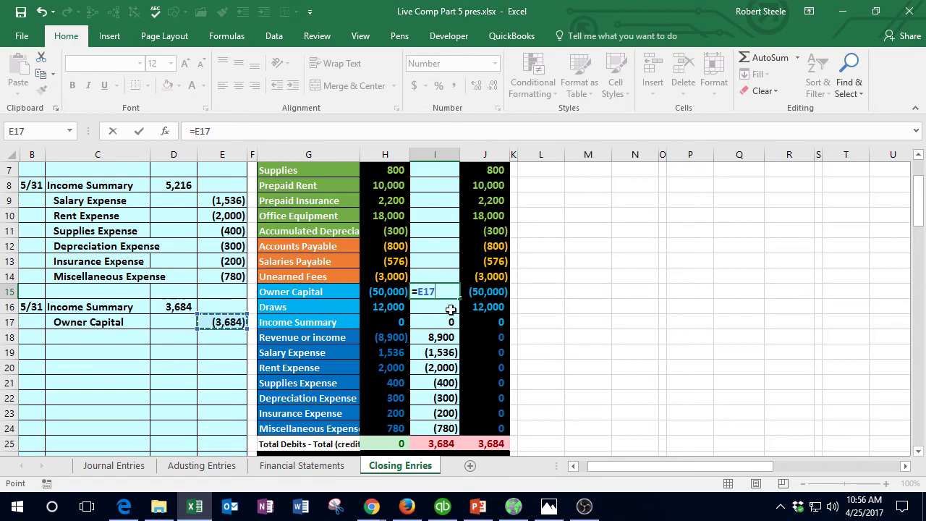
pyautogui.press('Return')
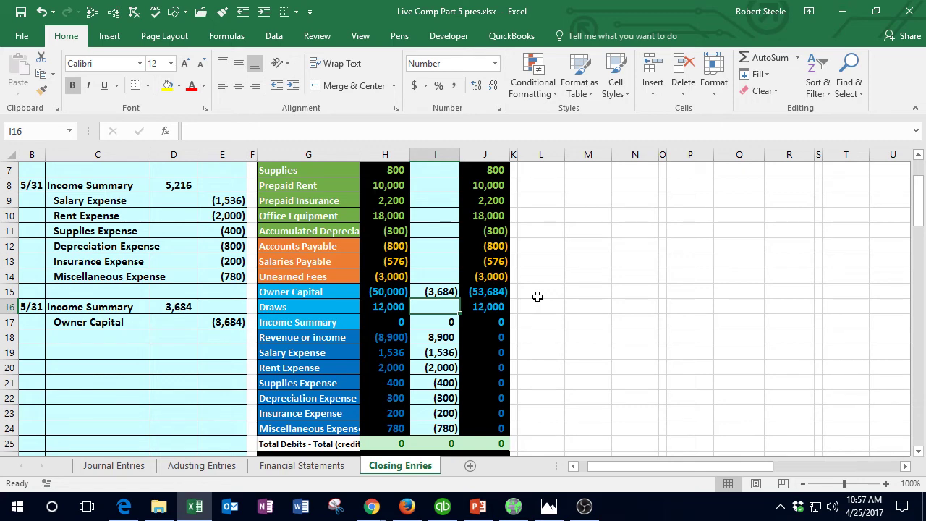
# Start the next closing entry with the date 5/31 in B19, and check the ending balances of Draws and the closed accounts in J16:J24
pyautogui.click(35, 352)
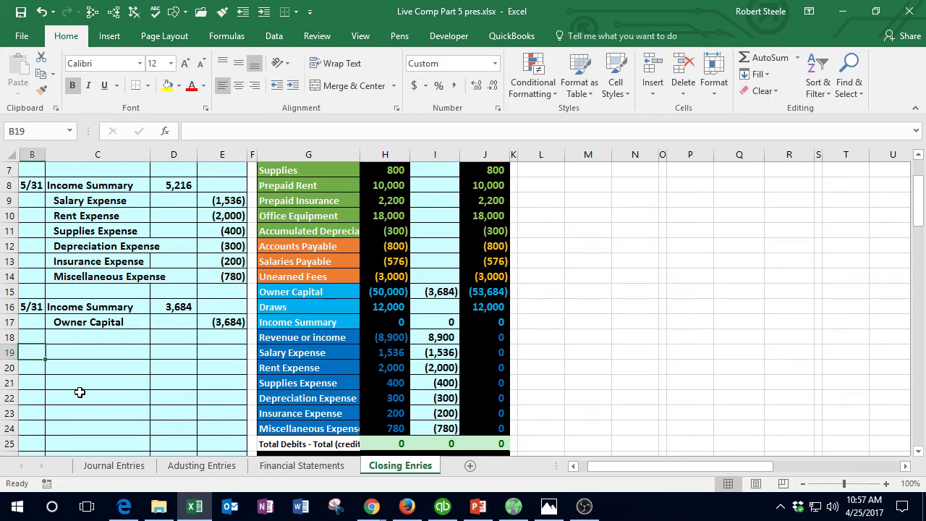
pyautogui.write('5/31')
pyautogui.press('Return')
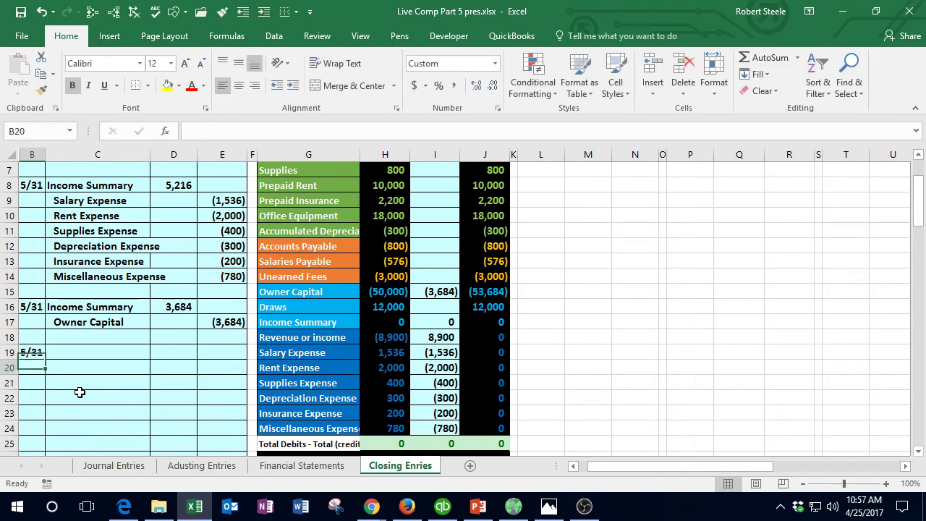
pyautogui.press('Right')
pyautogui.press('Up')
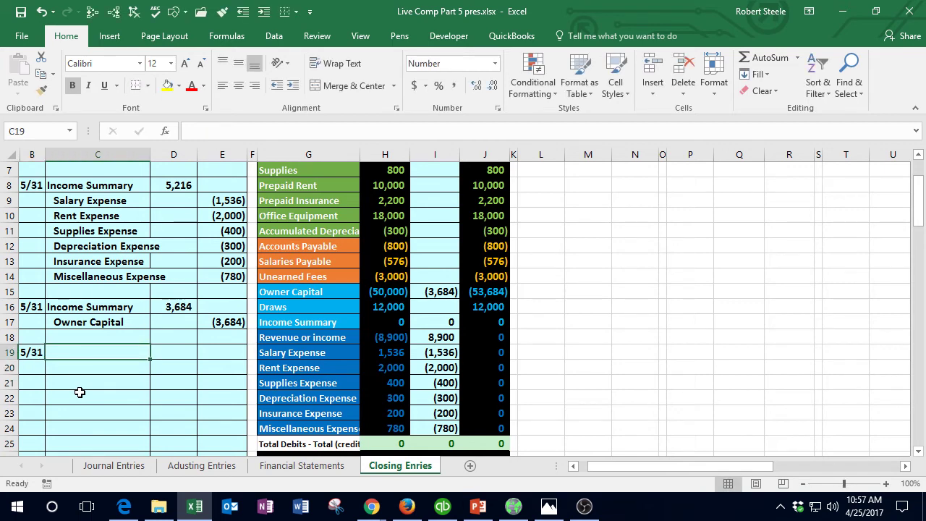
pyautogui.click(489, 326)
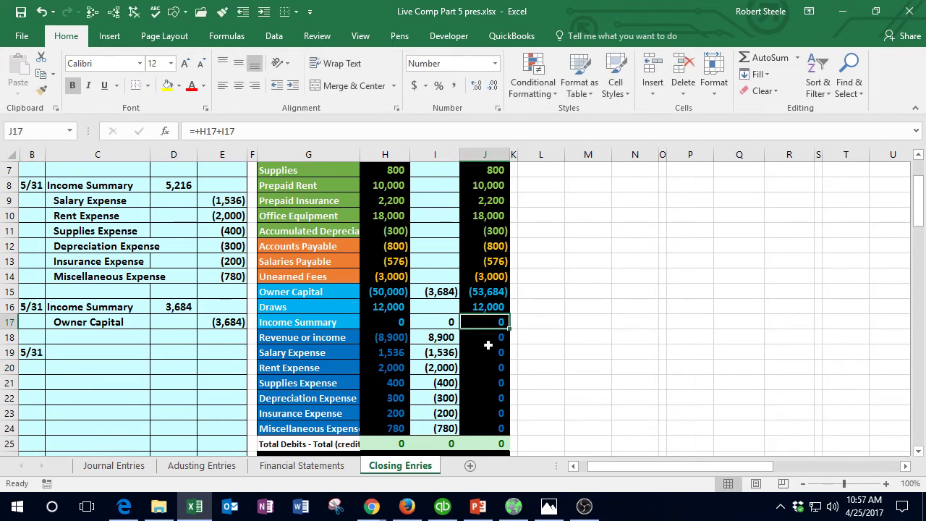
pyautogui.moveTo(488, 345); pyautogui.dragTo(480, 427)
pyautogui.click(345, 302)
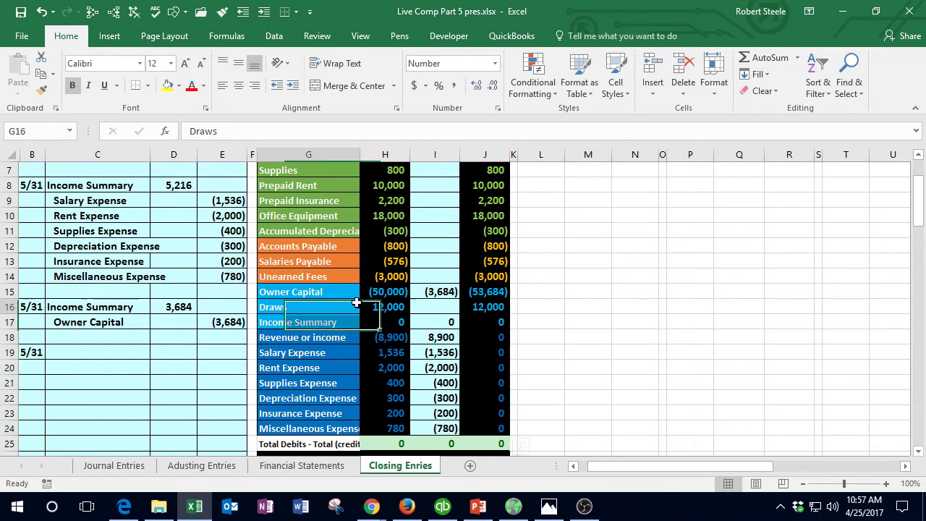
pyautogui.moveTo(356, 302); pyautogui.dragTo(478, 307)
pyautogui.click(481, 309)
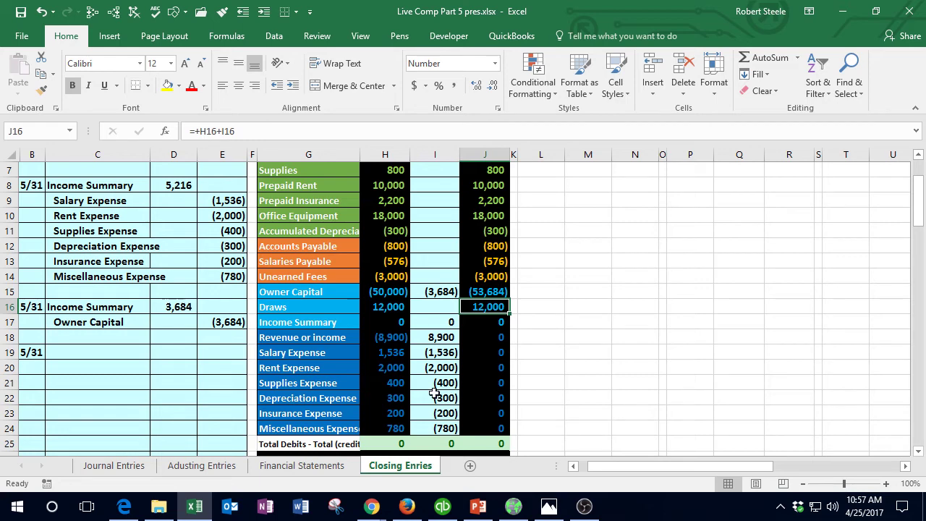
# Copy the Draws account name into journal cell C20 as values only and indent it as the credited account
pyautogui.click(289, 307)
pyautogui.rightClick(290, 307)
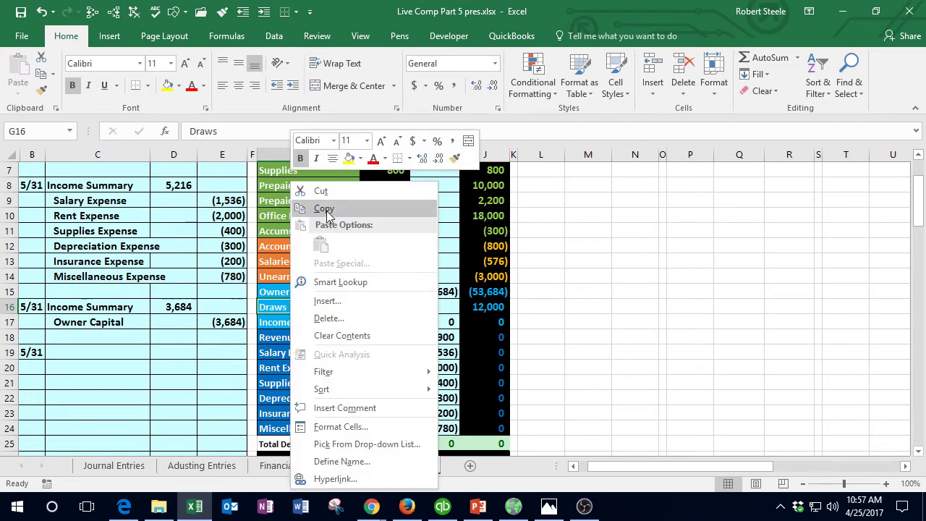
pyautogui.click(320, 207)
pyautogui.click(77, 364)
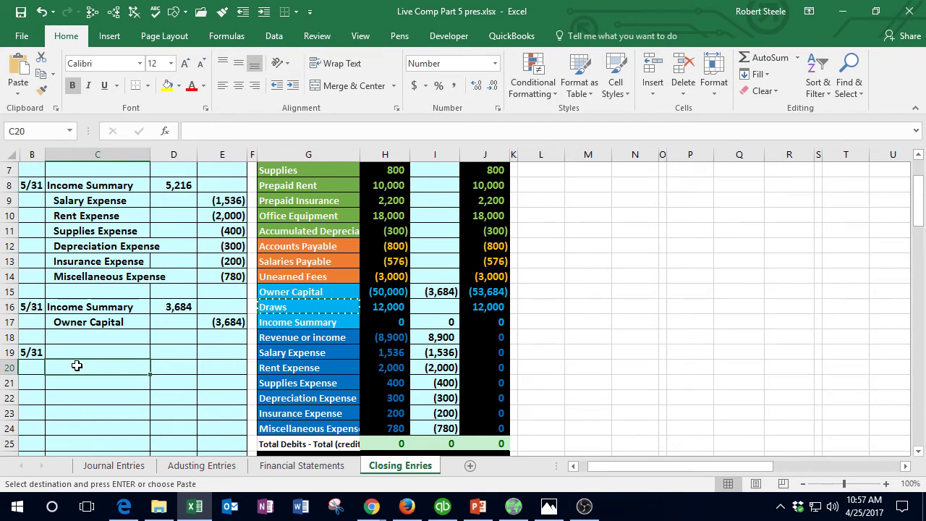
pyautogui.rightClick(77, 365)
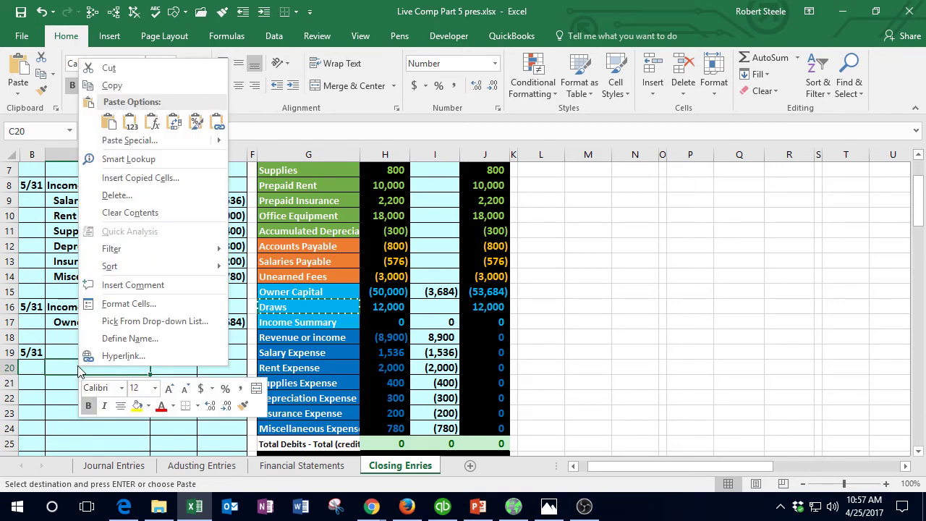
pyautogui.click(133, 121)
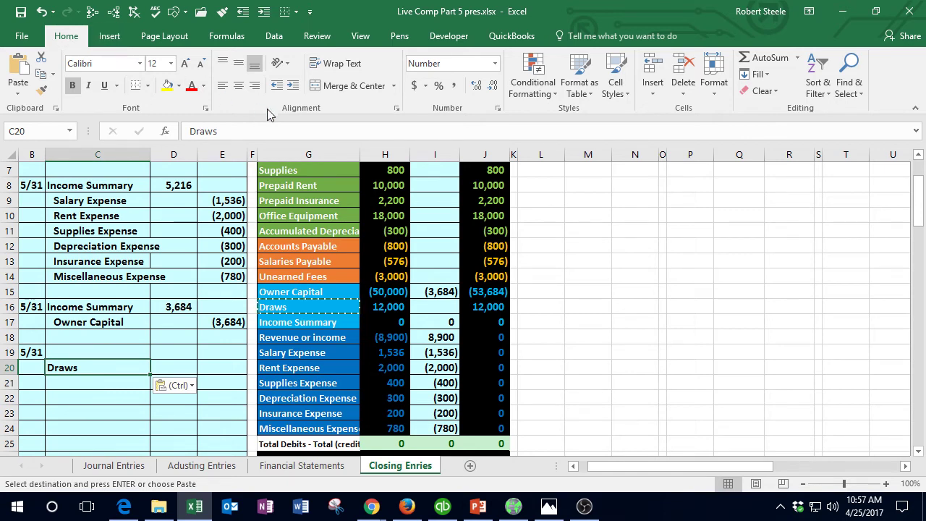
pyautogui.click(293, 85)
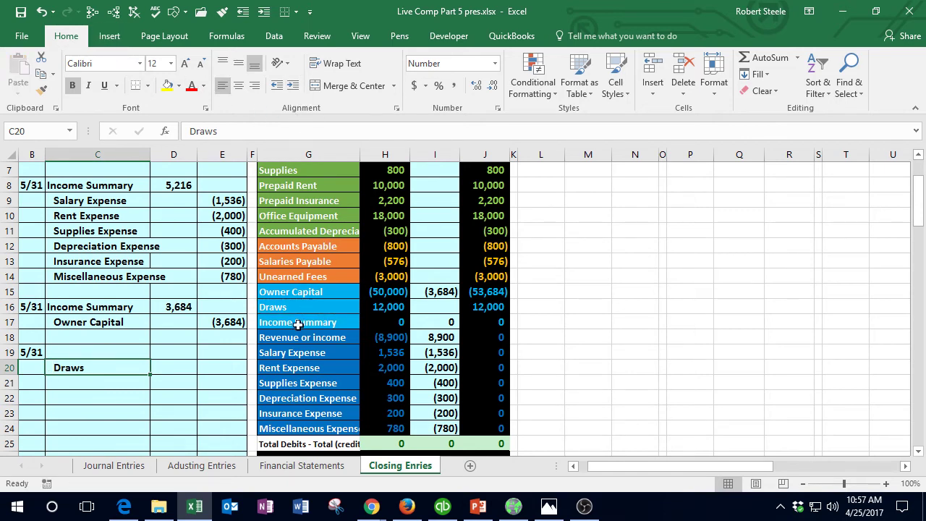
# Enter -1200 in E20 as the credit amount for Draws
pyautogui.click(231, 368)
pyautogui.write('-')
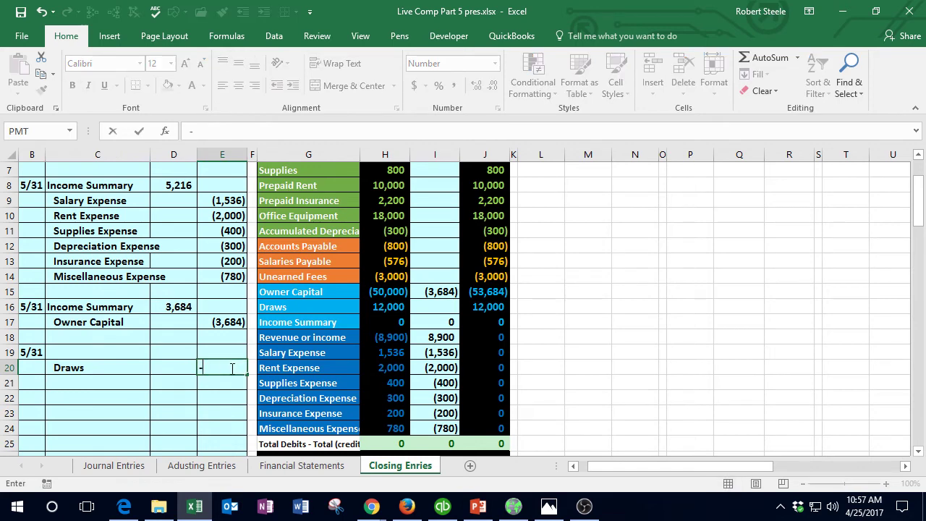
pyautogui.write('1200')
pyautogui.press('Return')
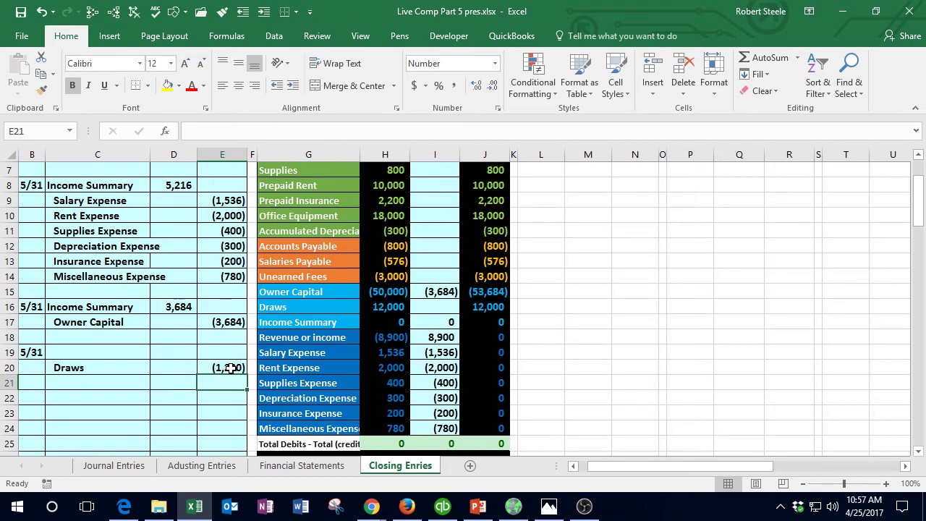
# Copy the Owner Capital account name from G15 into journal cell C19 as values only
pyautogui.click(296, 291)
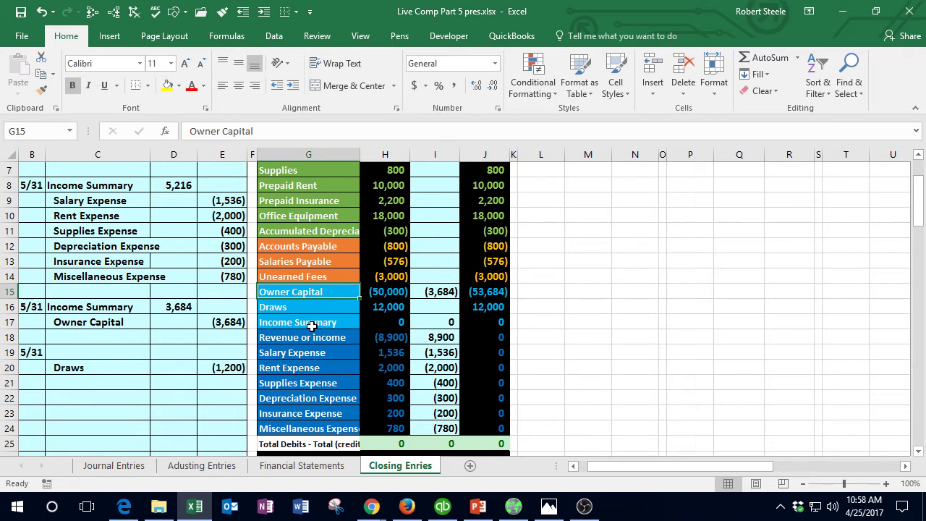
pyautogui.rightClick(304, 291)
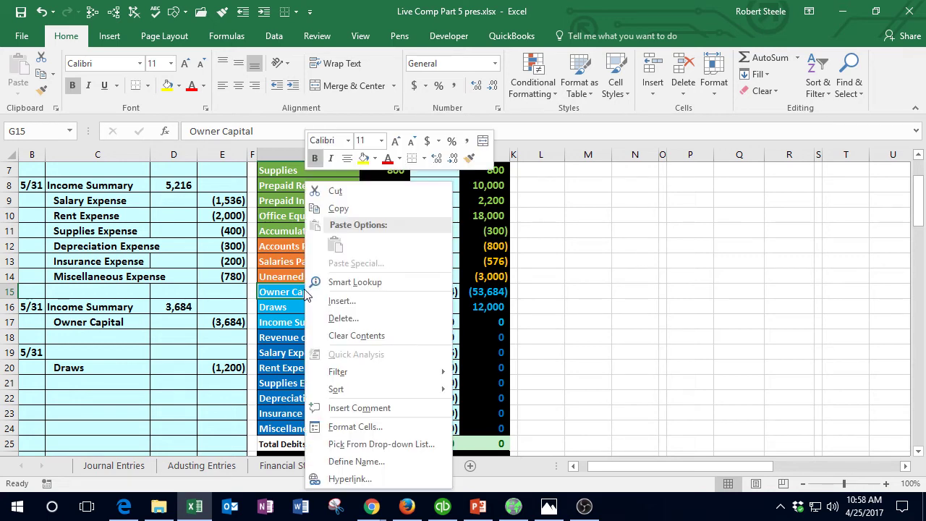
pyautogui.click(337, 209)
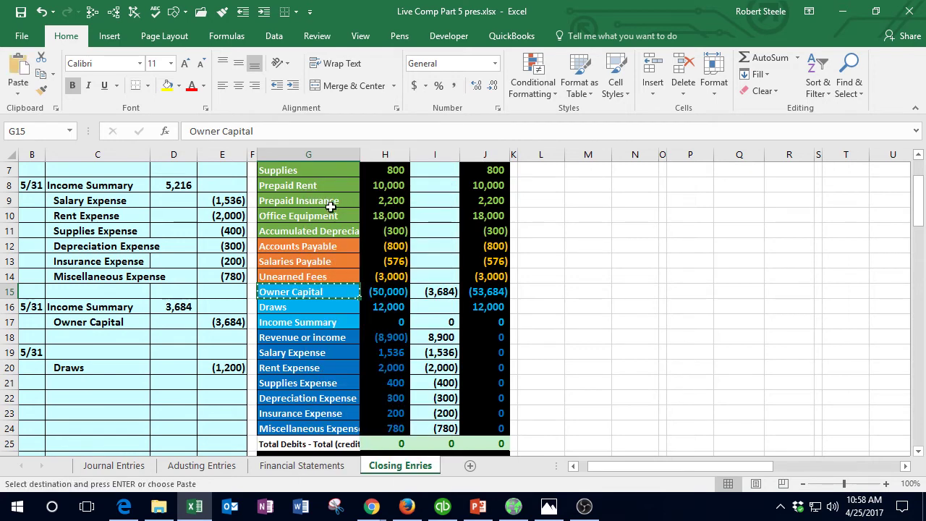
pyautogui.click(93, 356)
pyautogui.rightClick(94, 359)
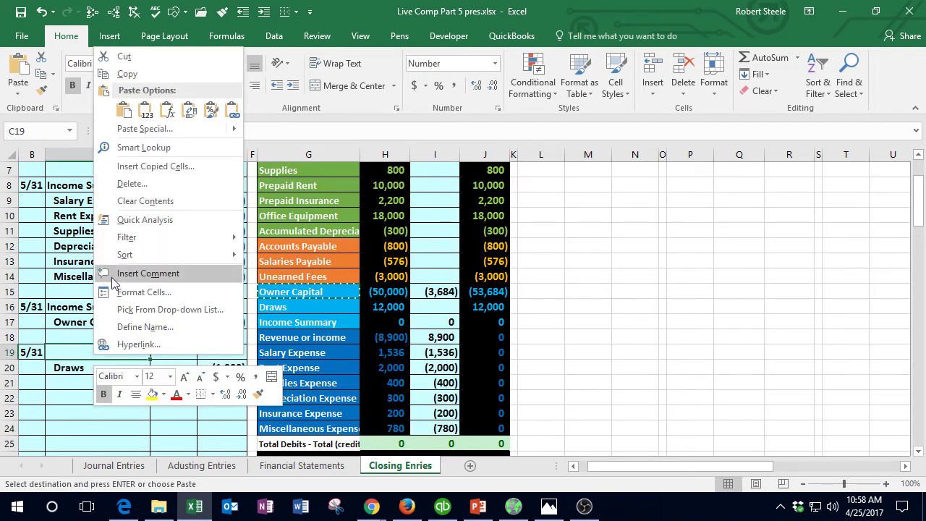
pyautogui.click(144, 110)
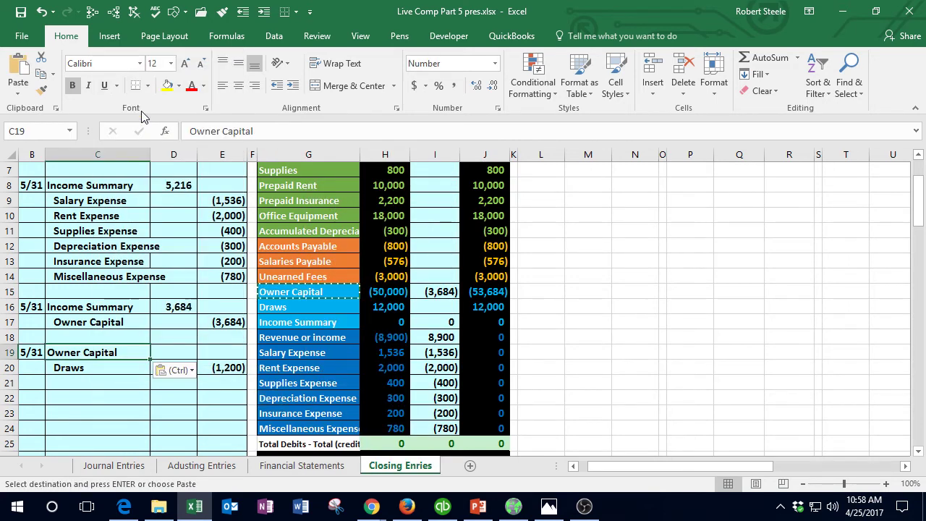
# Enter 1200 in D19 as the debit amount for Owner Capital
pyautogui.press('Right')
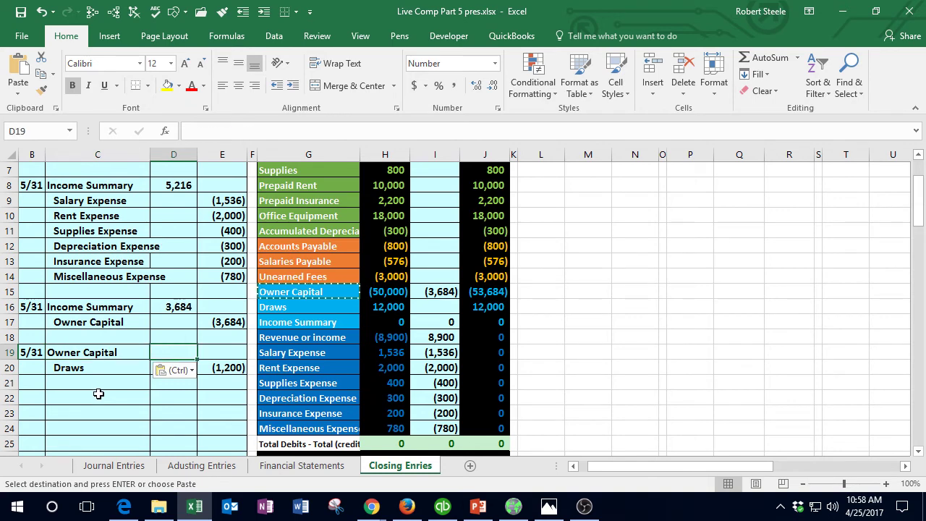
pyautogui.write('1200')
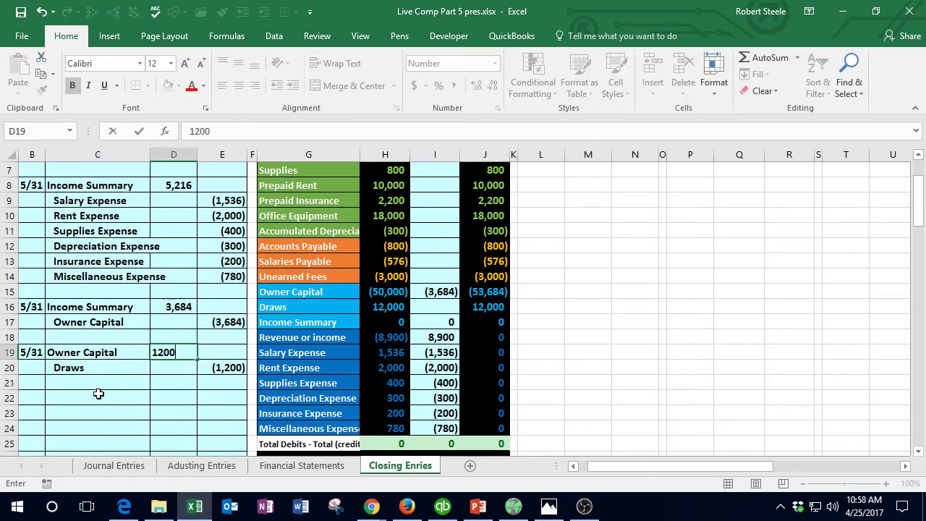
pyautogui.press('Return')
pyautogui.press('Right')
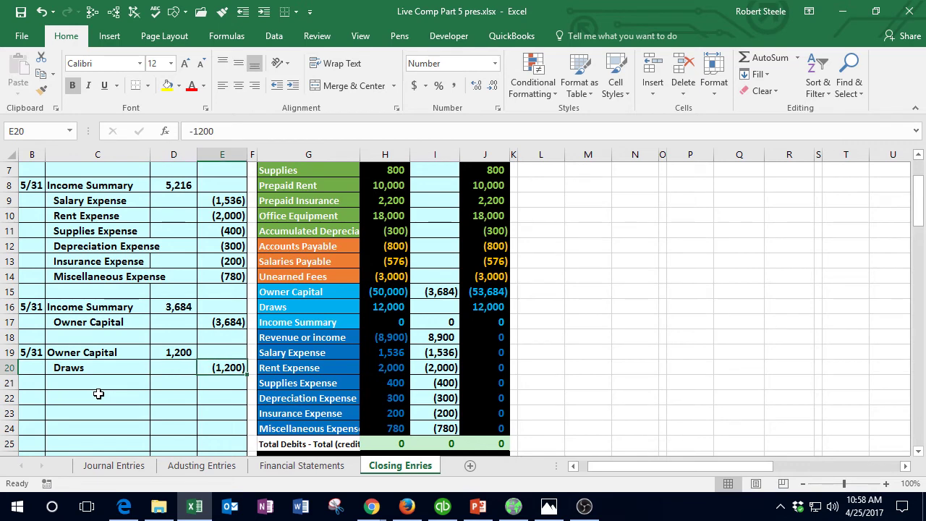
# Post the Draws credit to the trial balance with the formula =E20 in I16
pyautogui.click(433, 307)
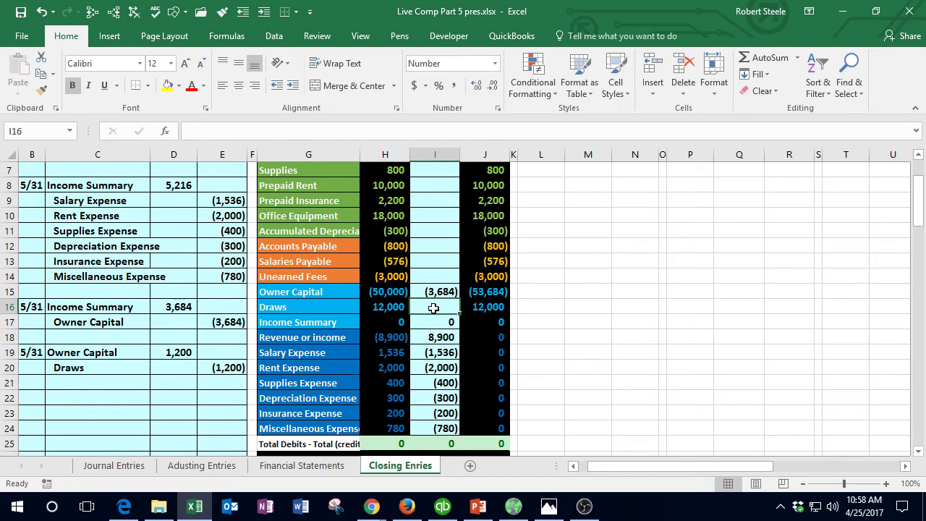
pyautogui.write('=')
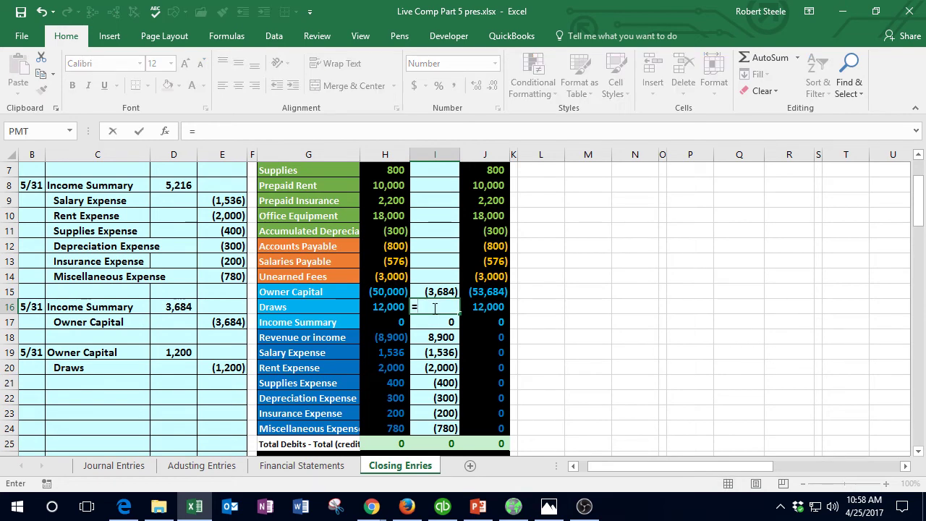
pyautogui.click(223, 369)
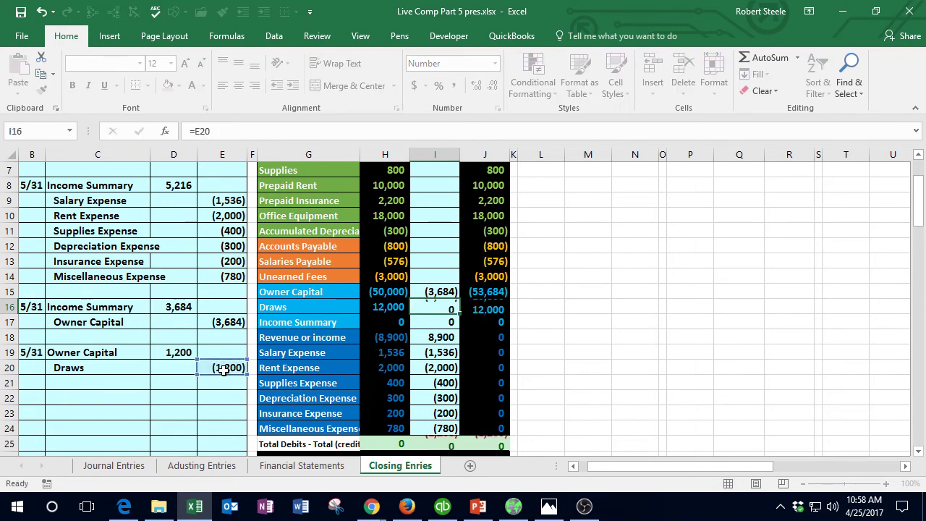
pyautogui.press('Return')
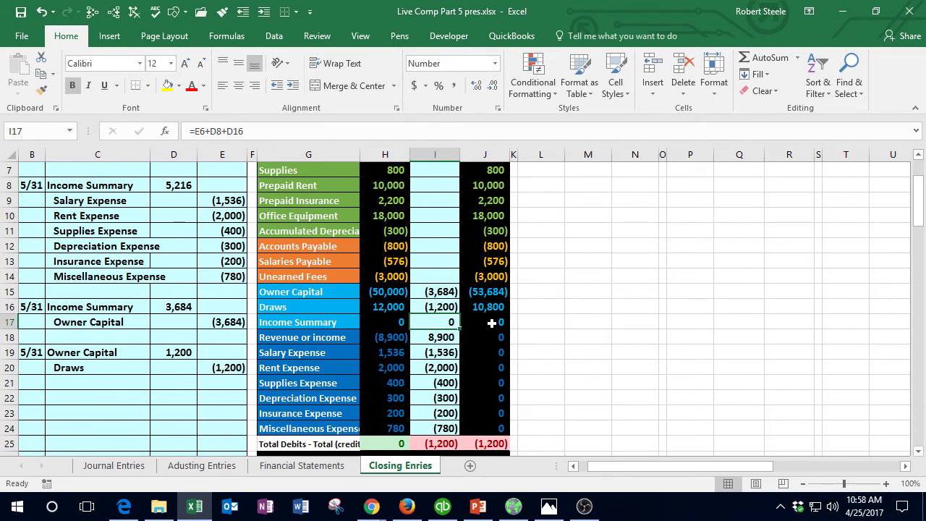
# Correct the last closing entry to a Draws credit of -12000 in E20 and an Owner Capital debit of 12000 in D19
pyautogui.click(230, 368)
pyautogui.write('-')
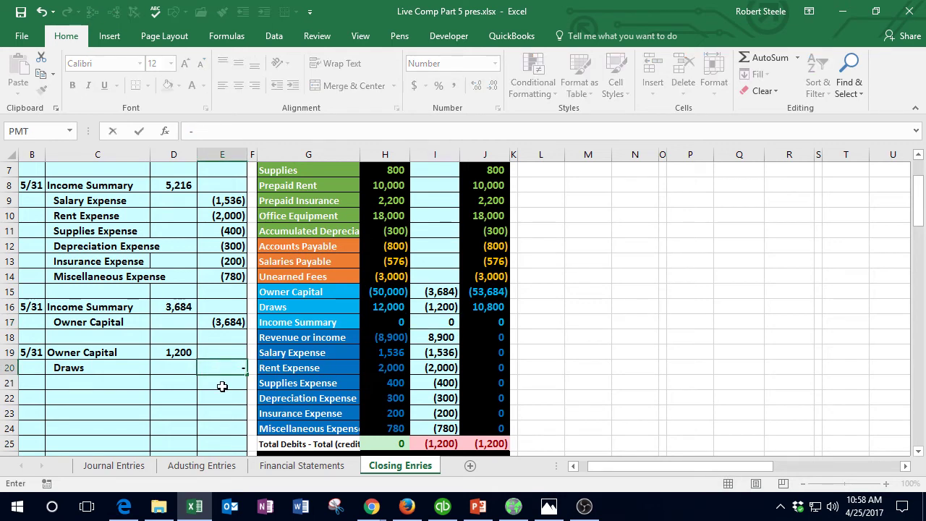
pyautogui.write('12000')
pyautogui.press('Return')
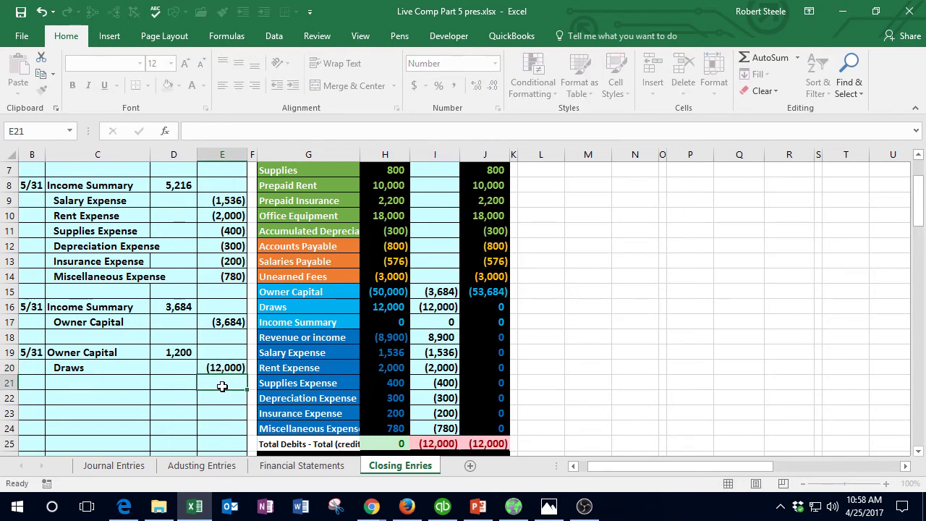
pyautogui.click(170, 348)
pyautogui.write('-')
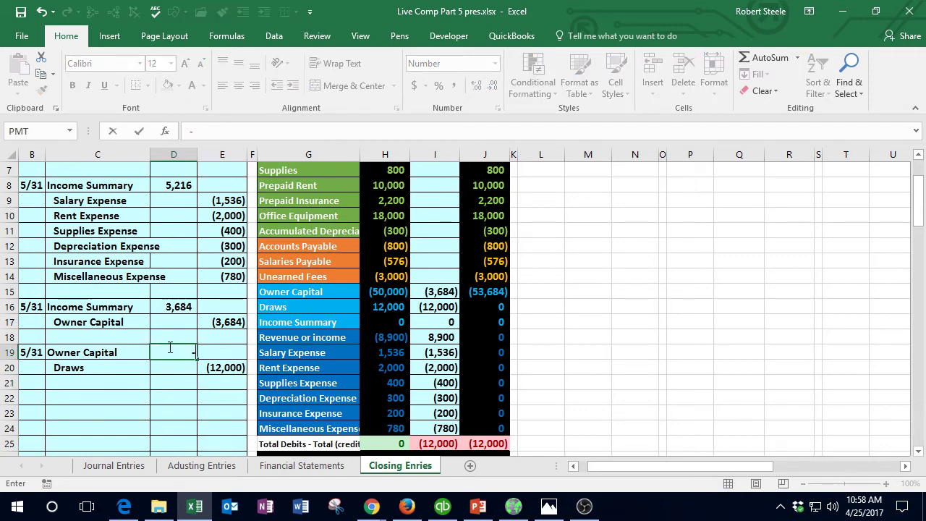
pyautogui.press('BackSpace')
pyautogui.write('12000')
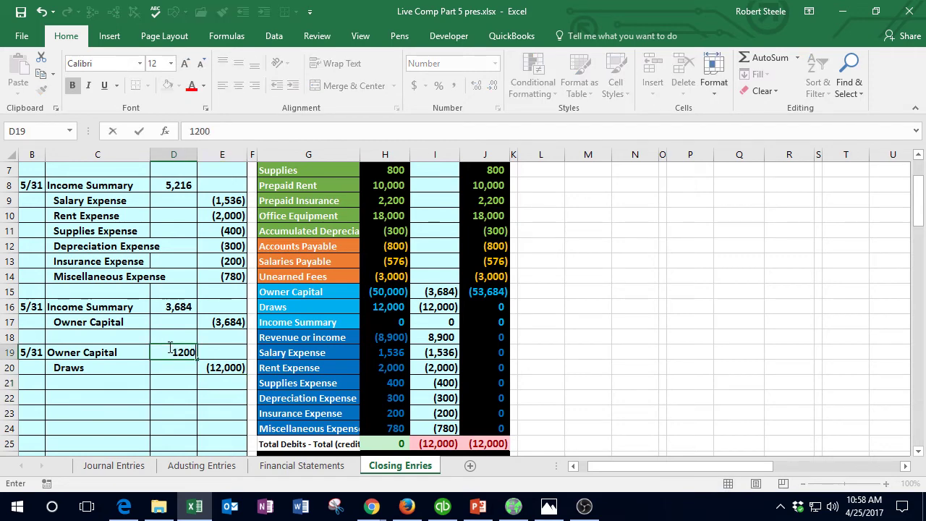
pyautogui.press('Return')
# Check the Draws posting formula in I16 and the account's closed balance in J16
pyautogui.click(436, 307)
pyautogui.write('=E20')
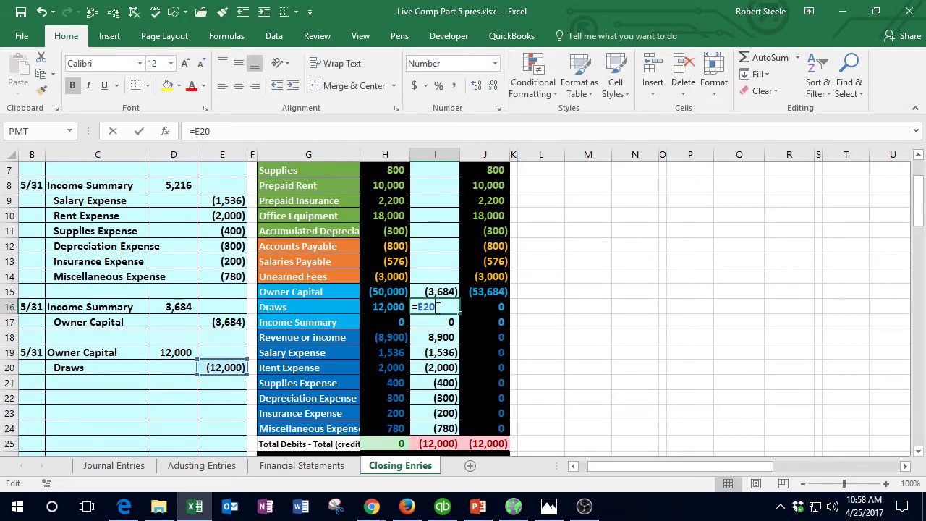
pyautogui.press('Return')
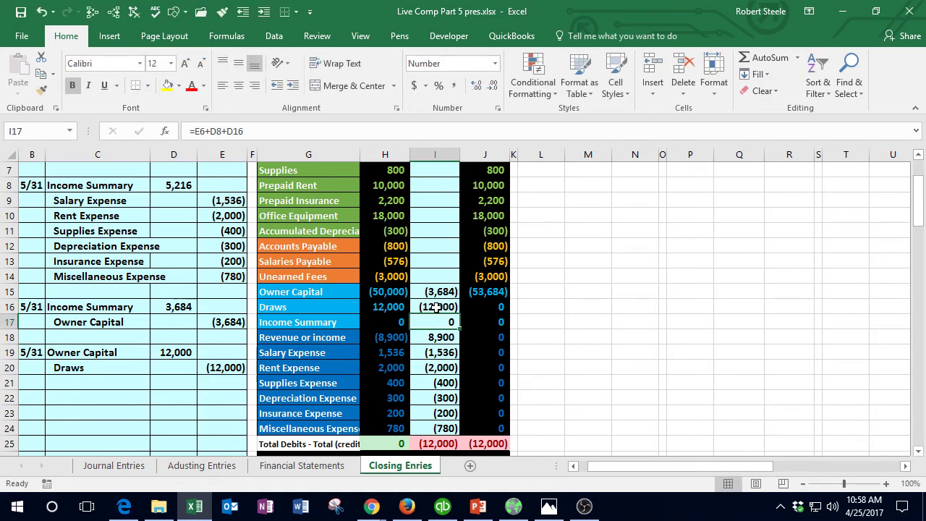
pyautogui.click(489, 301)
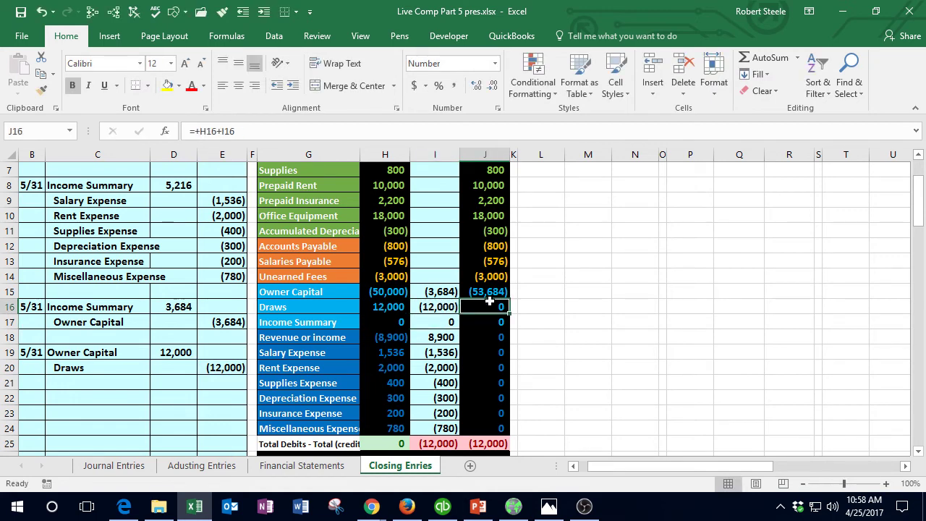
# Post the Owner Capital debit to the trial balance by extending the formula in I15 to =E17+D19
pyautogui.click(429, 290)
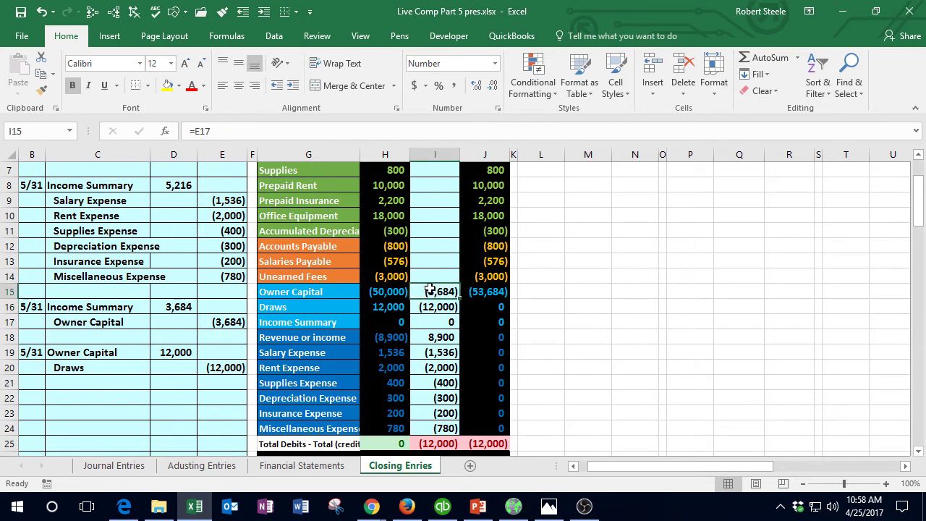
pyautogui.doubleClick(430, 290)
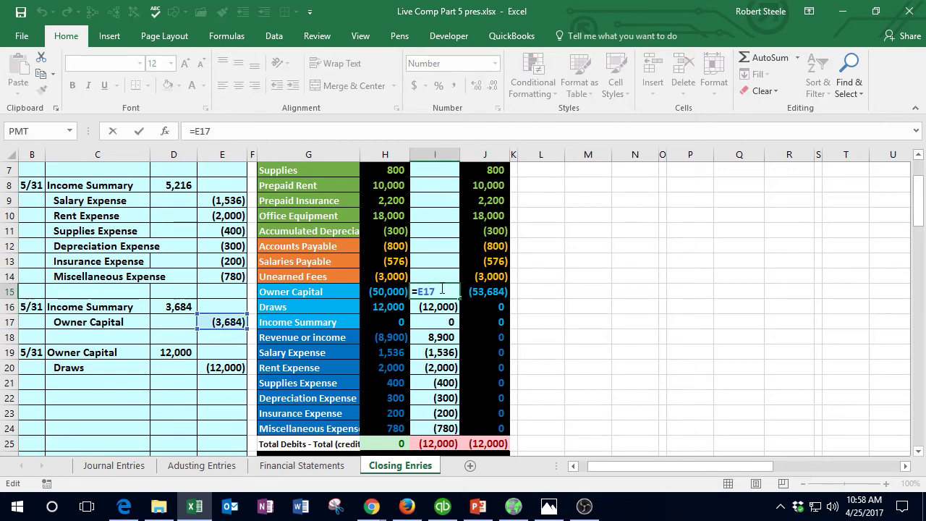
pyautogui.write('+')
pyautogui.click(175, 353)
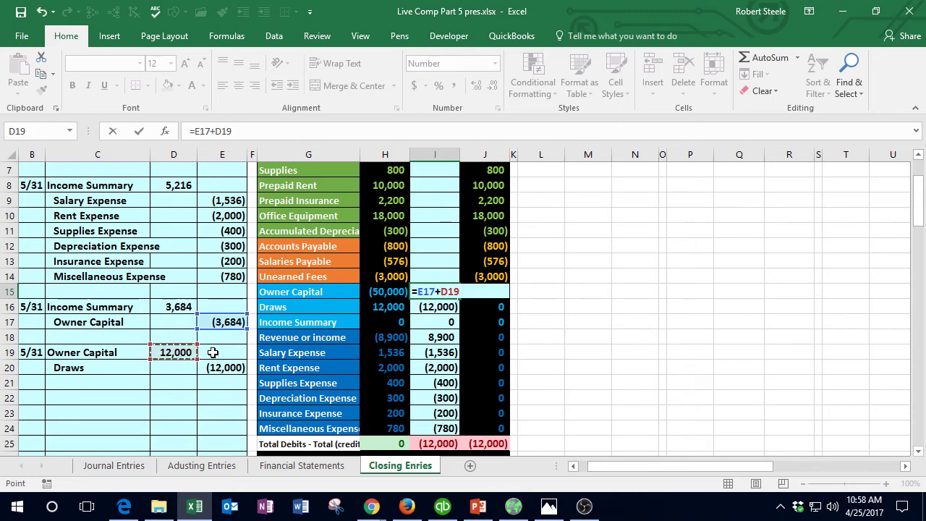
pyautogui.press('Return')
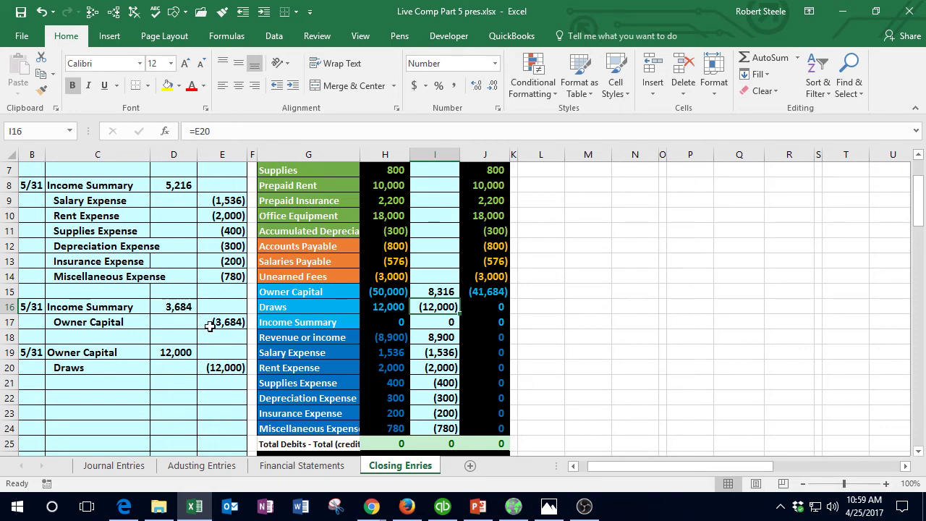
# Review the closed trial balance for Owner Capital in J15, Cash in J5 and the closed accounts in J16:J24
pyautogui.click(476, 293)
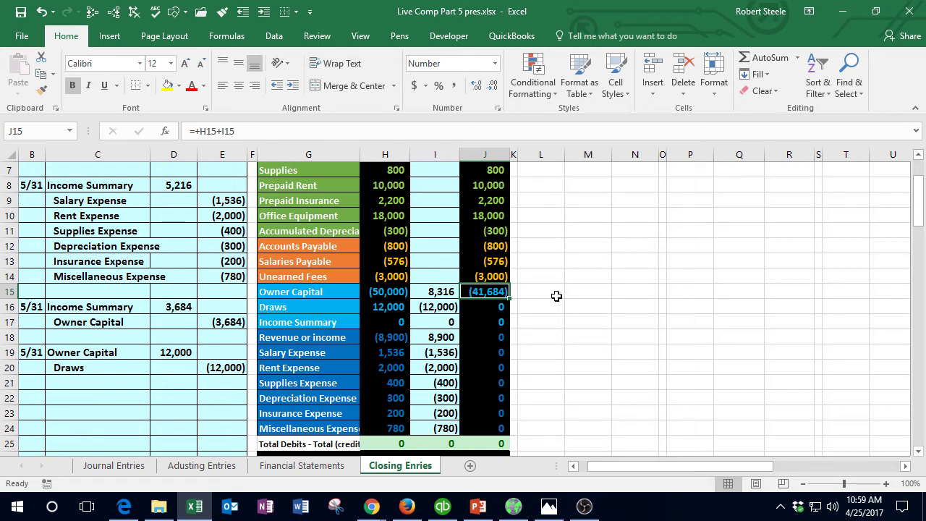
pyautogui.scroll(1, 554, 300)
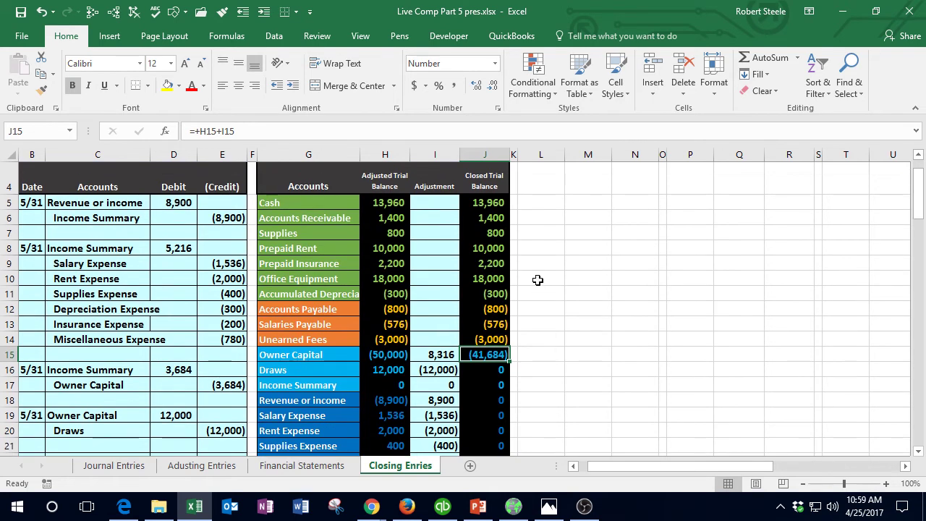
pyautogui.click(491, 204)
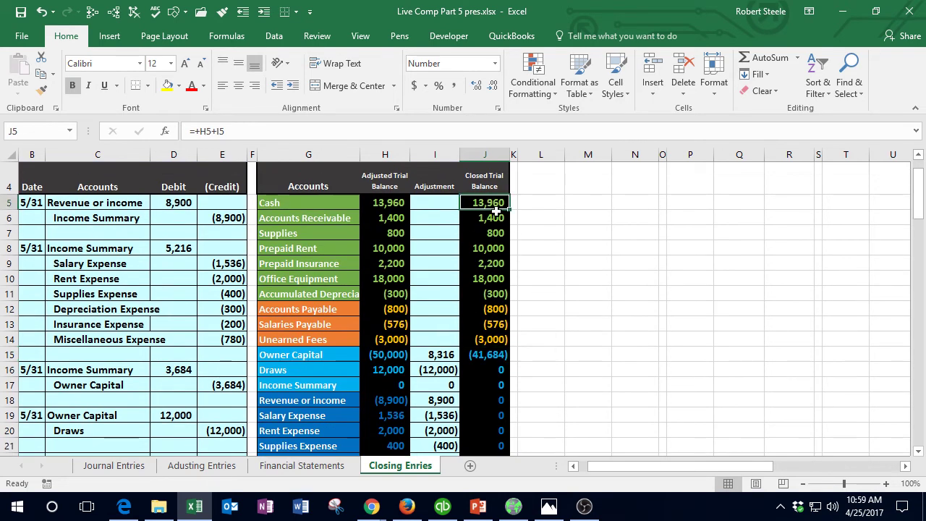
pyautogui.scroll(-1, 499, 258)
pyautogui.moveTo(486, 306); pyautogui.dragTo(492, 429)
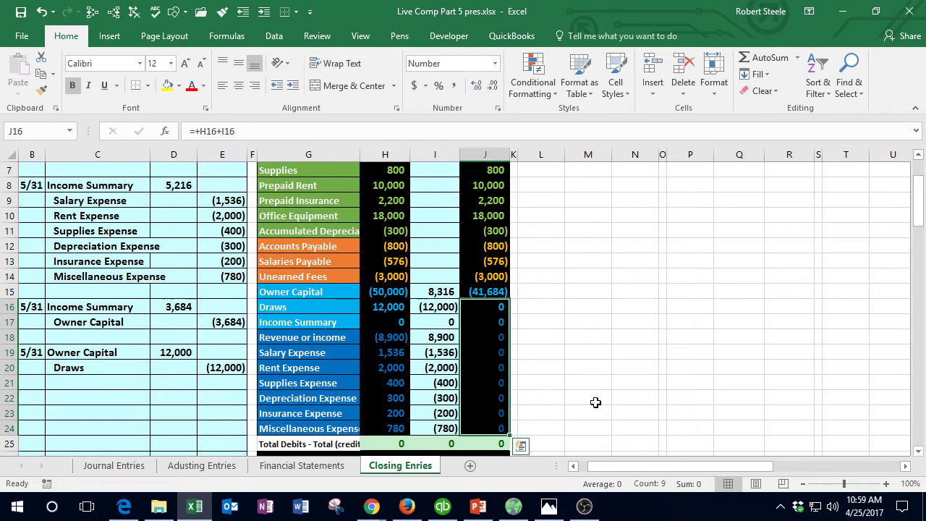
pyautogui.scroll(1, 595, 403)
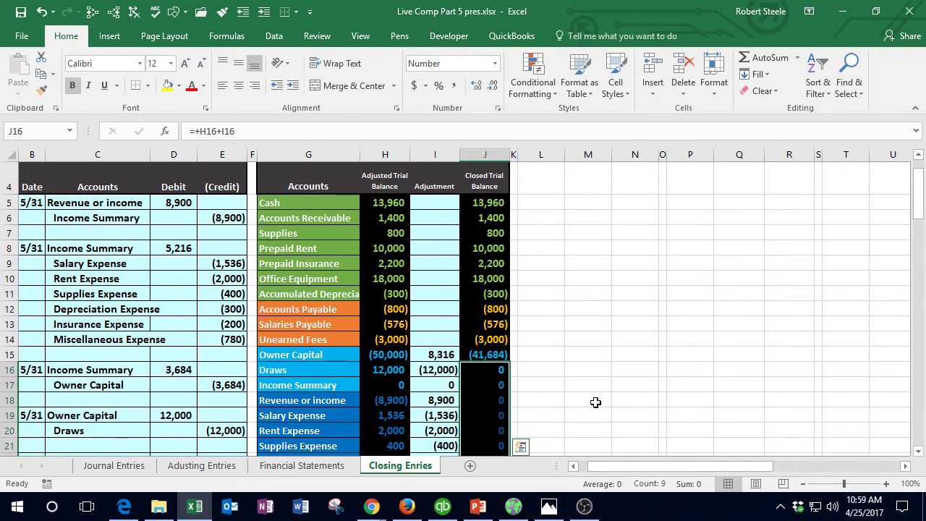
# Trace the precedents of the Owner Capital adjustment in I15
pyautogui.scroll(-1, 595, 403)
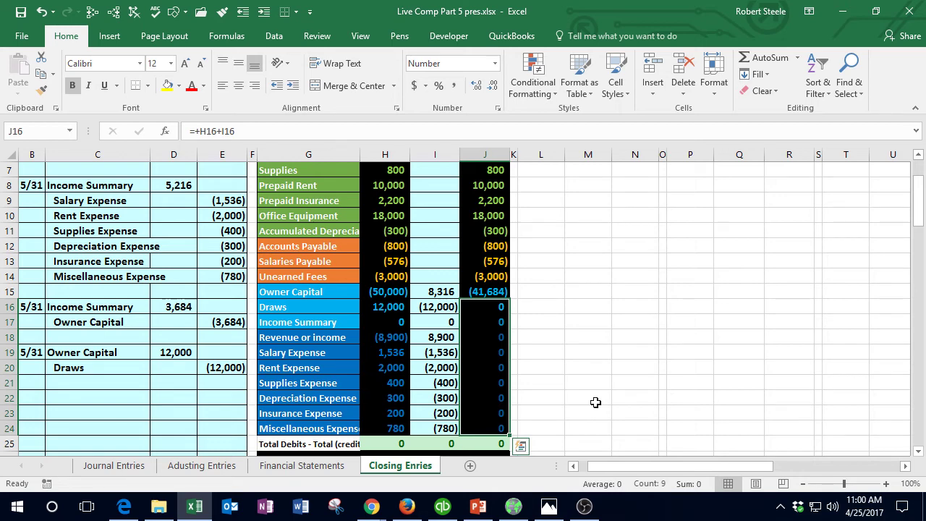
pyautogui.click(435, 290)
pyautogui.click(92, 13)
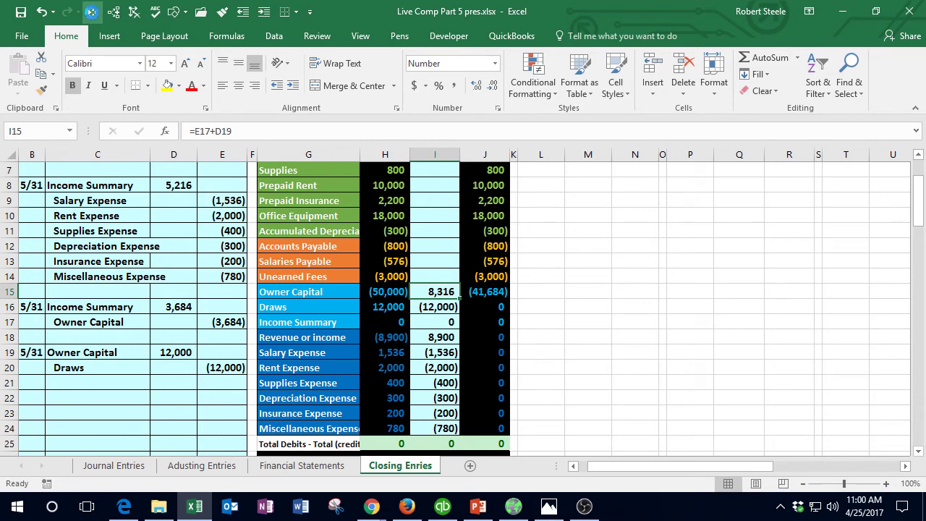
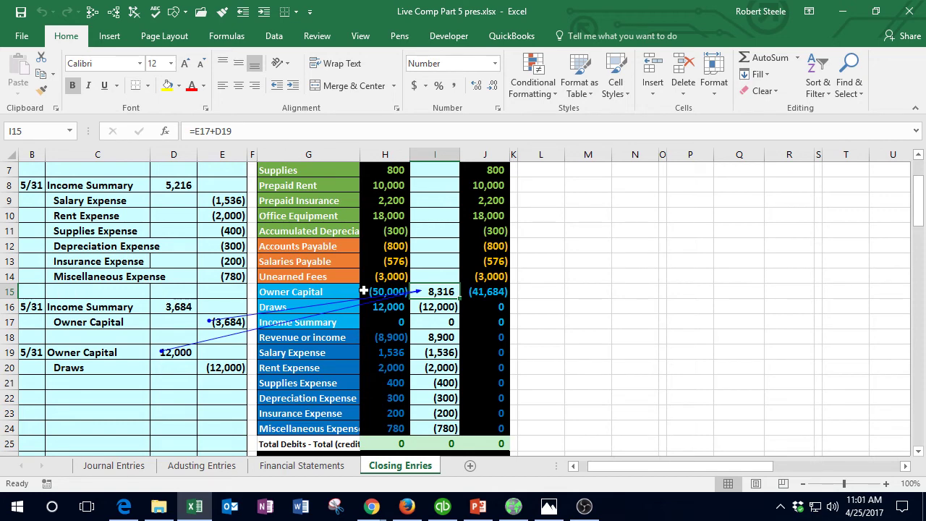
# Examine the Owner Capital row G15:J15 and the closed trial balance amounts from Cash to Owner Capital in J5:J15
pyautogui.moveTo(311, 292); pyautogui.dragTo(492, 292)
pyautogui.scroll(1, 558, 319)
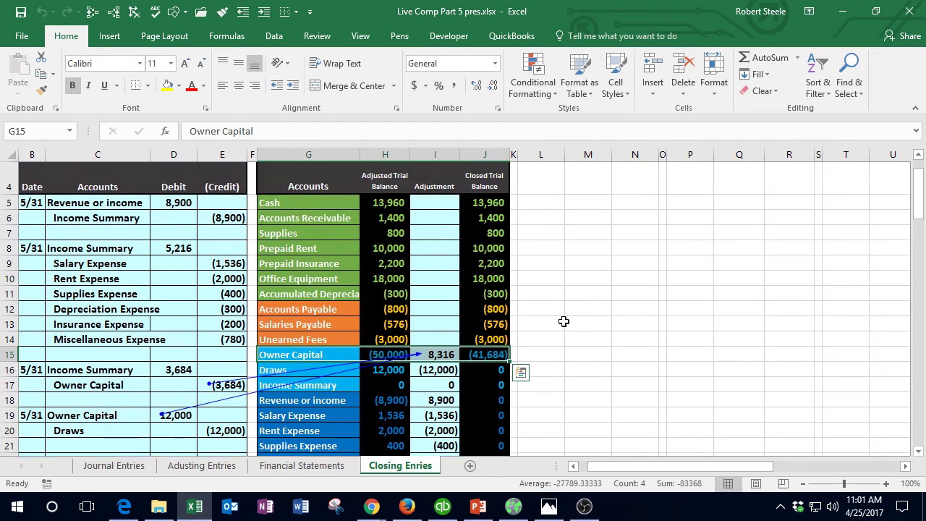
pyautogui.click(500, 203)
pyautogui.moveTo(499, 204); pyautogui.dragTo(501, 354)
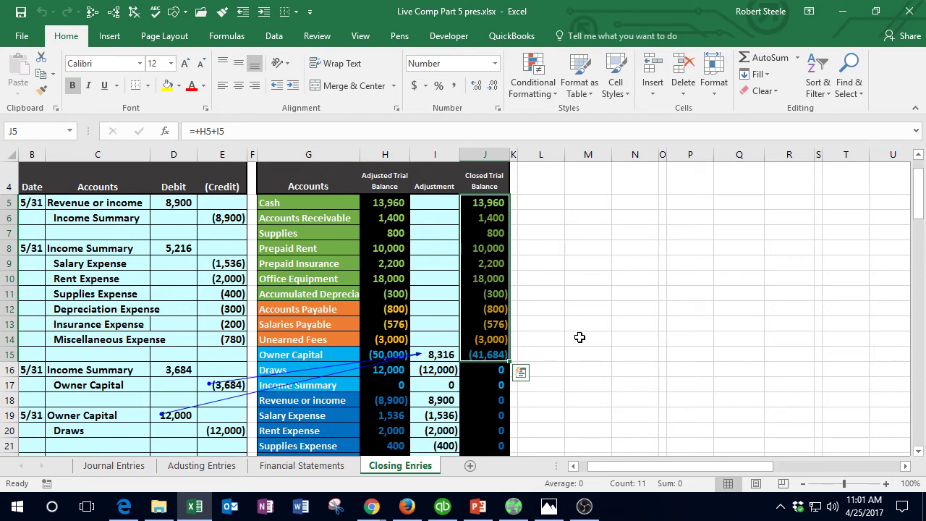
# Compare the May 31, 2017 trial balance in QuickBooks with the closed balances from Draws to Miscellaneous Expense in J16:J24 of the Excel sheet
pyautogui.click(442, 507)
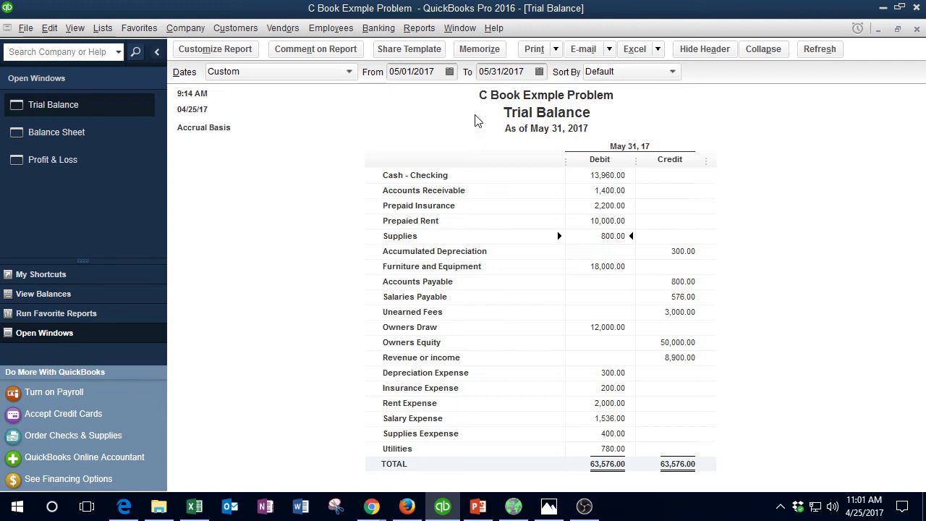
pyautogui.doubleClick(492, 292)
pyautogui.click(194, 509)
pyautogui.scroll(-1, 272, 369)
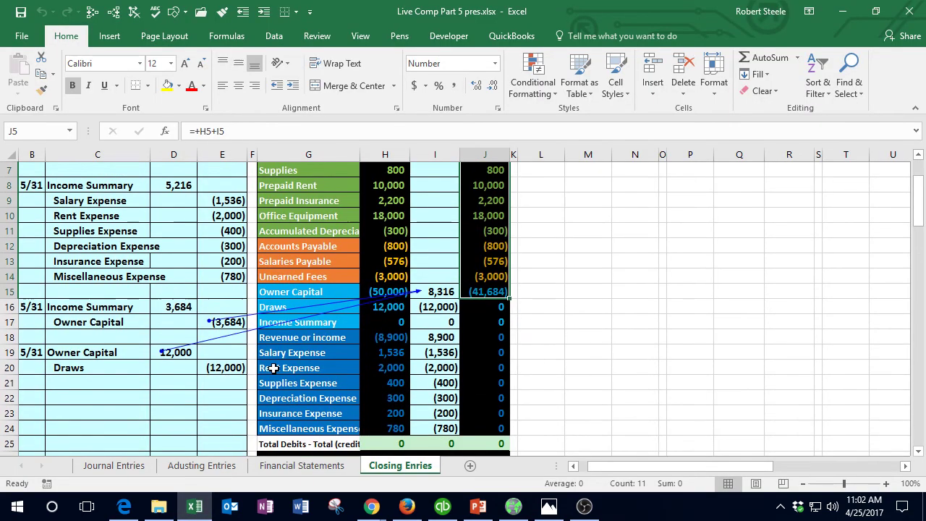
pyautogui.click(464, 355)
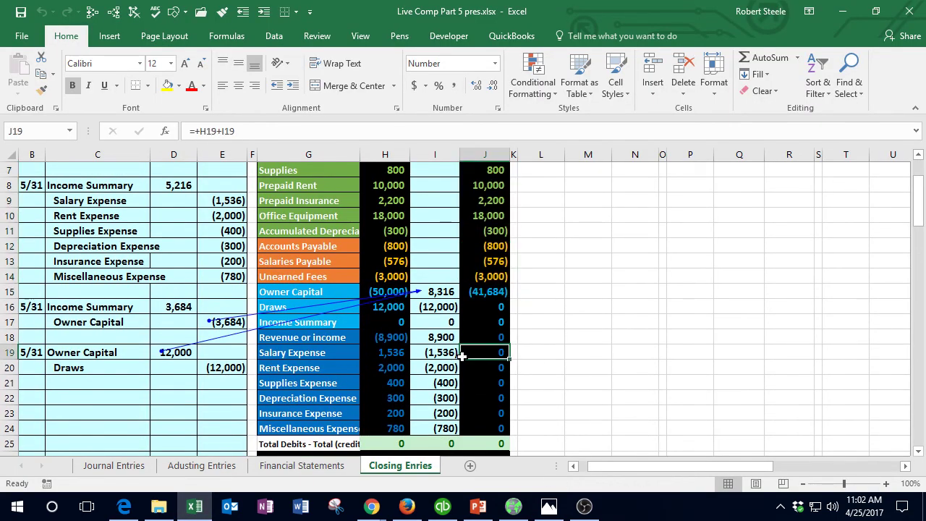
pyautogui.moveTo(484, 307); pyautogui.dragTo(486, 427)
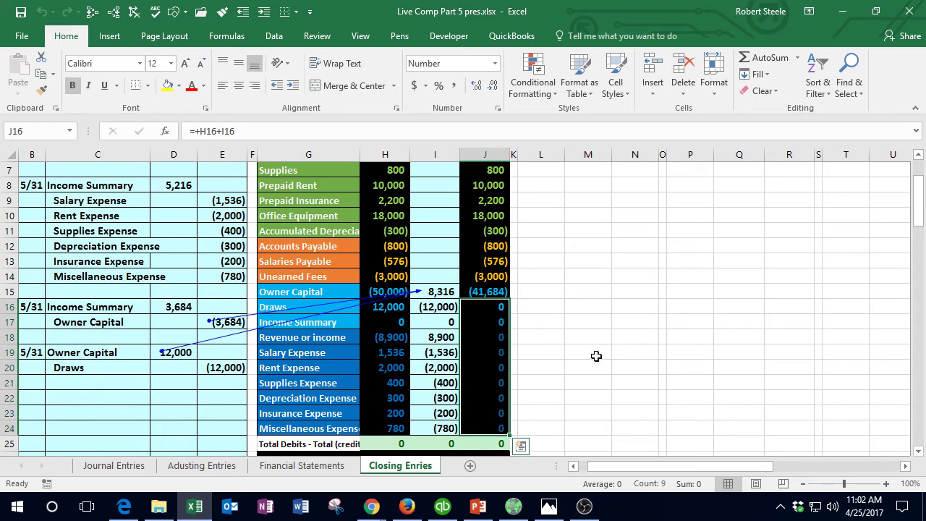
# Switch to QuickBooks and set the trial balance period from 06/01/2017 to 06/30/2017
pyautogui.click(843, 11)
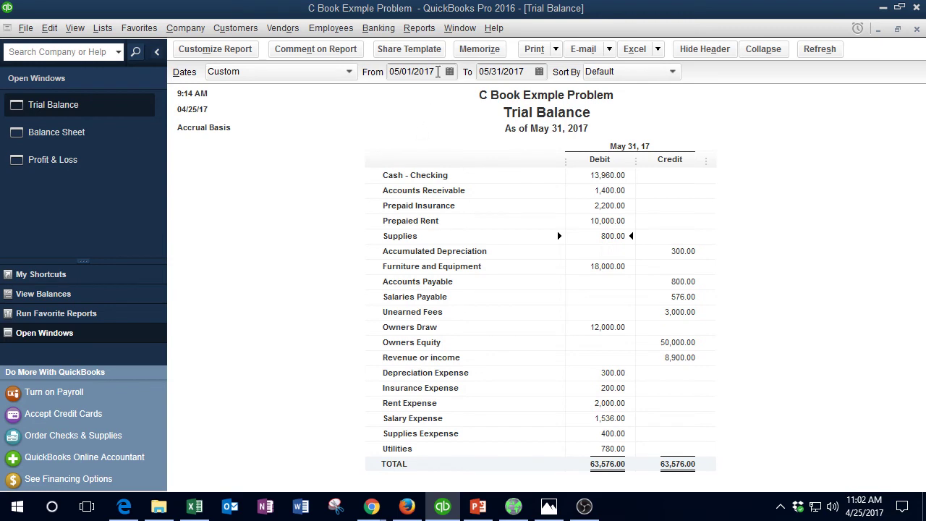
pyautogui.moveTo(437, 72); pyautogui.dragTo(354, 73)
pyautogui.write('0601')
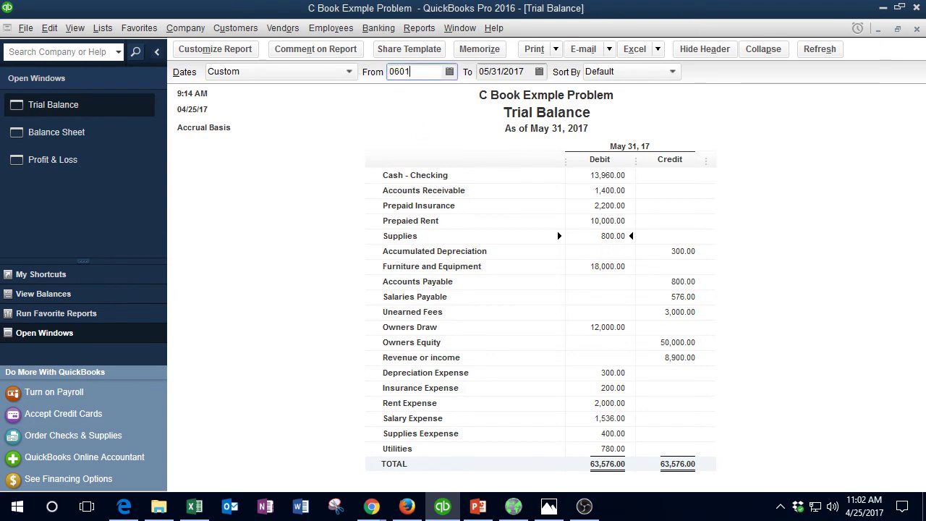
pyautogui.press('Tab')
pyautogui.write('0')
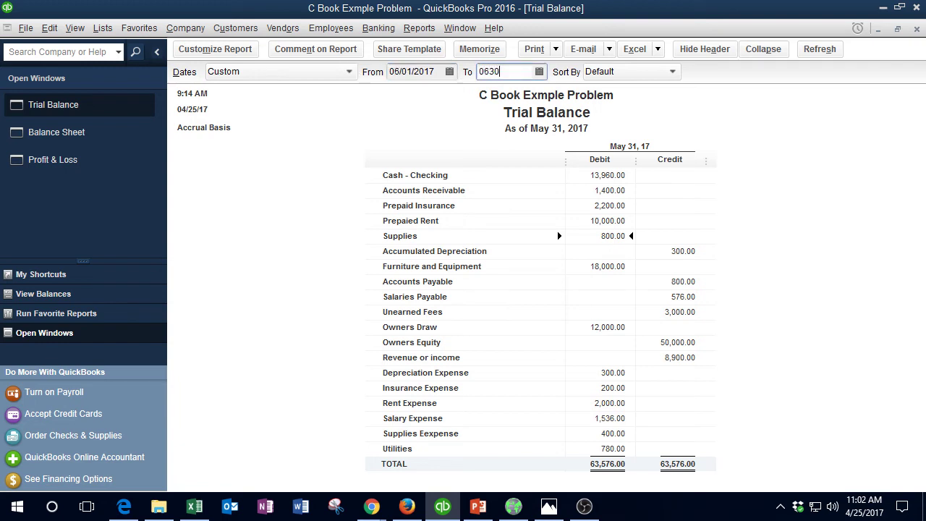
pyautogui.write('6/30/2017')
pyautogui.press('Tab')
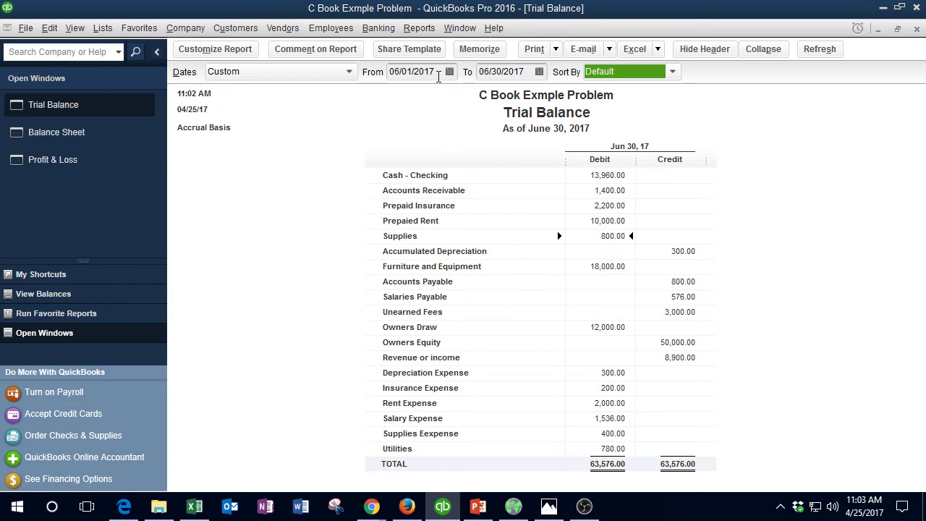
# Set the trial balance period from 01/01/2018 to 01/31/2018
pyautogui.click(438, 75)
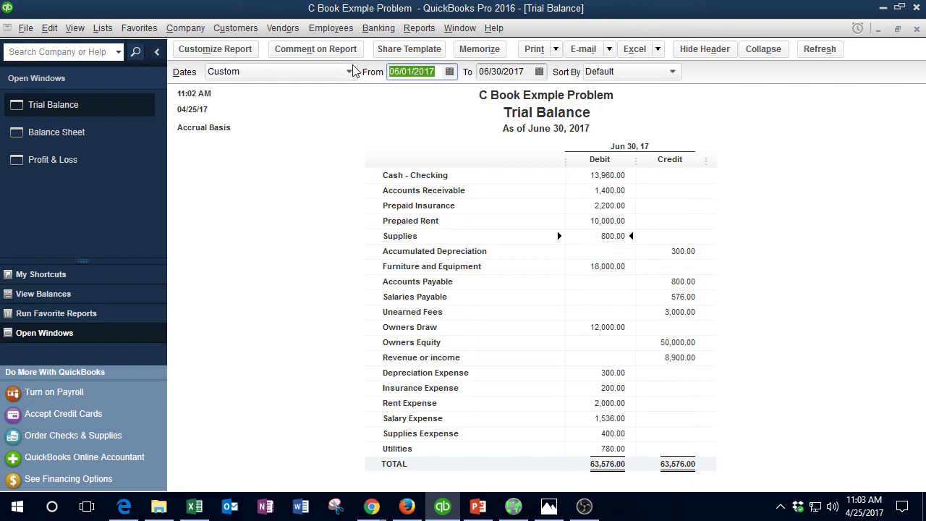
pyautogui.write('010118')
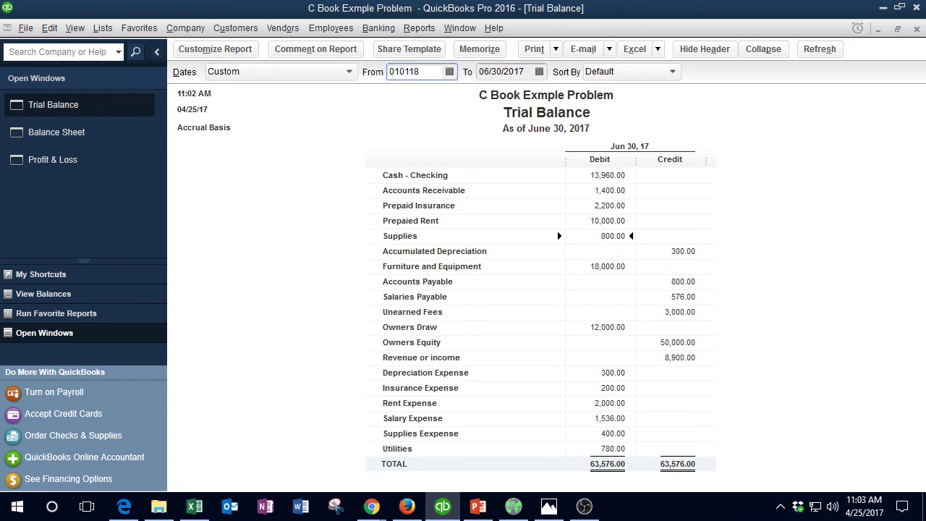
pyautogui.press('Tab')
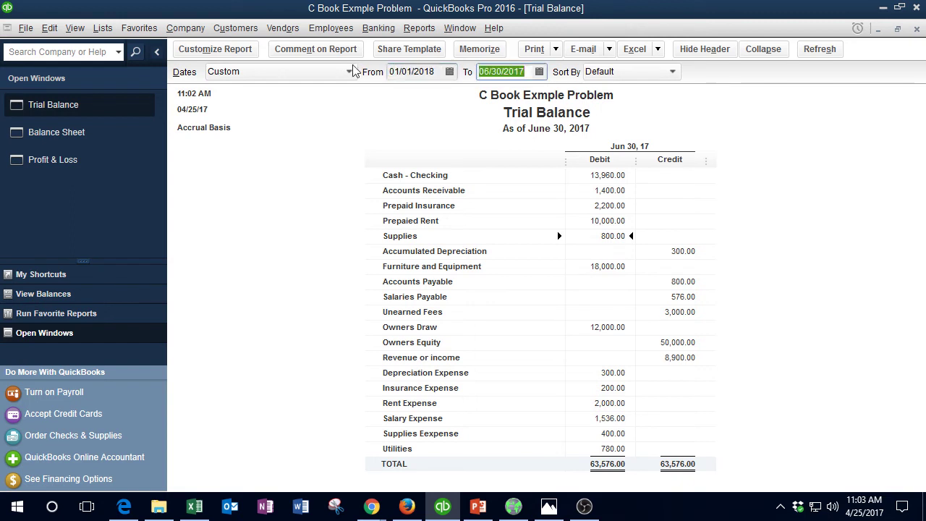
pyautogui.write('013118')
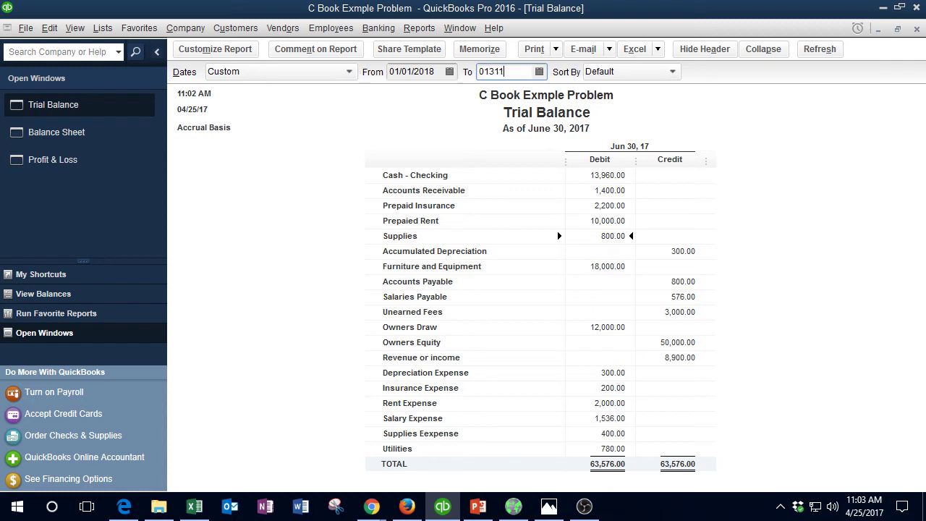
pyautogui.press('Tab')
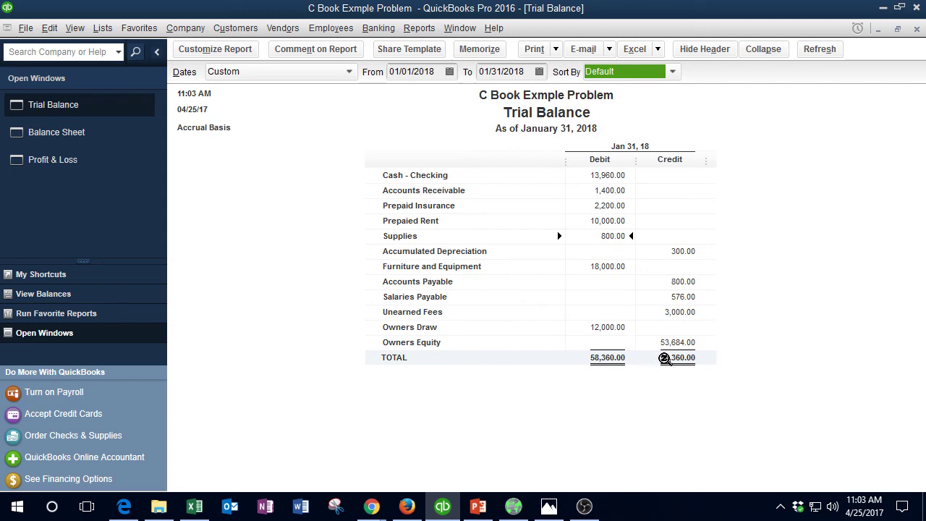
# Subtract the 12,000 Owners Draw from the 53,684 Owners Equity in Calculator and compare the result with the closed Owner Capital in Excel cell J15
pyautogui.click(194, 506)
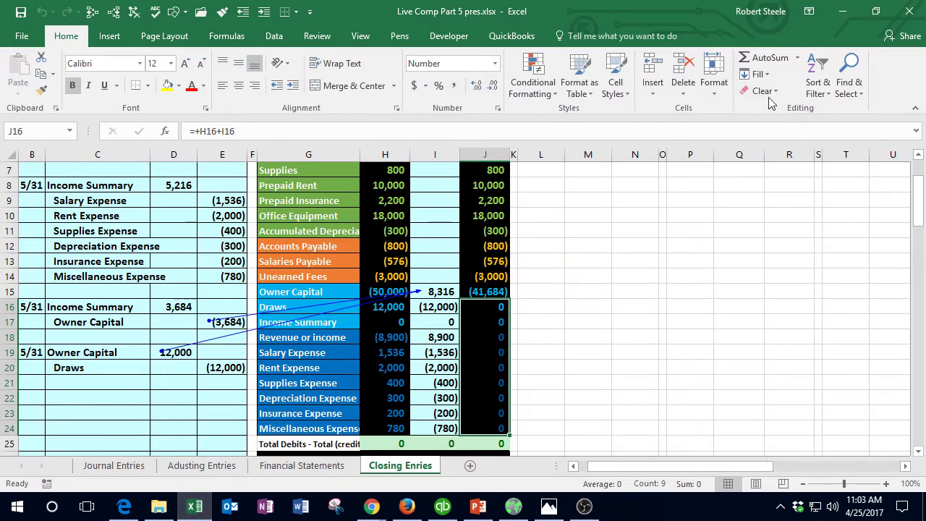
pyautogui.click(843, 13)
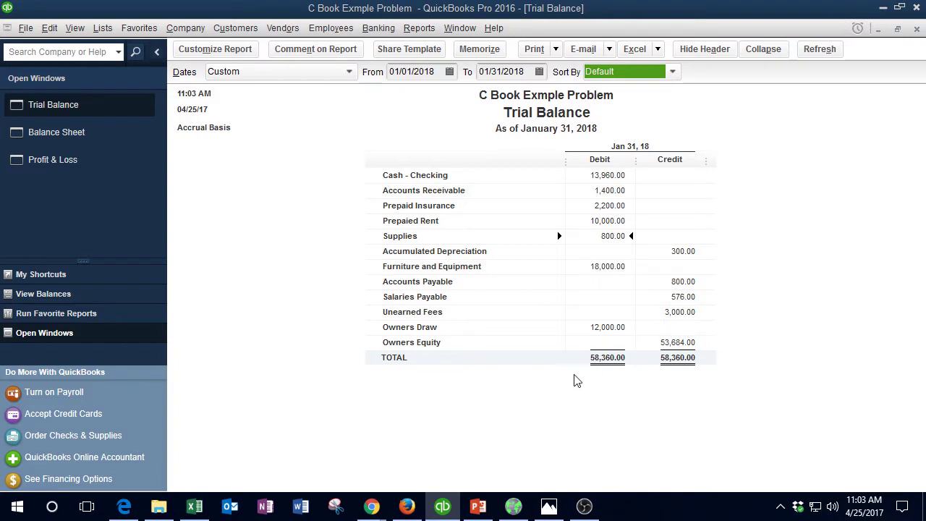
pyautogui.press('XF86Calculator')
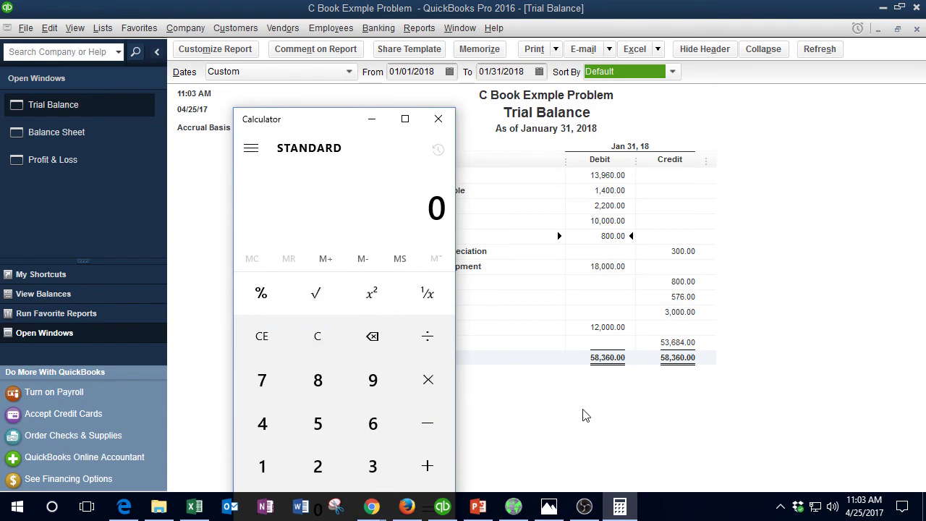
pyautogui.write('53684')
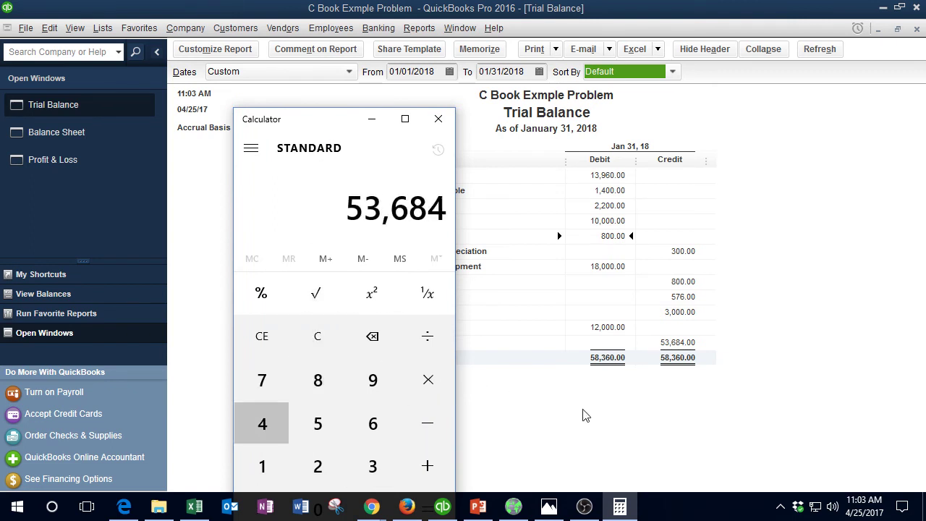
pyautogui.write('-12000')
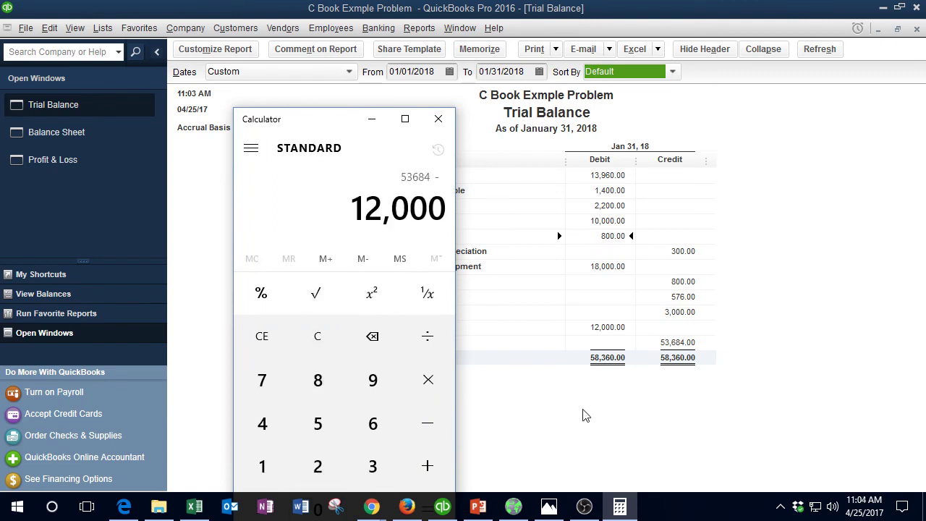
pyautogui.press('Return')
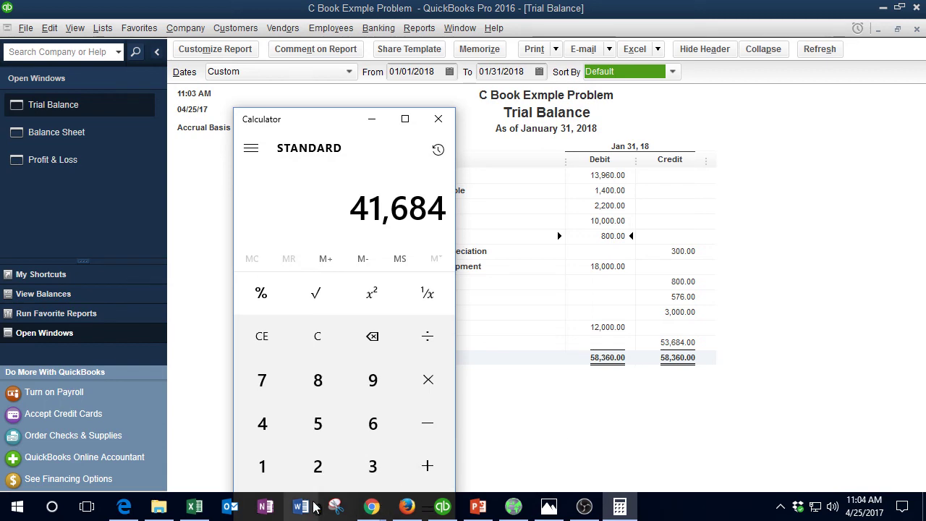
pyautogui.click(195, 509)
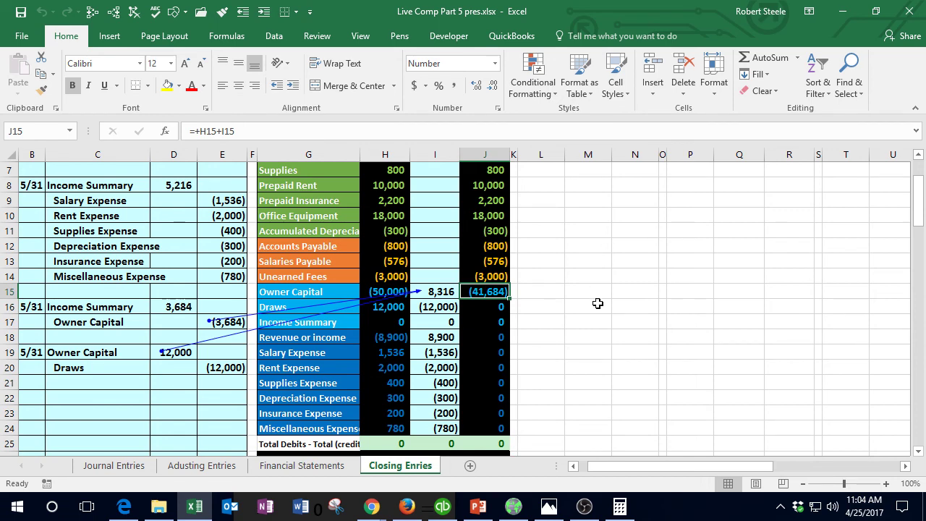
# Switch to QuickBooks and examine the May 31, 2017 balance sheet down to its equity section
pyautogui.click(443, 508)
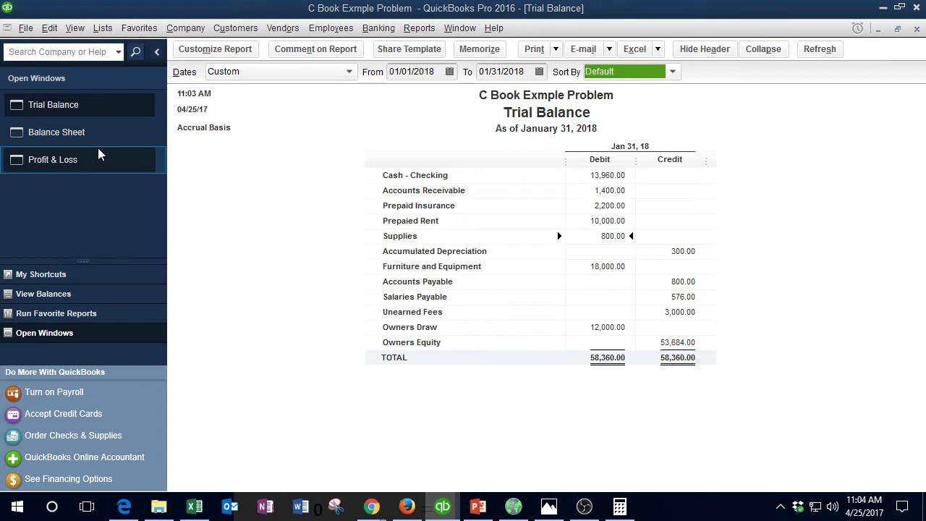
pyautogui.click(76, 134)
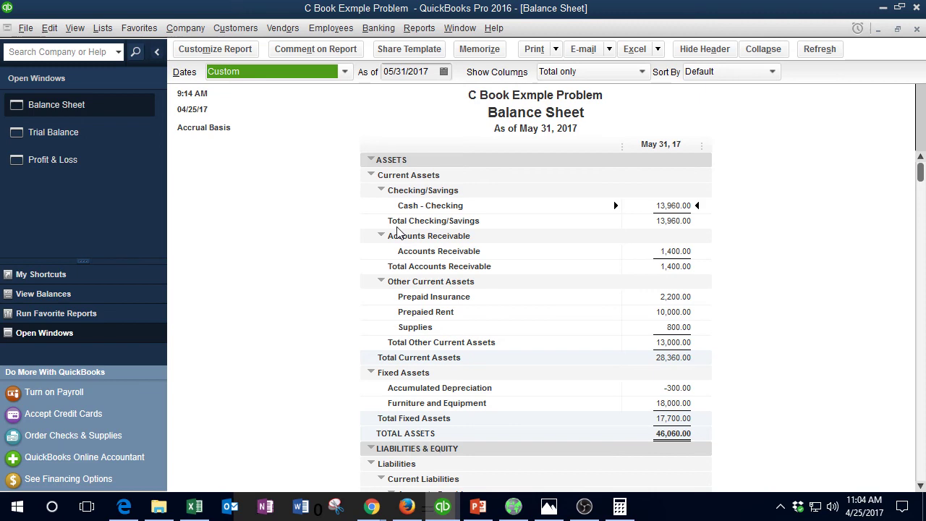
pyautogui.scroll(-1, 396, 231)
pyautogui.scroll(-4, 649, 417)
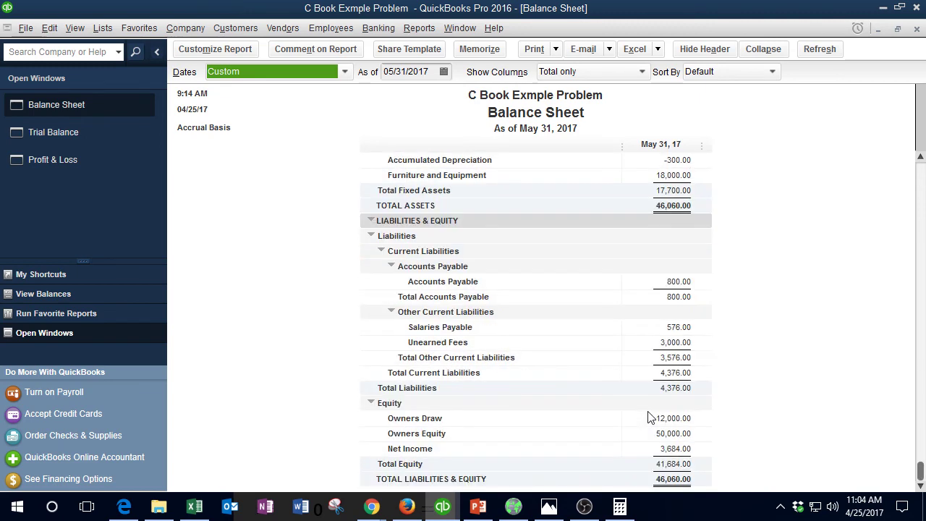
# Compare the closed asset, liability and Owner Capital balances in Excel's J5:J15 with the QuickBooks balance sheet sections
pyautogui.click(194, 506)
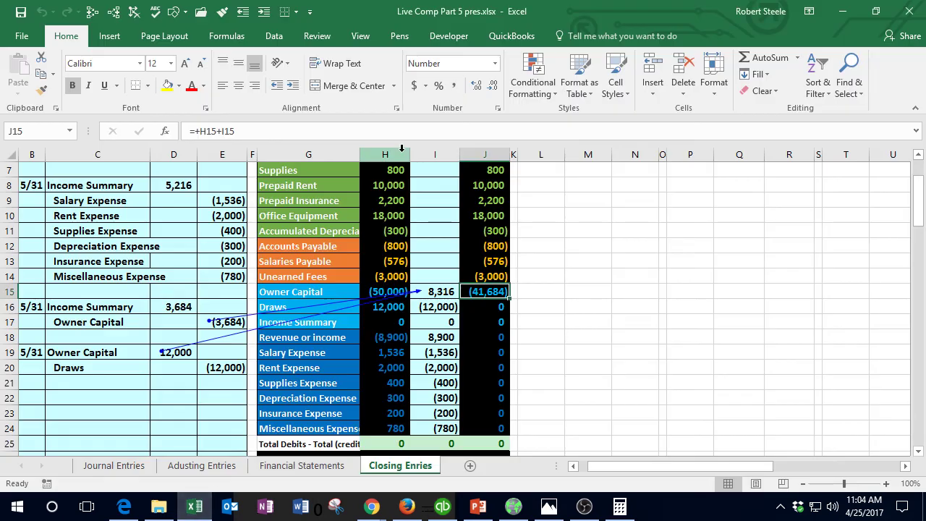
pyautogui.scroll(1, 448, 217)
pyautogui.moveTo(485, 203); pyautogui.dragTo(487, 339)
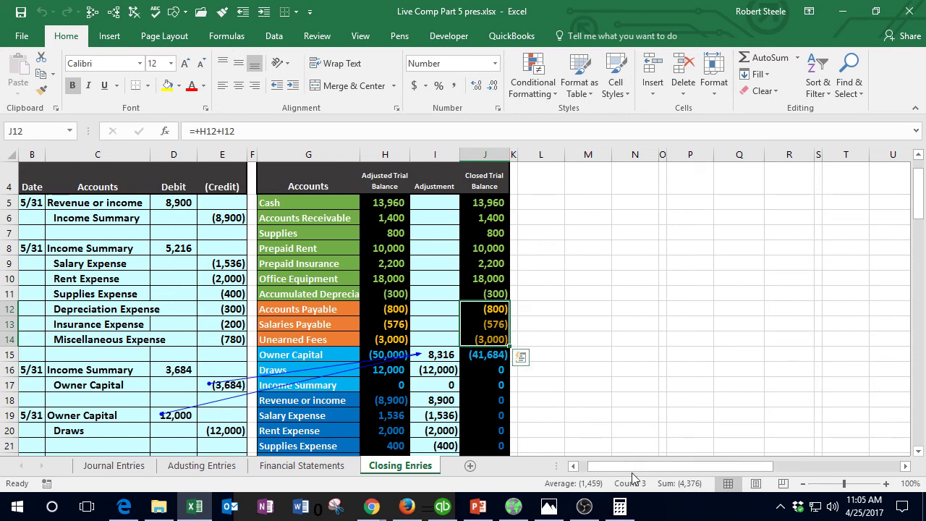
pyautogui.click(486, 354)
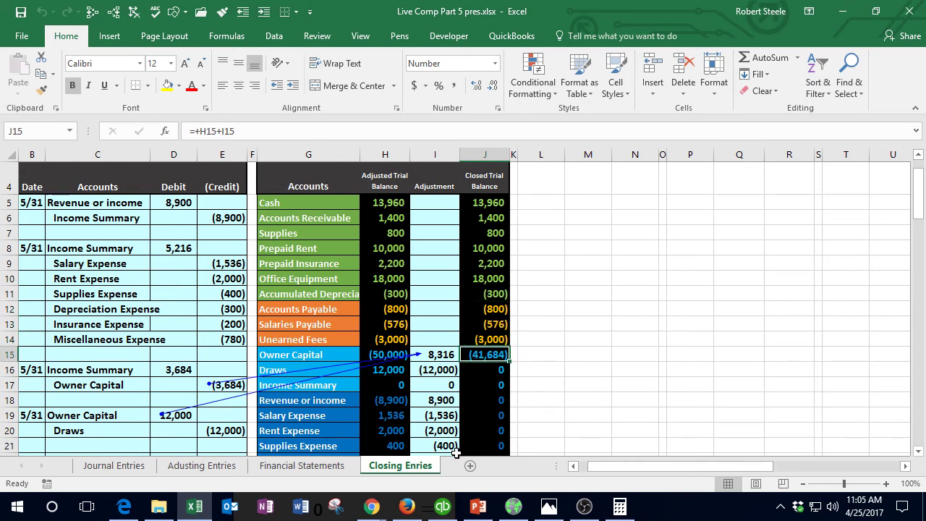
pyautogui.click(436, 512)
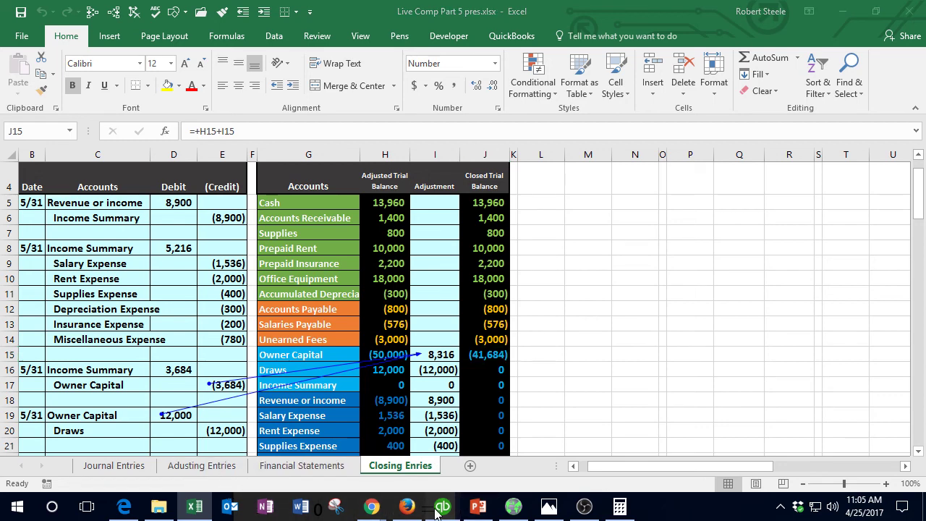
pyautogui.scroll(3, 561, 275)
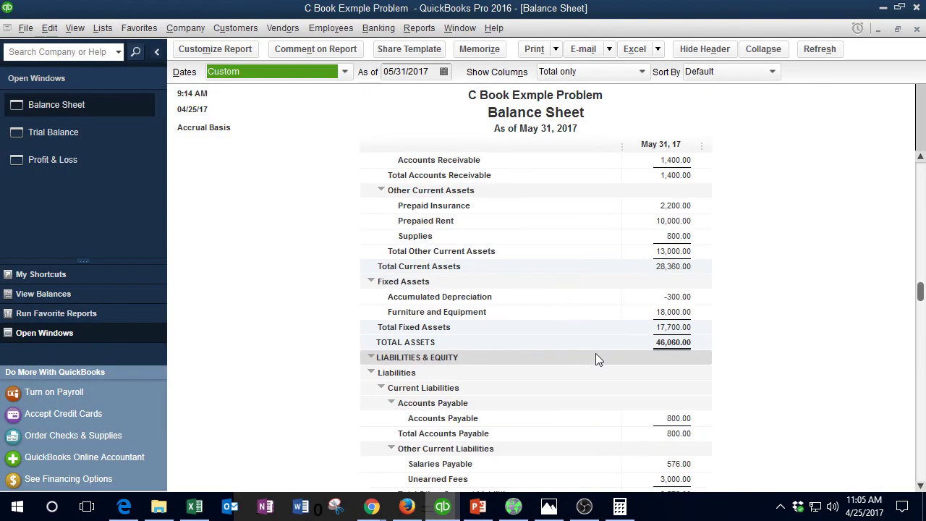
pyautogui.scroll(-3, 631, 384)
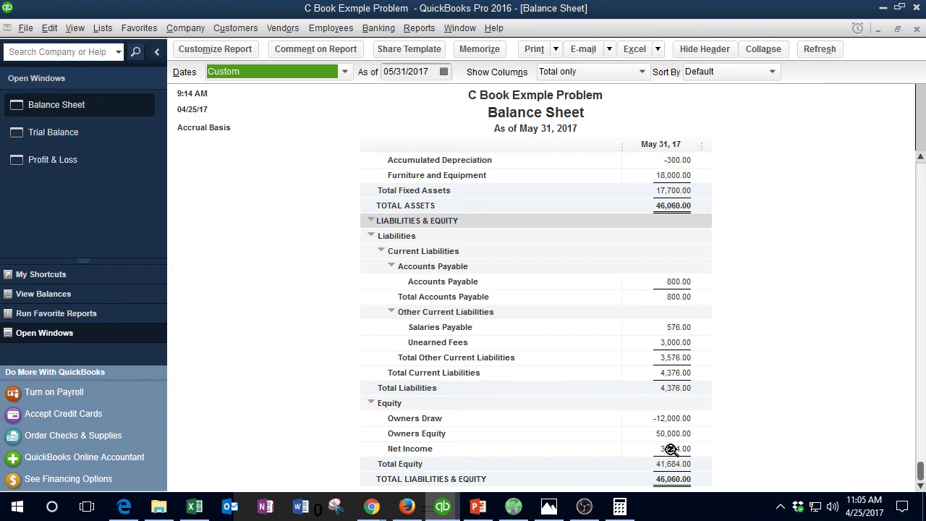
# Set the balance sheet's as-of date to 06/01/2017 and review the report down to Net Income in the equity section
pyautogui.click(431, 72)
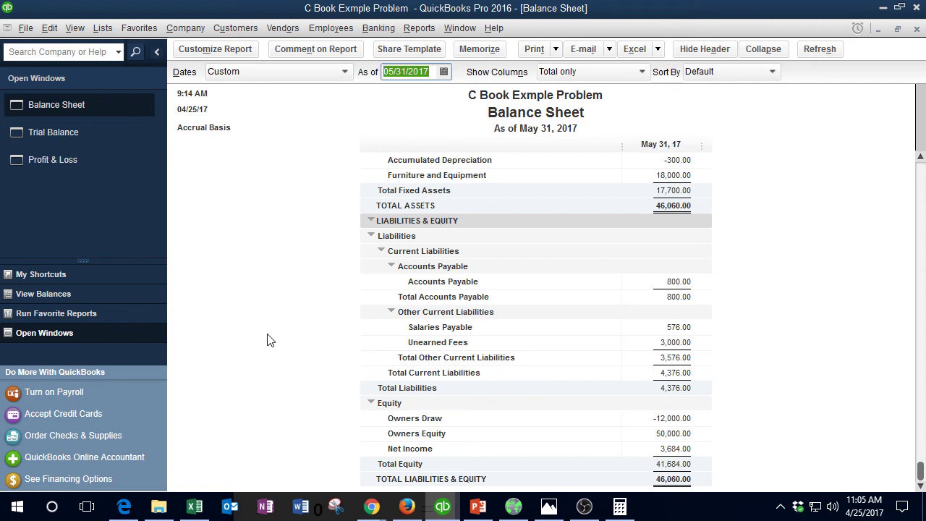
pyautogui.write('06/01/201')
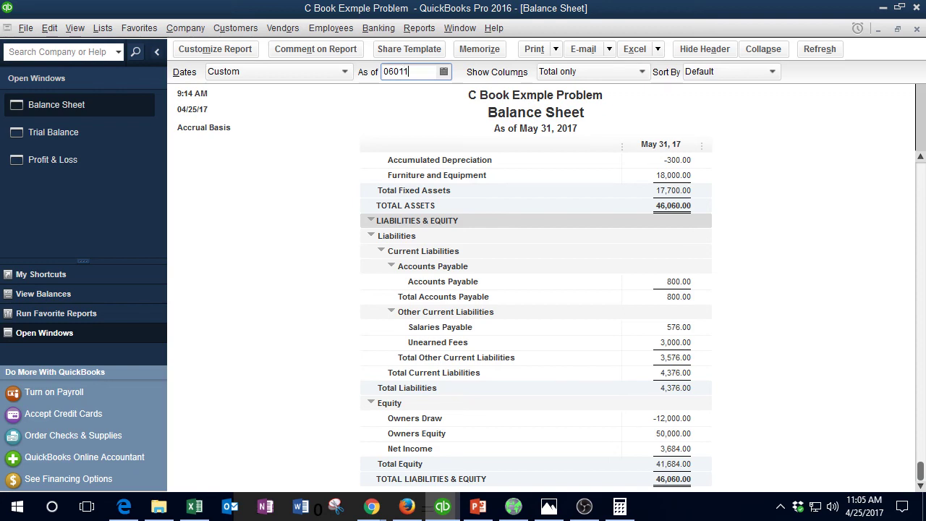
pyautogui.write('7')
pyautogui.press('Tab')
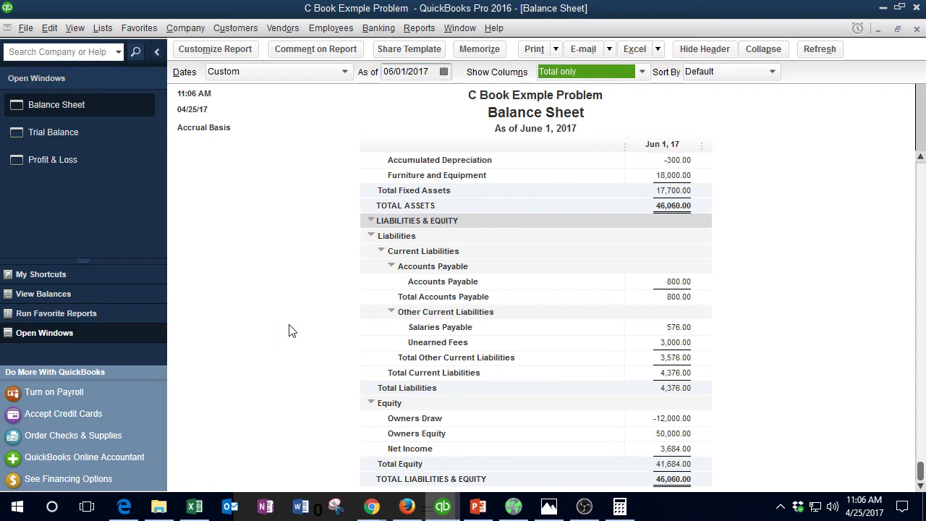
pyautogui.scroll(5, 340, 335)
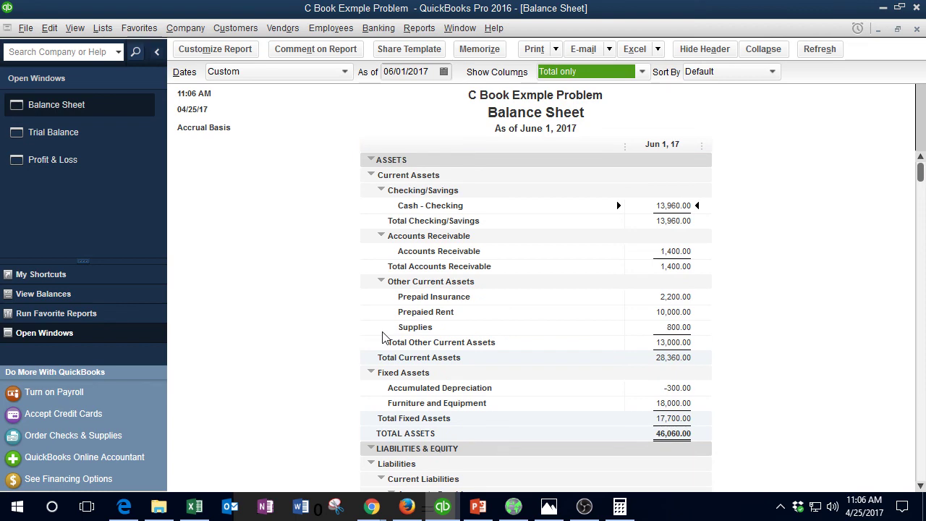
pyautogui.scroll(-5, 384, 337)
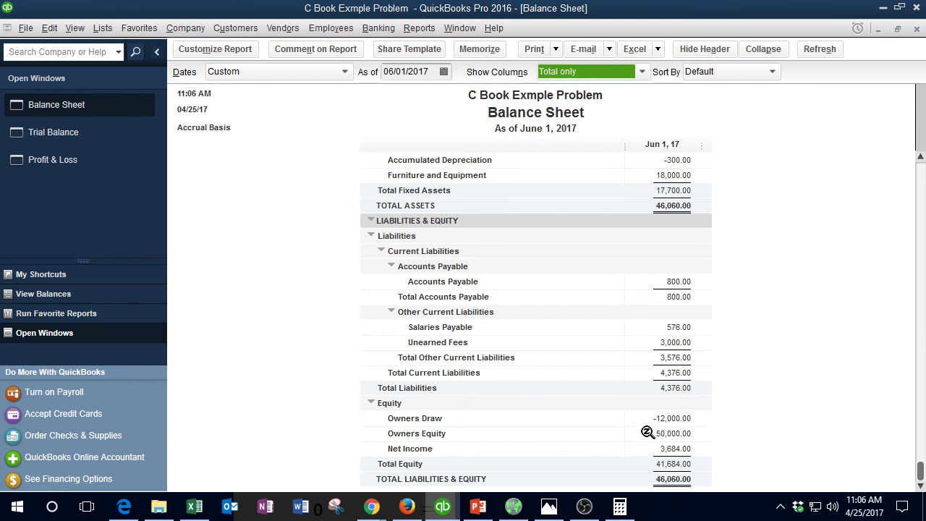
pyautogui.click(665, 451)
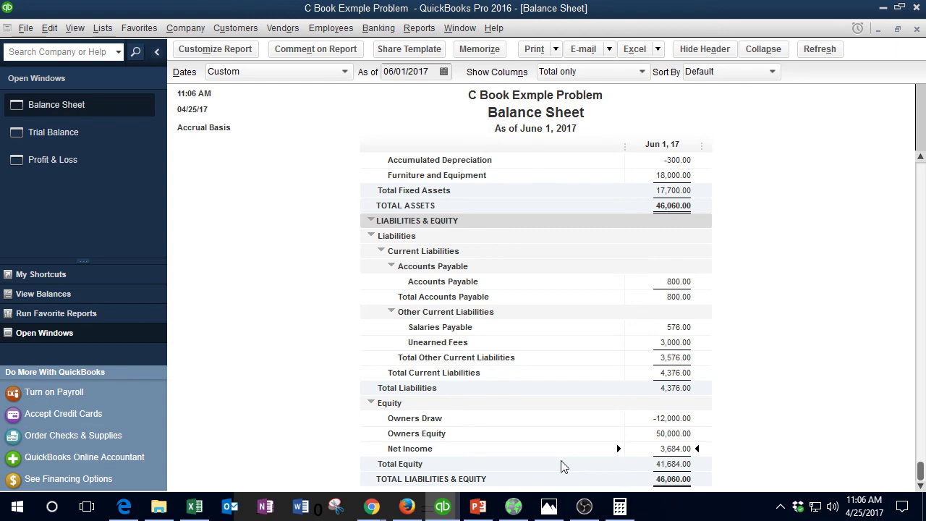
# Check the balance sheet's date range in its report settings, and set the as-of date to 01/01/2018 to review the equity section
pyautogui.click(216, 49)
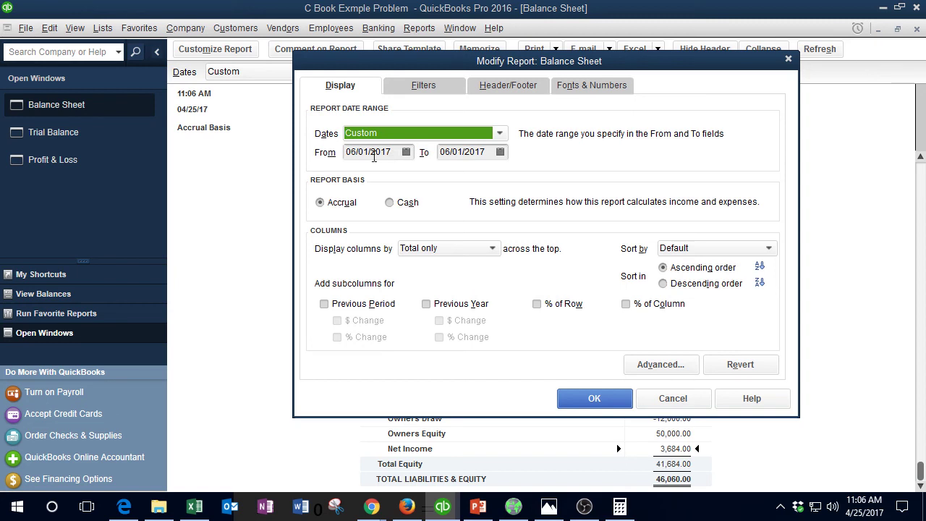
pyautogui.click(597, 399)
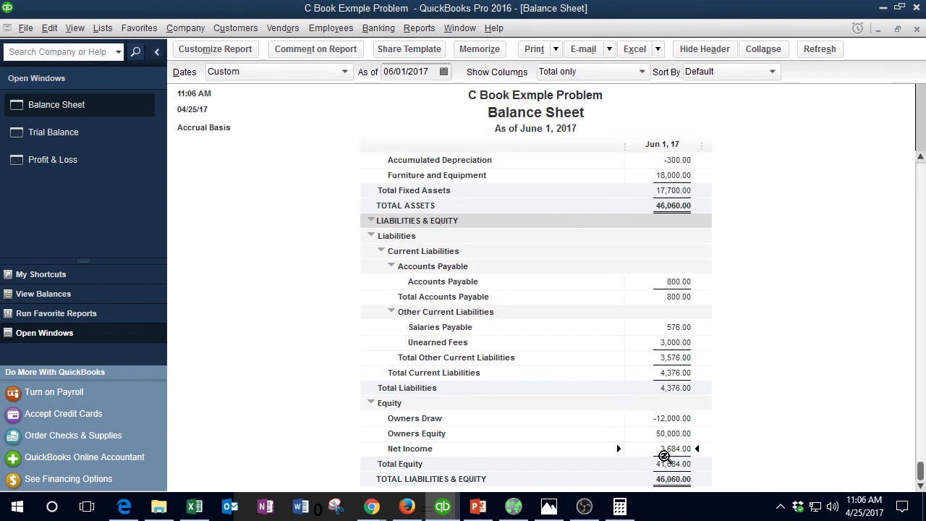
pyautogui.click(433, 67)
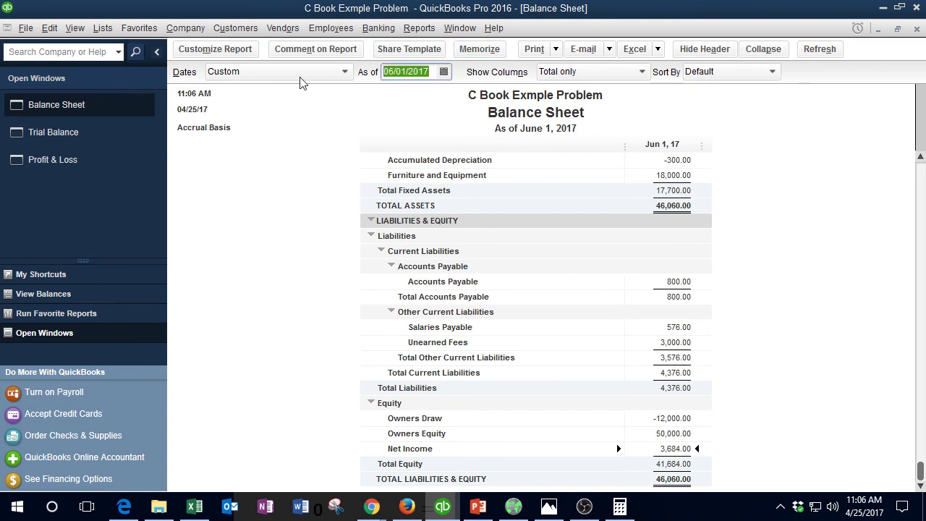
pyautogui.write('01')
pyautogui.write('2018')
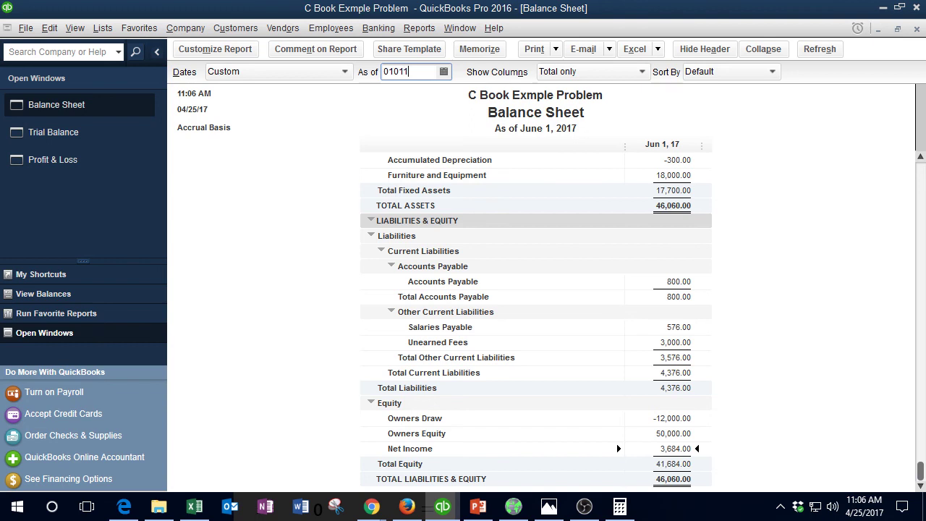
pyautogui.press('Tab')
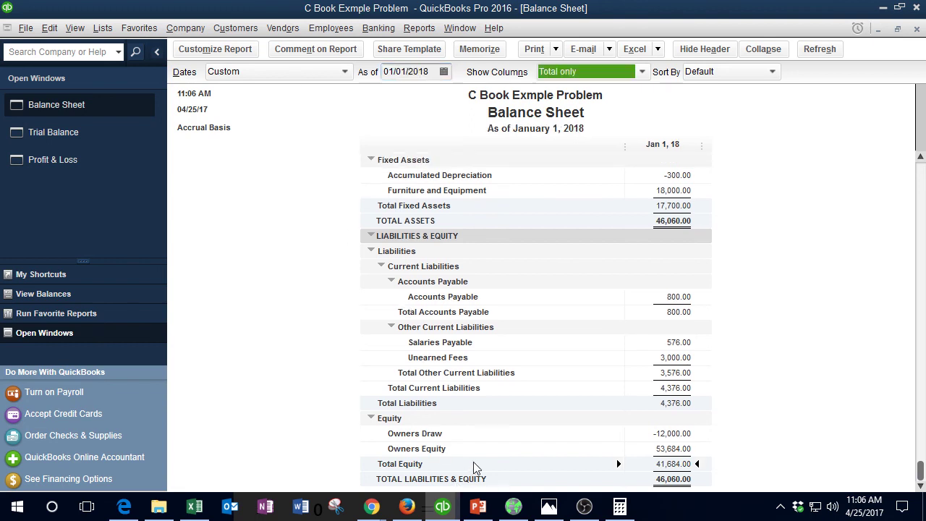
pyautogui.click(723, 430)
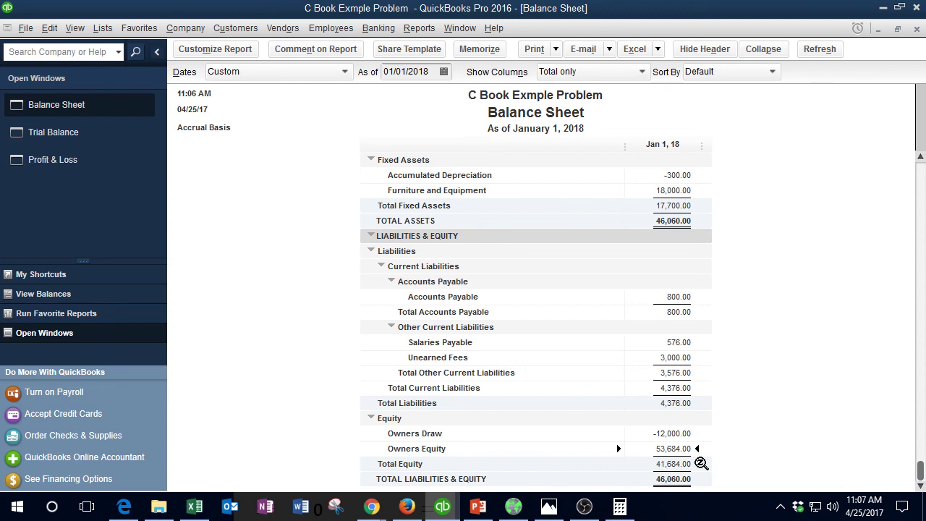
# Review the May 2017 Profit & Loss report and compare it with the adjusted revenue and expense balances in Excel's H18:H24
pyautogui.click(81, 160)
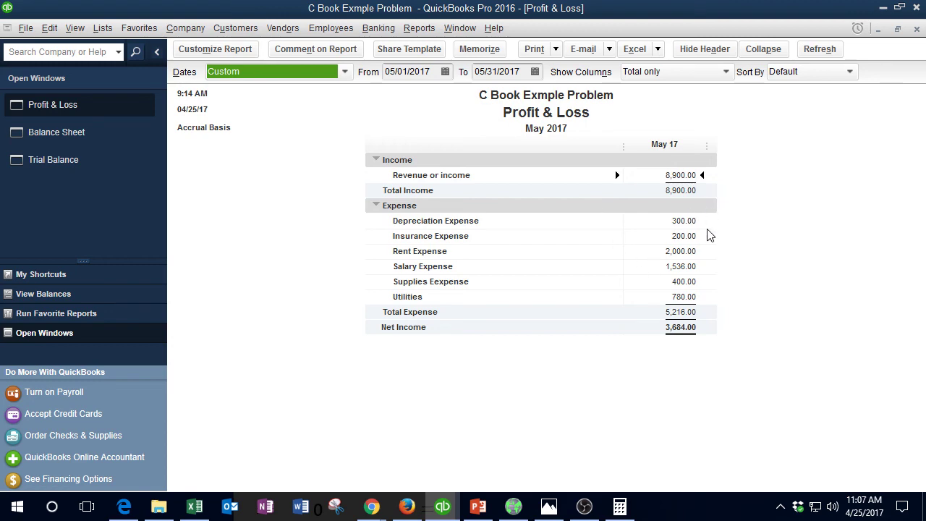
pyautogui.click(194, 506)
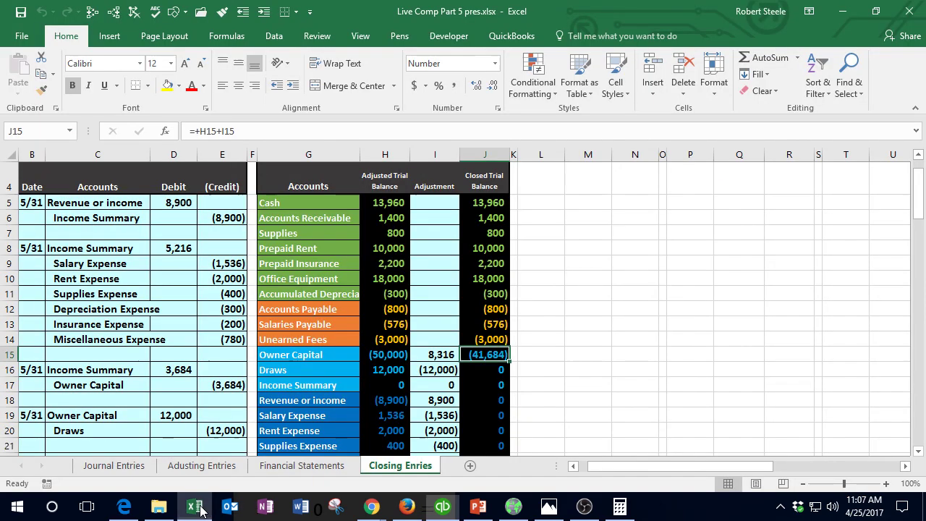
pyautogui.click(270, 379)
pyautogui.scroll(-3, 268, 378)
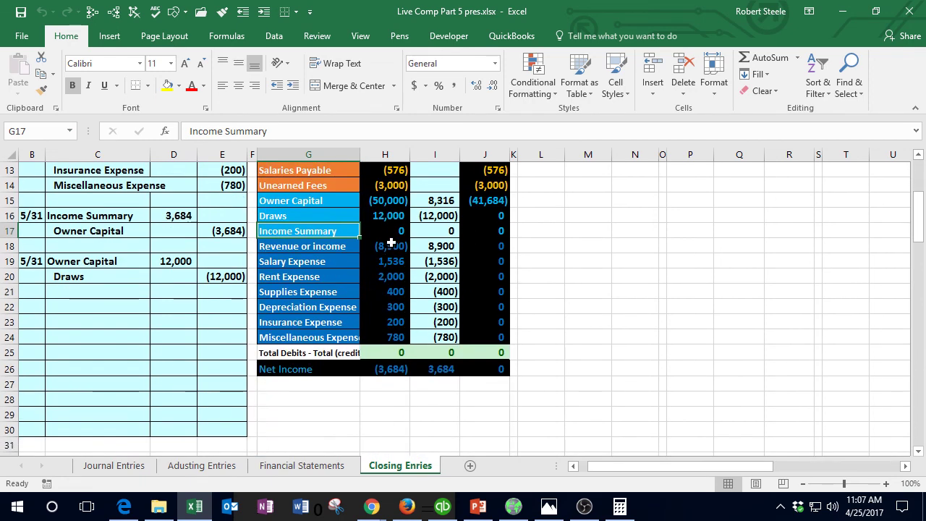
pyautogui.moveTo(391, 242); pyautogui.dragTo(390, 338)
pyautogui.click(392, 386)
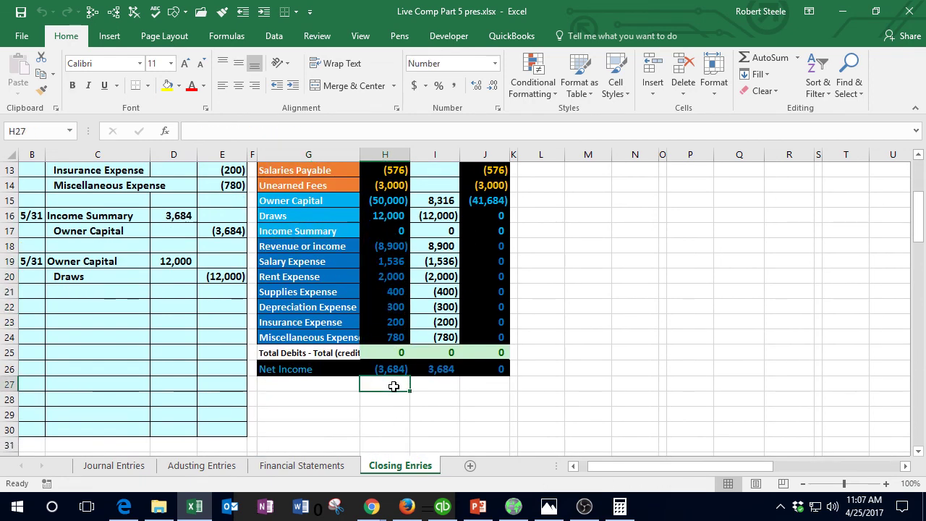
# Switch to QuickBooks and set the Profit & Loss report's date range from 06/01/2017 to 06/01/2017
pyautogui.hotkey('alt', 'Tab')
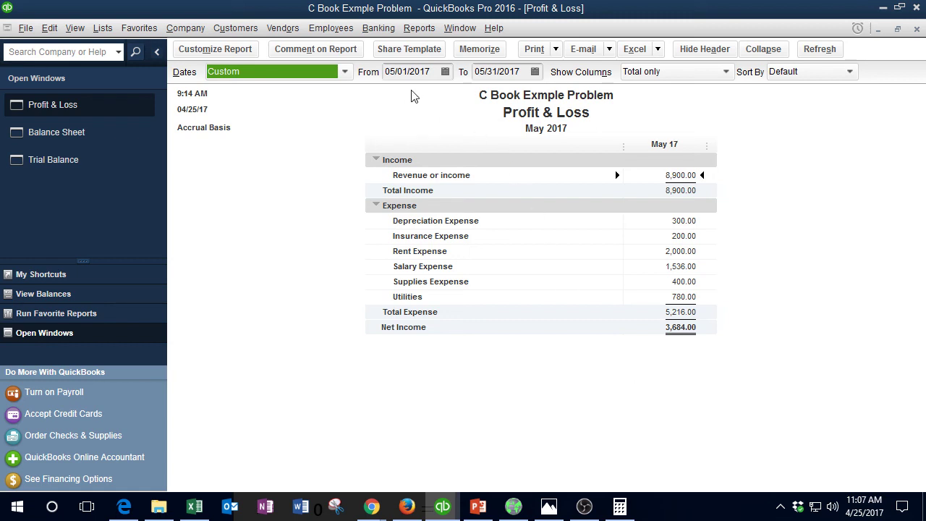
pyautogui.press('Tab')
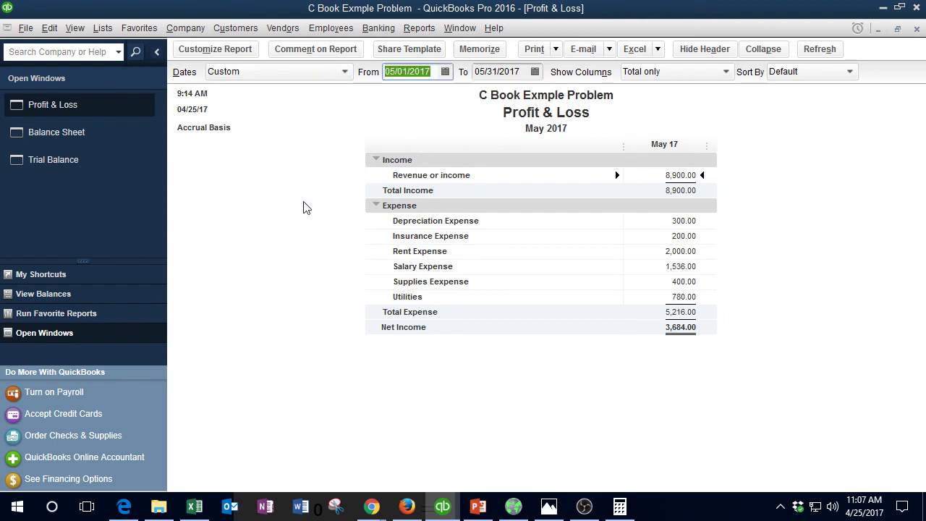
pyautogui.write('06')
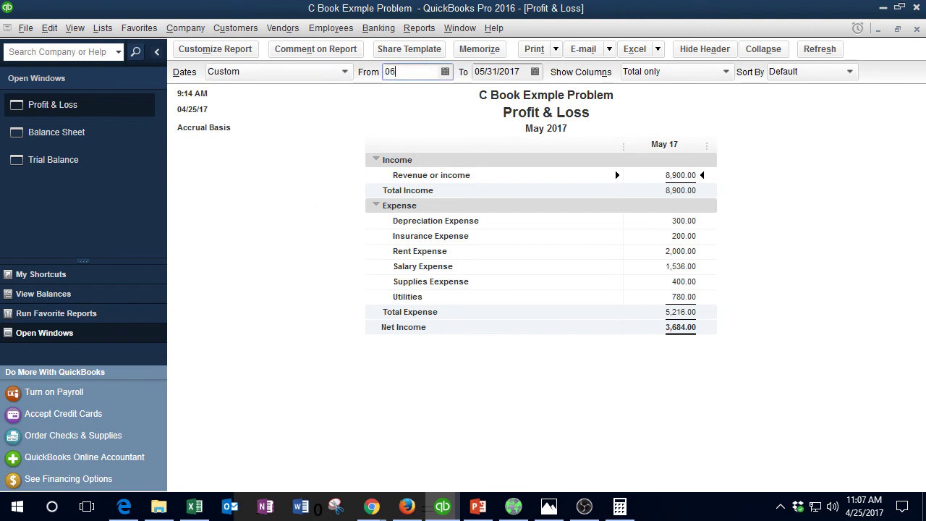
pyautogui.write('/01/2017')
pyautogui.press('Tab')
pyautogui.write('06')
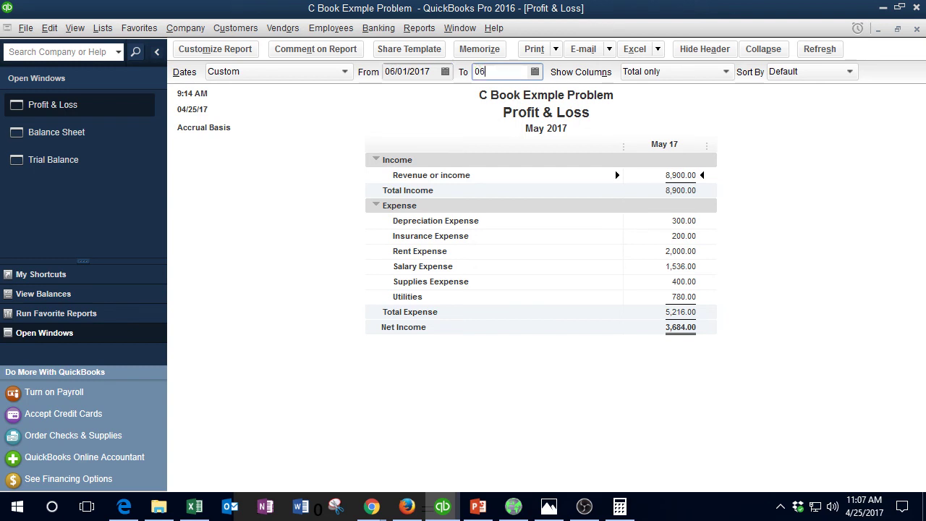
pyautogui.write('0117')
pyautogui.press('Tab')
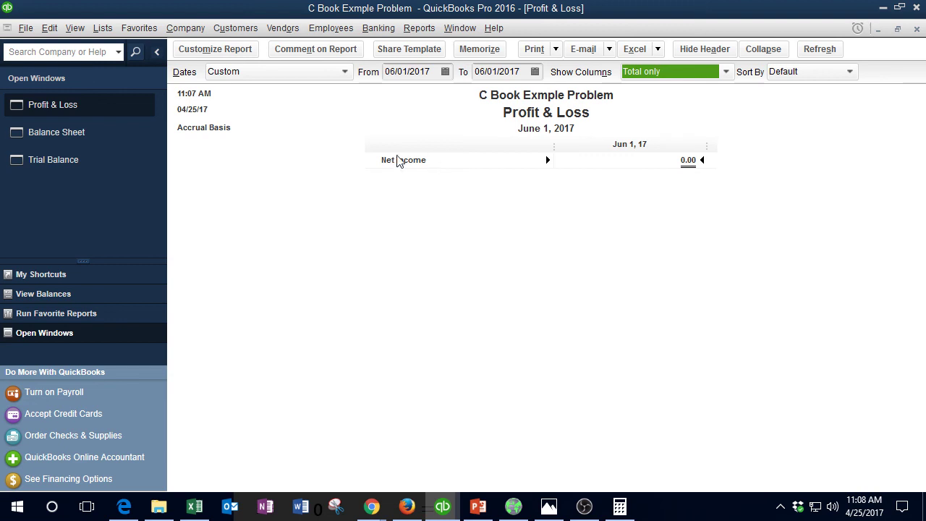
# Set the balance sheet's as-of date to 05/31/2017 and review the report down to its equity total
pyautogui.click(105, 132)
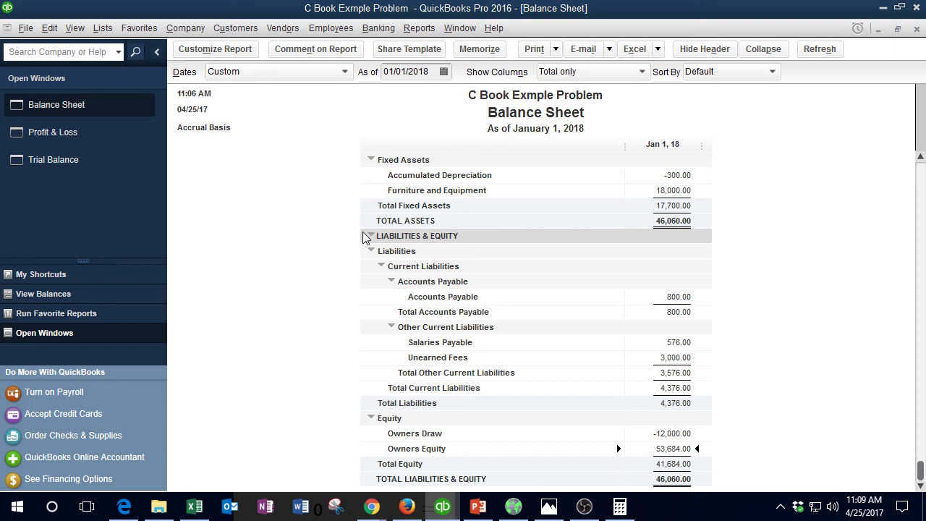
pyautogui.moveTo(428, 70); pyautogui.dragTo(338, 65)
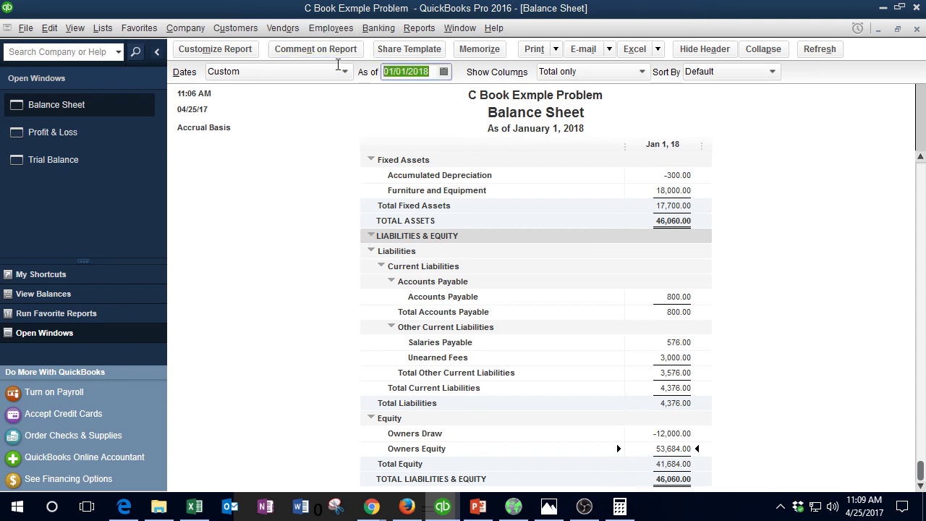
pyautogui.write('05')
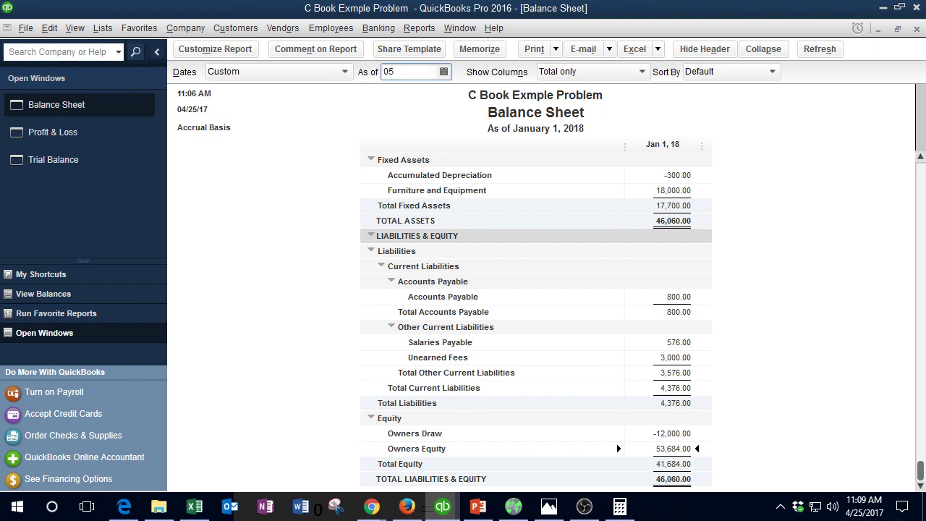
pyautogui.write('/31/2017')
pyautogui.press('Tab')
pyautogui.press('Tab')
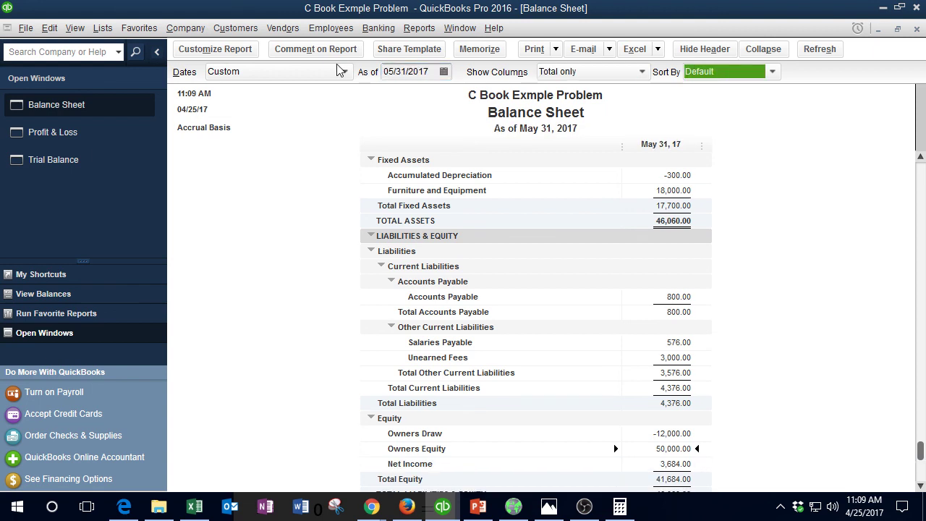
pyautogui.scroll(-1, 327, 323)
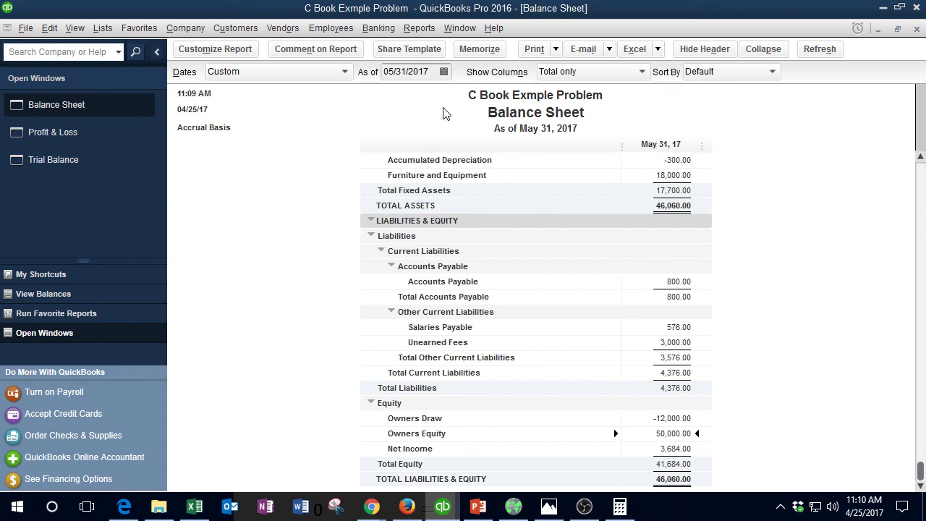
# Switch to Excel and review the Closing Entries sheet's journal entries and closed trial balance from the first rows
pyautogui.click(193, 507)
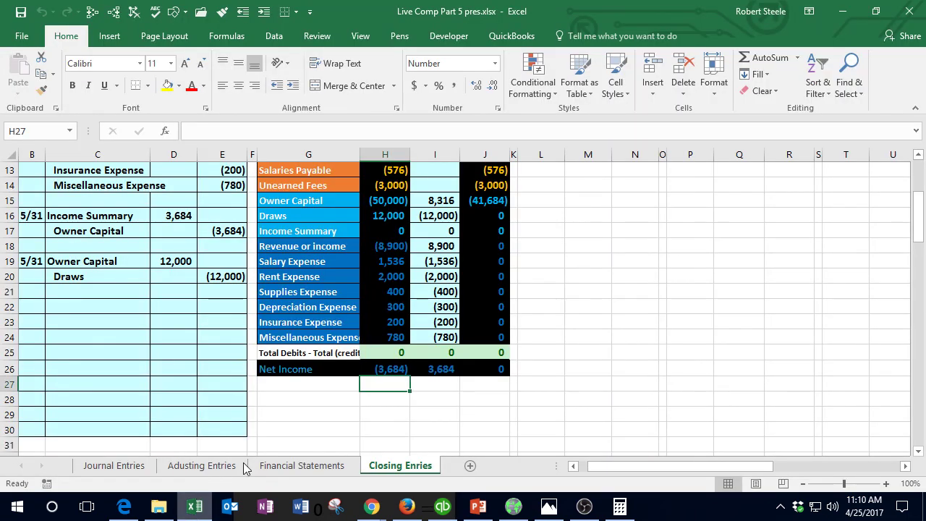
pyautogui.click(744, 369)
pyautogui.scroll(3, 744, 369)
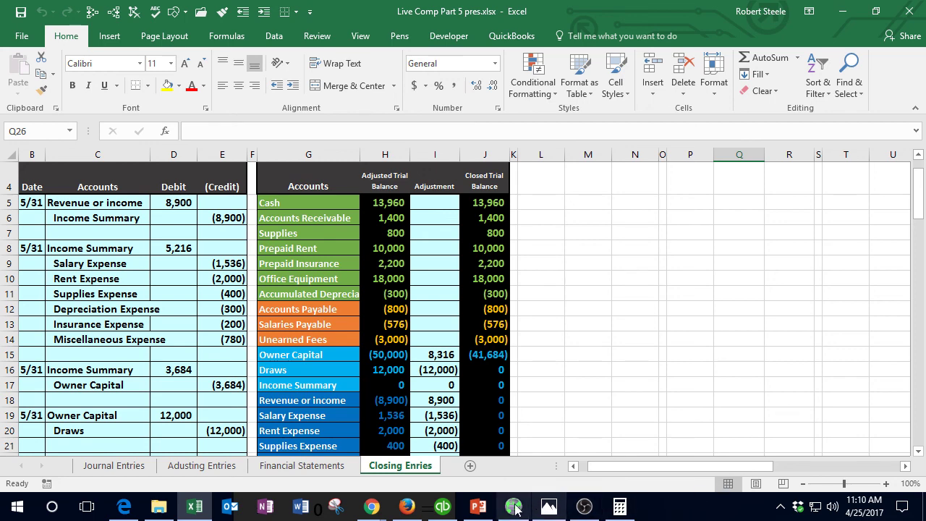
# Switch to Photos, view the next cartoon image, and switch to Chrome
pyautogui.click(549, 507)
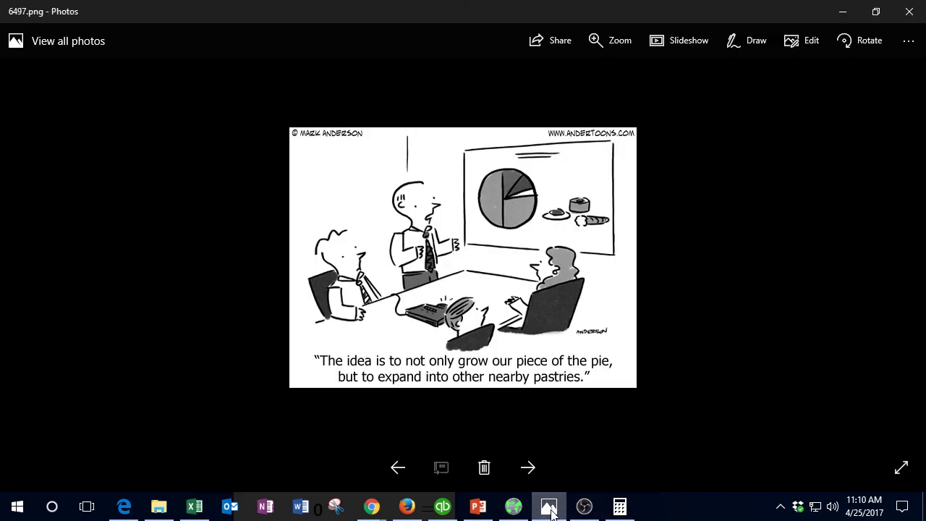
pyautogui.click(528, 469)
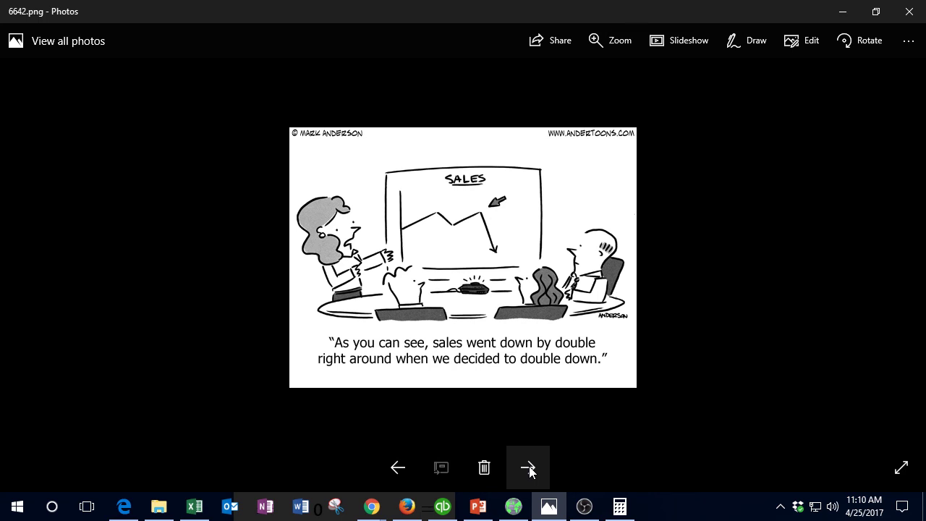
pyautogui.click(371, 507)
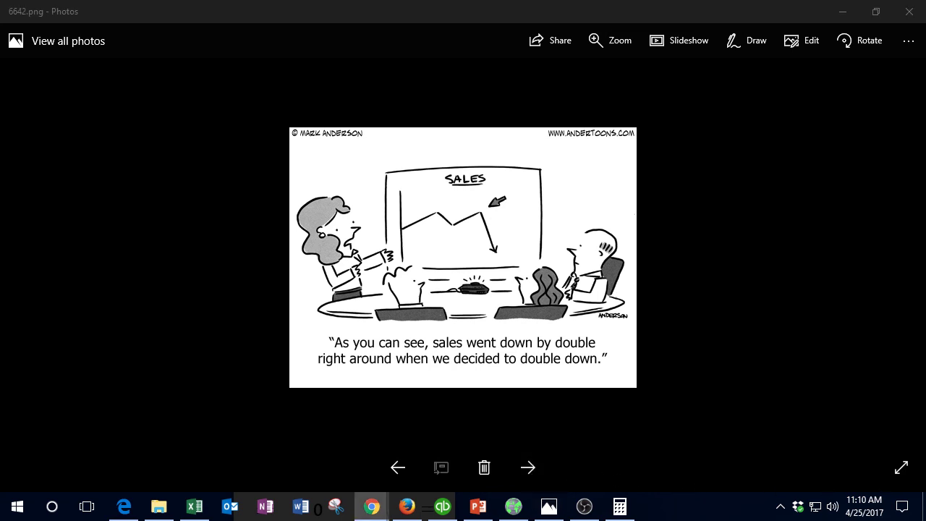